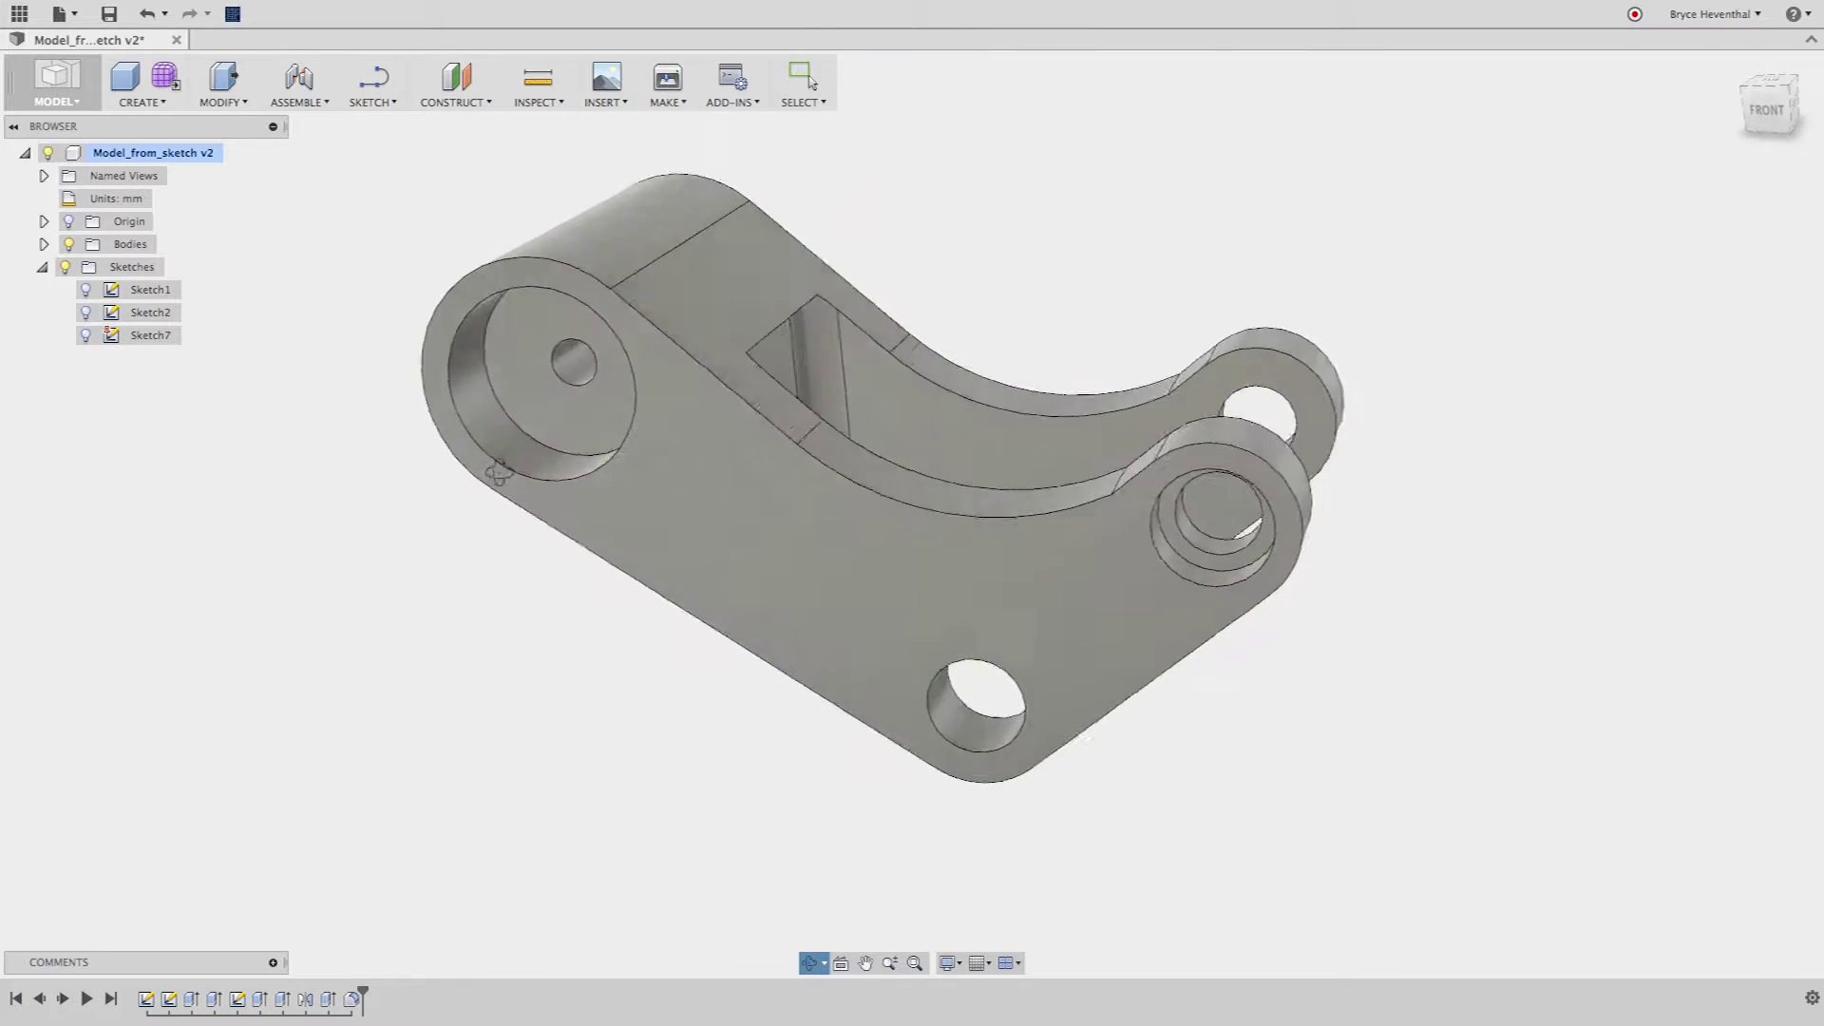
shift+middle_drag(422, 534, 418, 548)
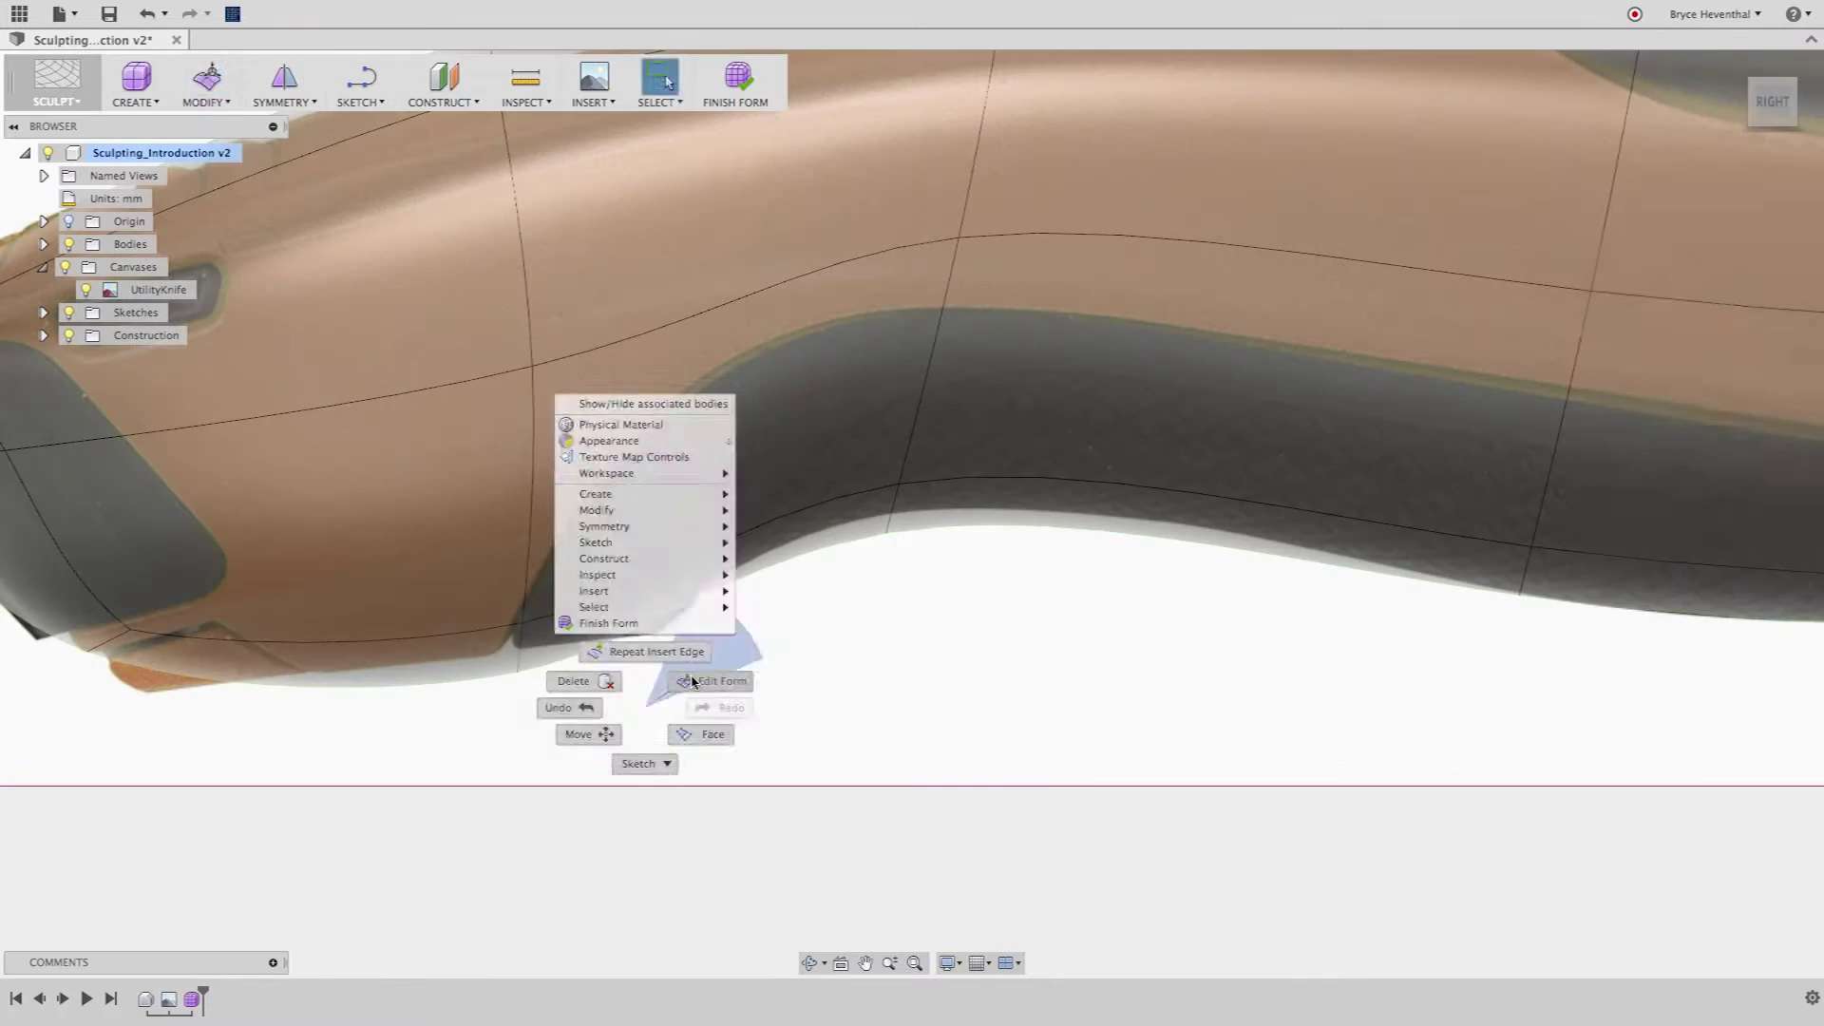
Reshape the sculpted handle with Edit Form, moving edges along its underside, rear end and upper side to follow the knife outline in the canvas
click(712, 680)
mouse_move(439, 590)
mouse_down()
mouse_move(630, 582)
mouse_move(859, 460)
mouse_up()
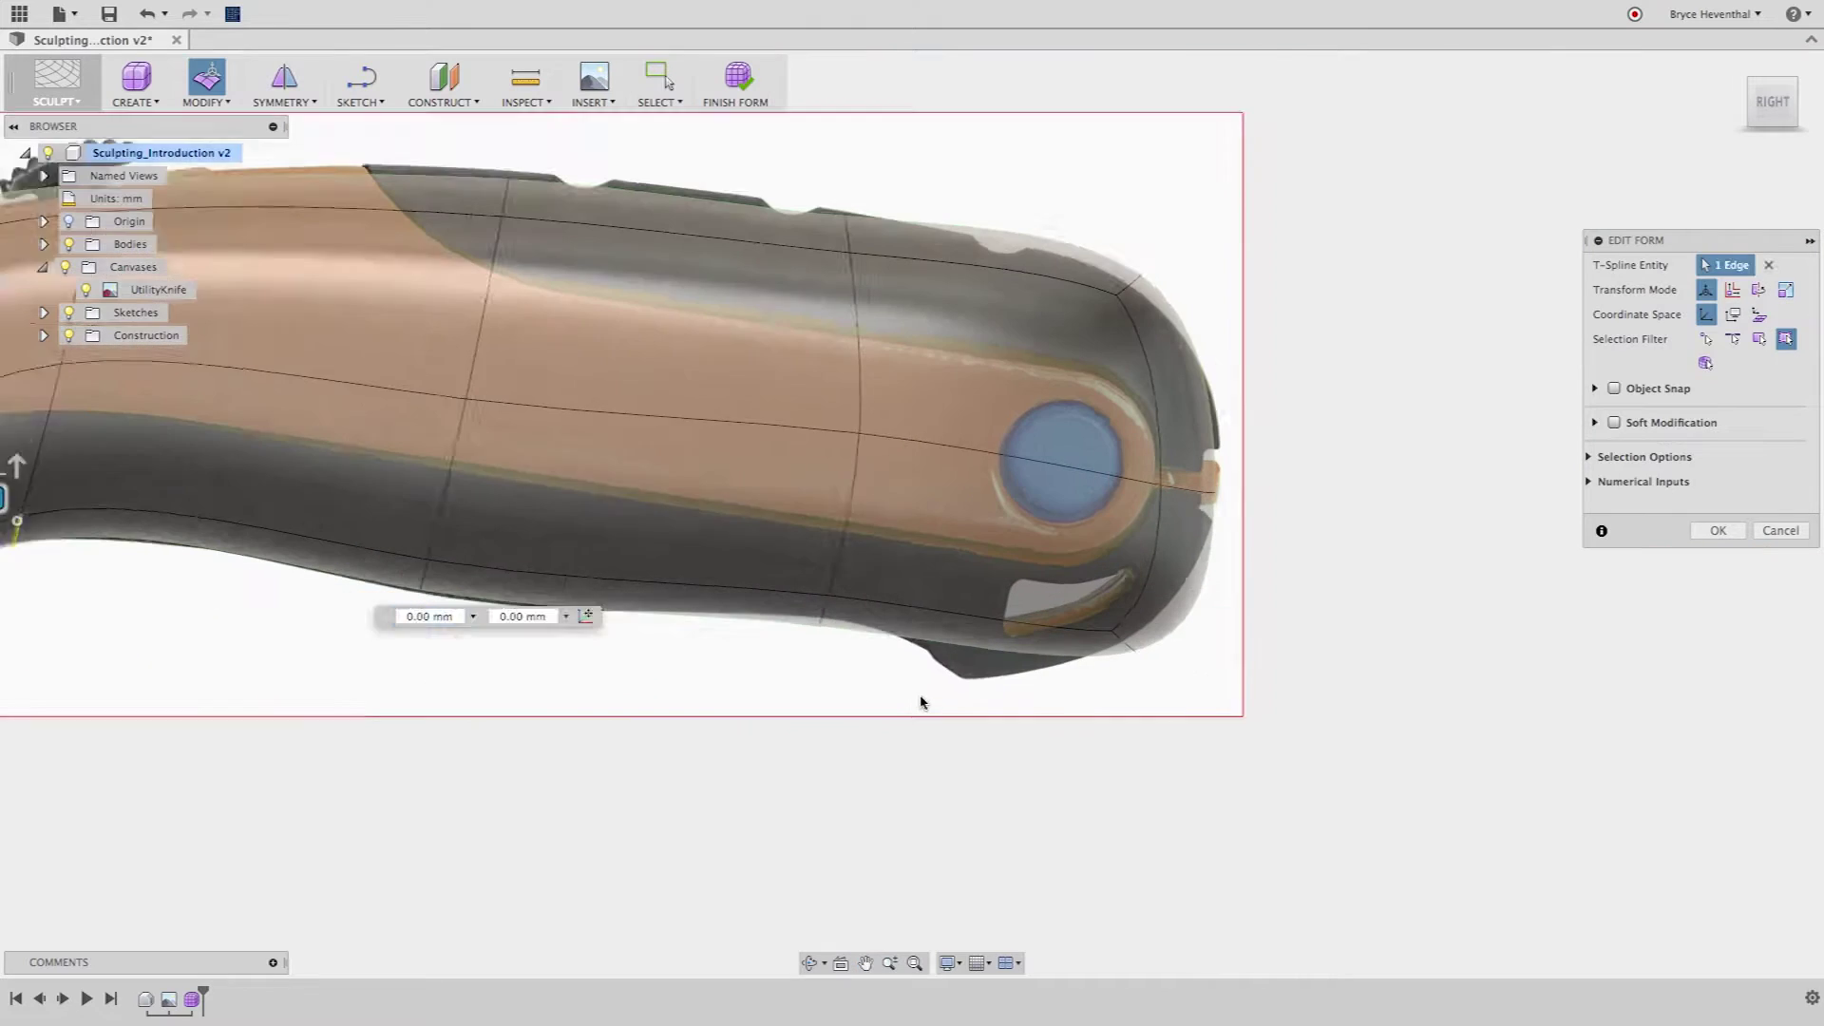
right_click(920, 701)
key(Return)
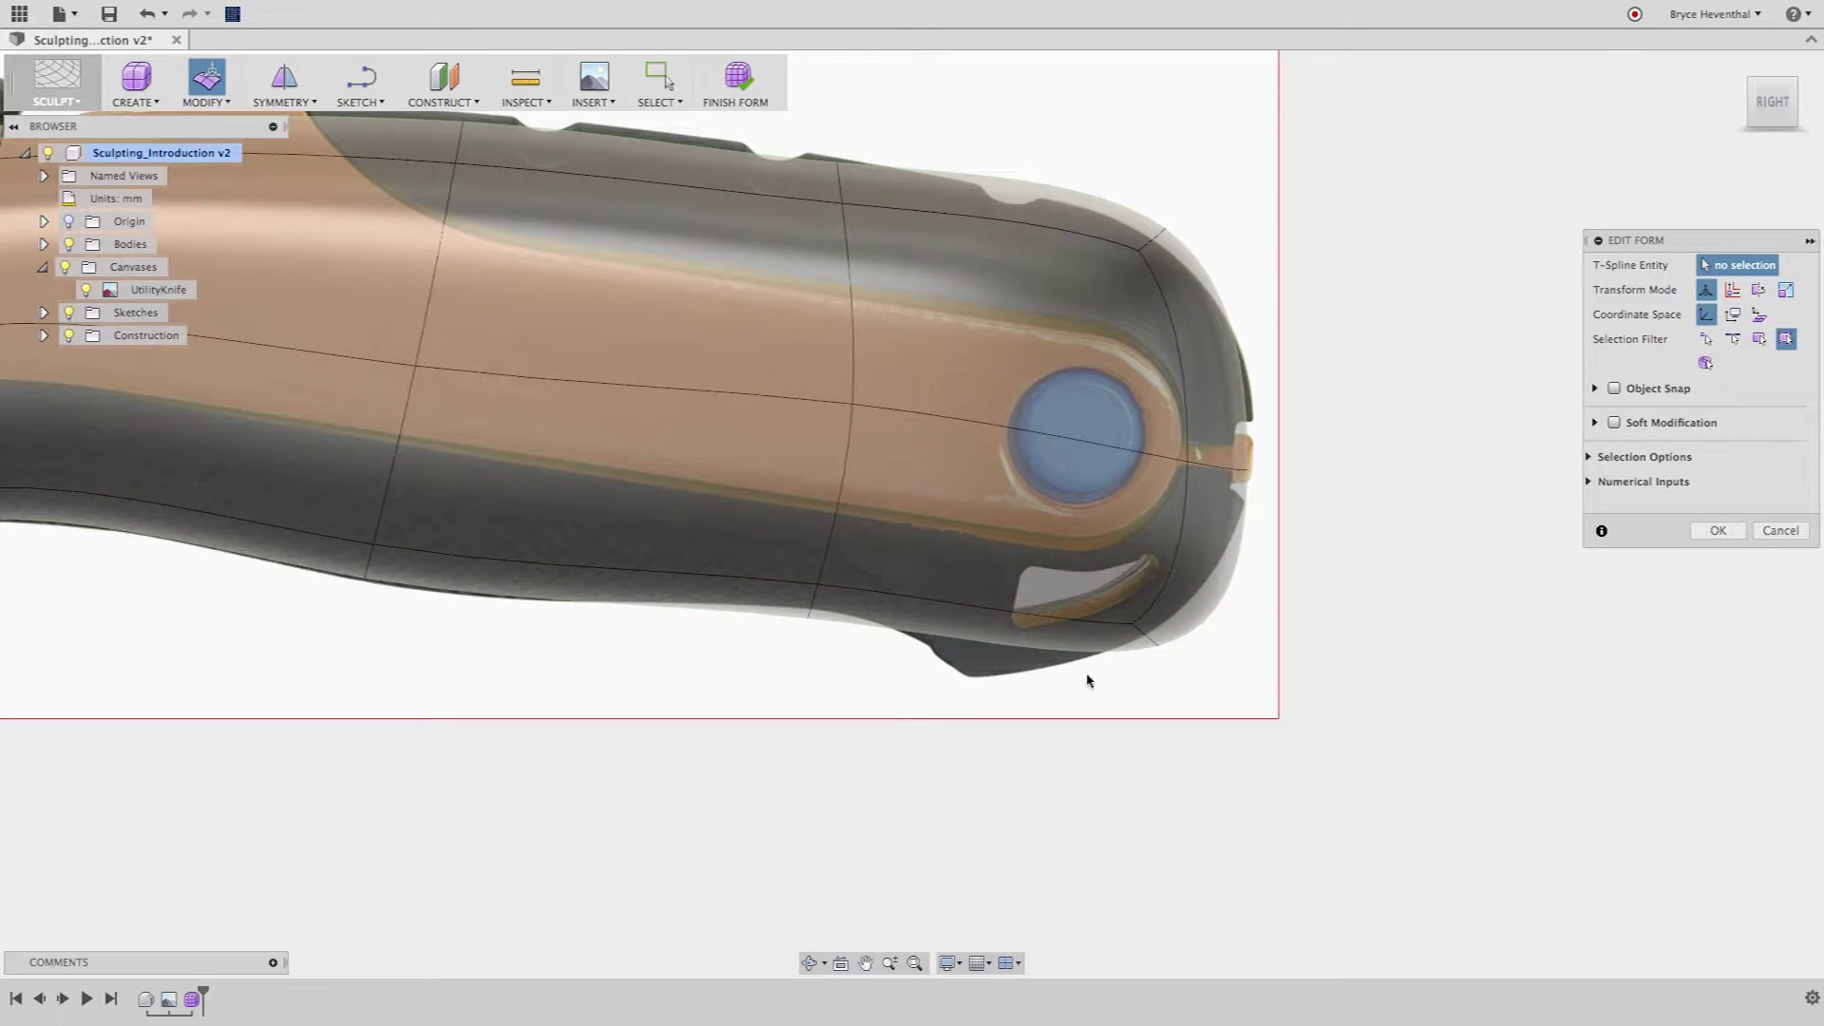
right_click(817, 606)
click(883, 576)
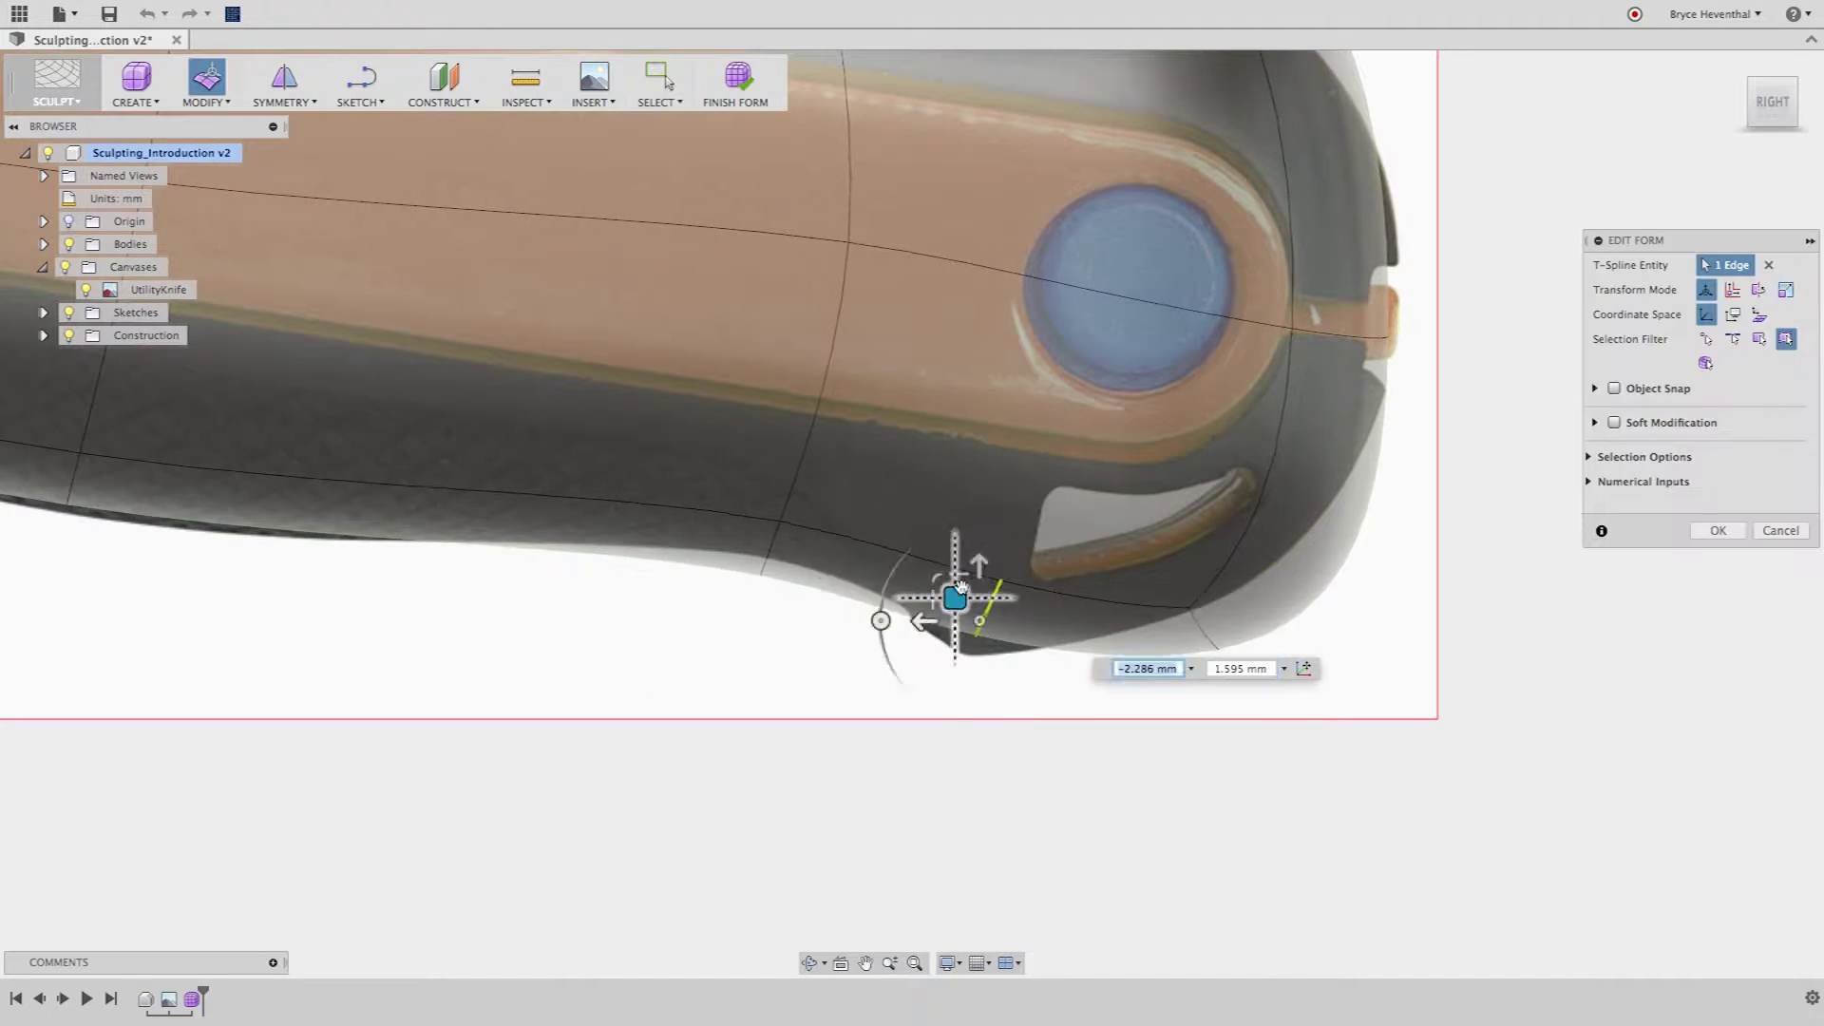
click(1111, 532)
click(949, 603)
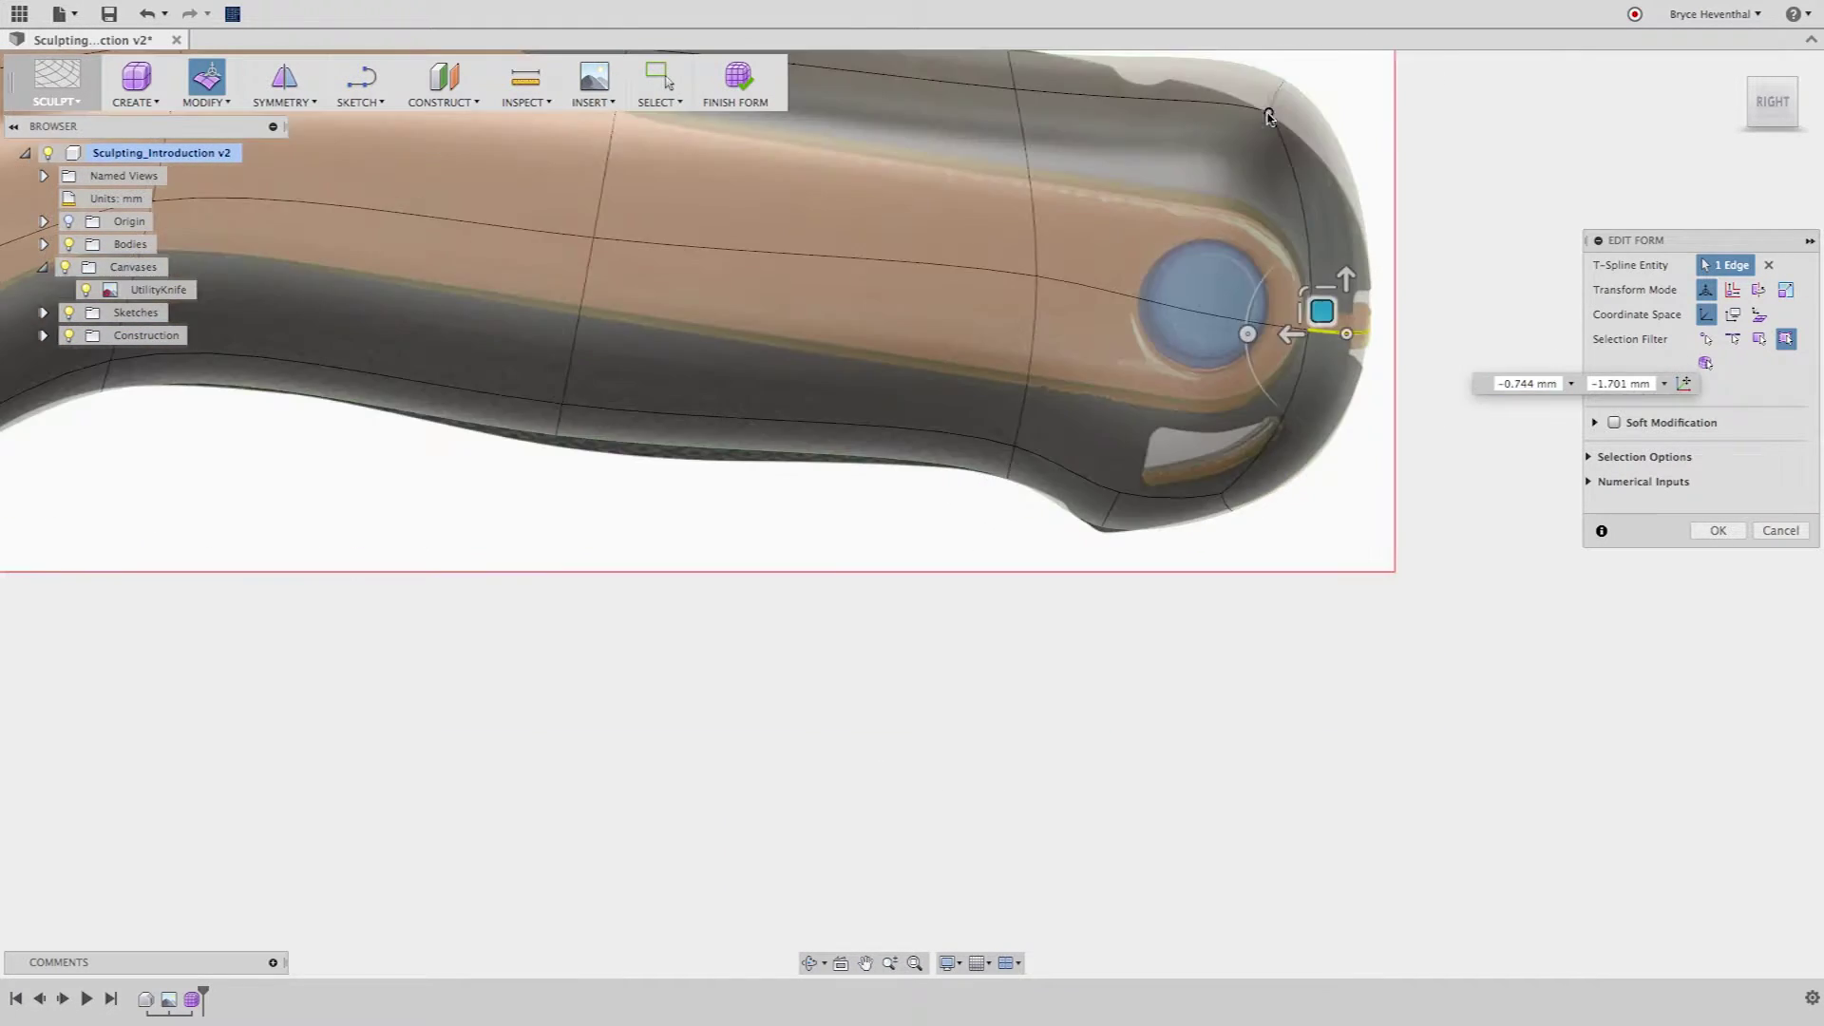
click(1252, 138)
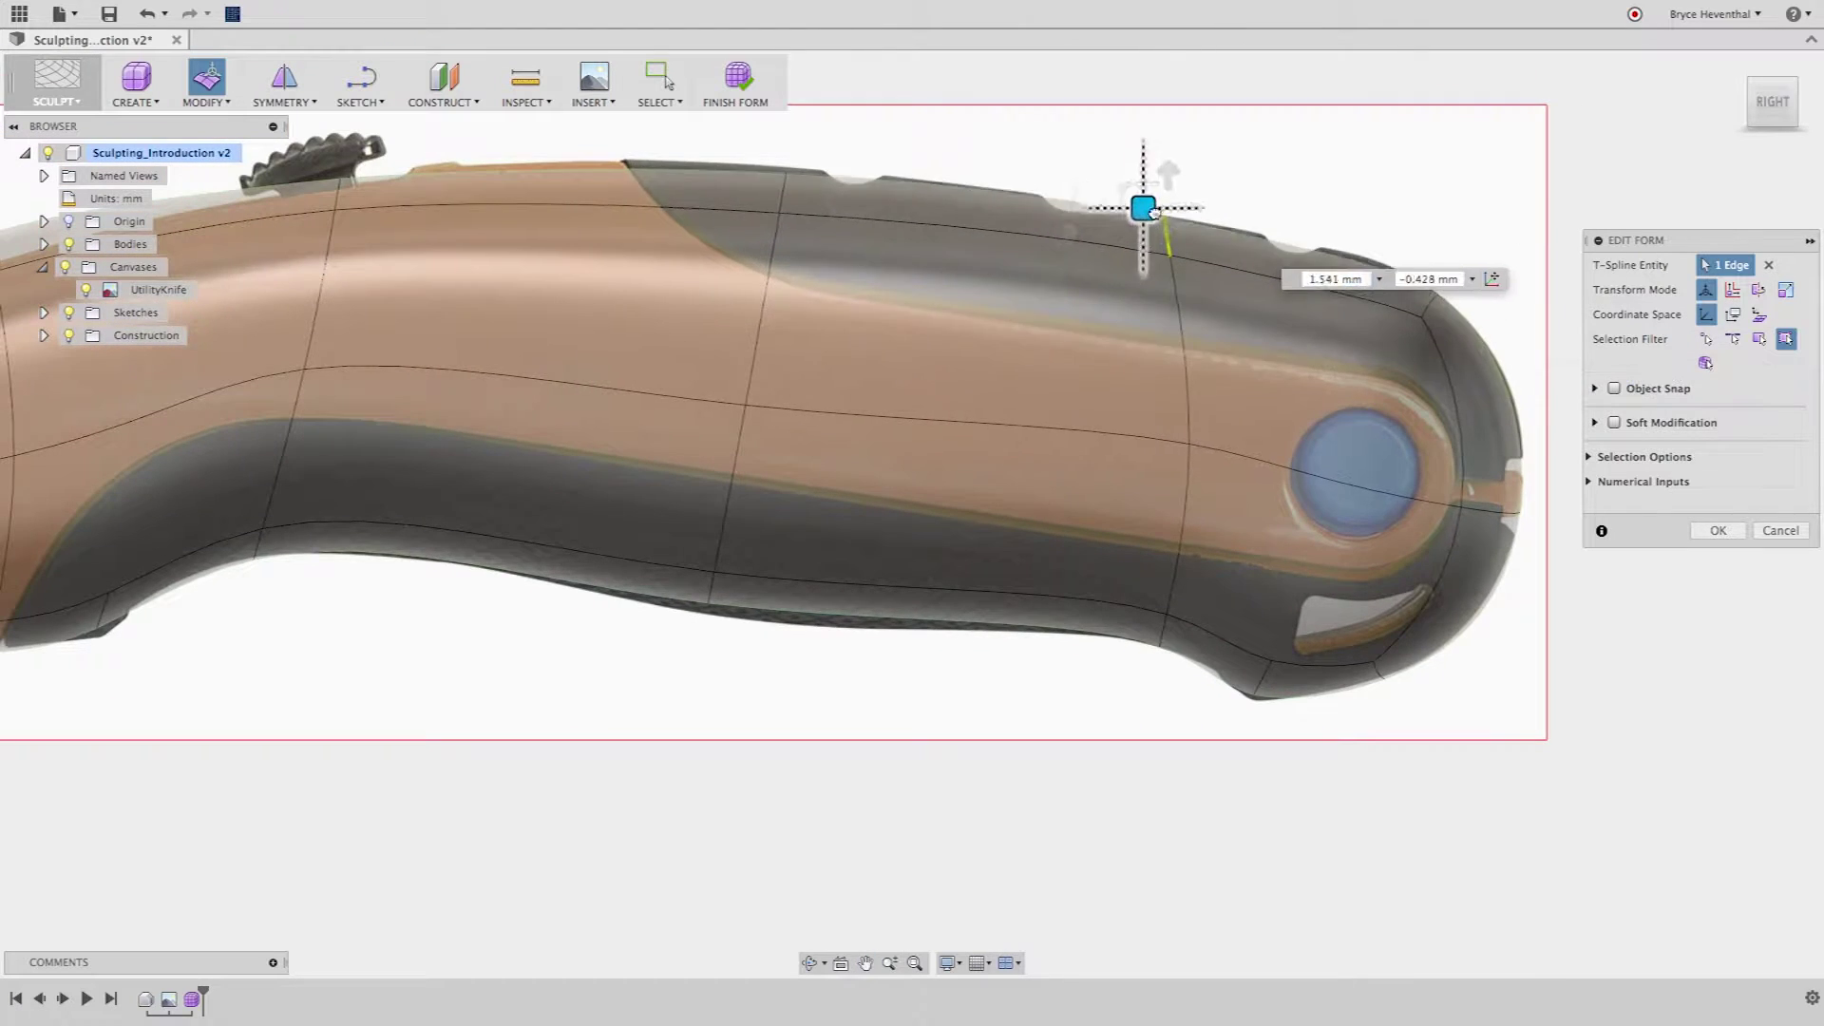
click(745, 167)
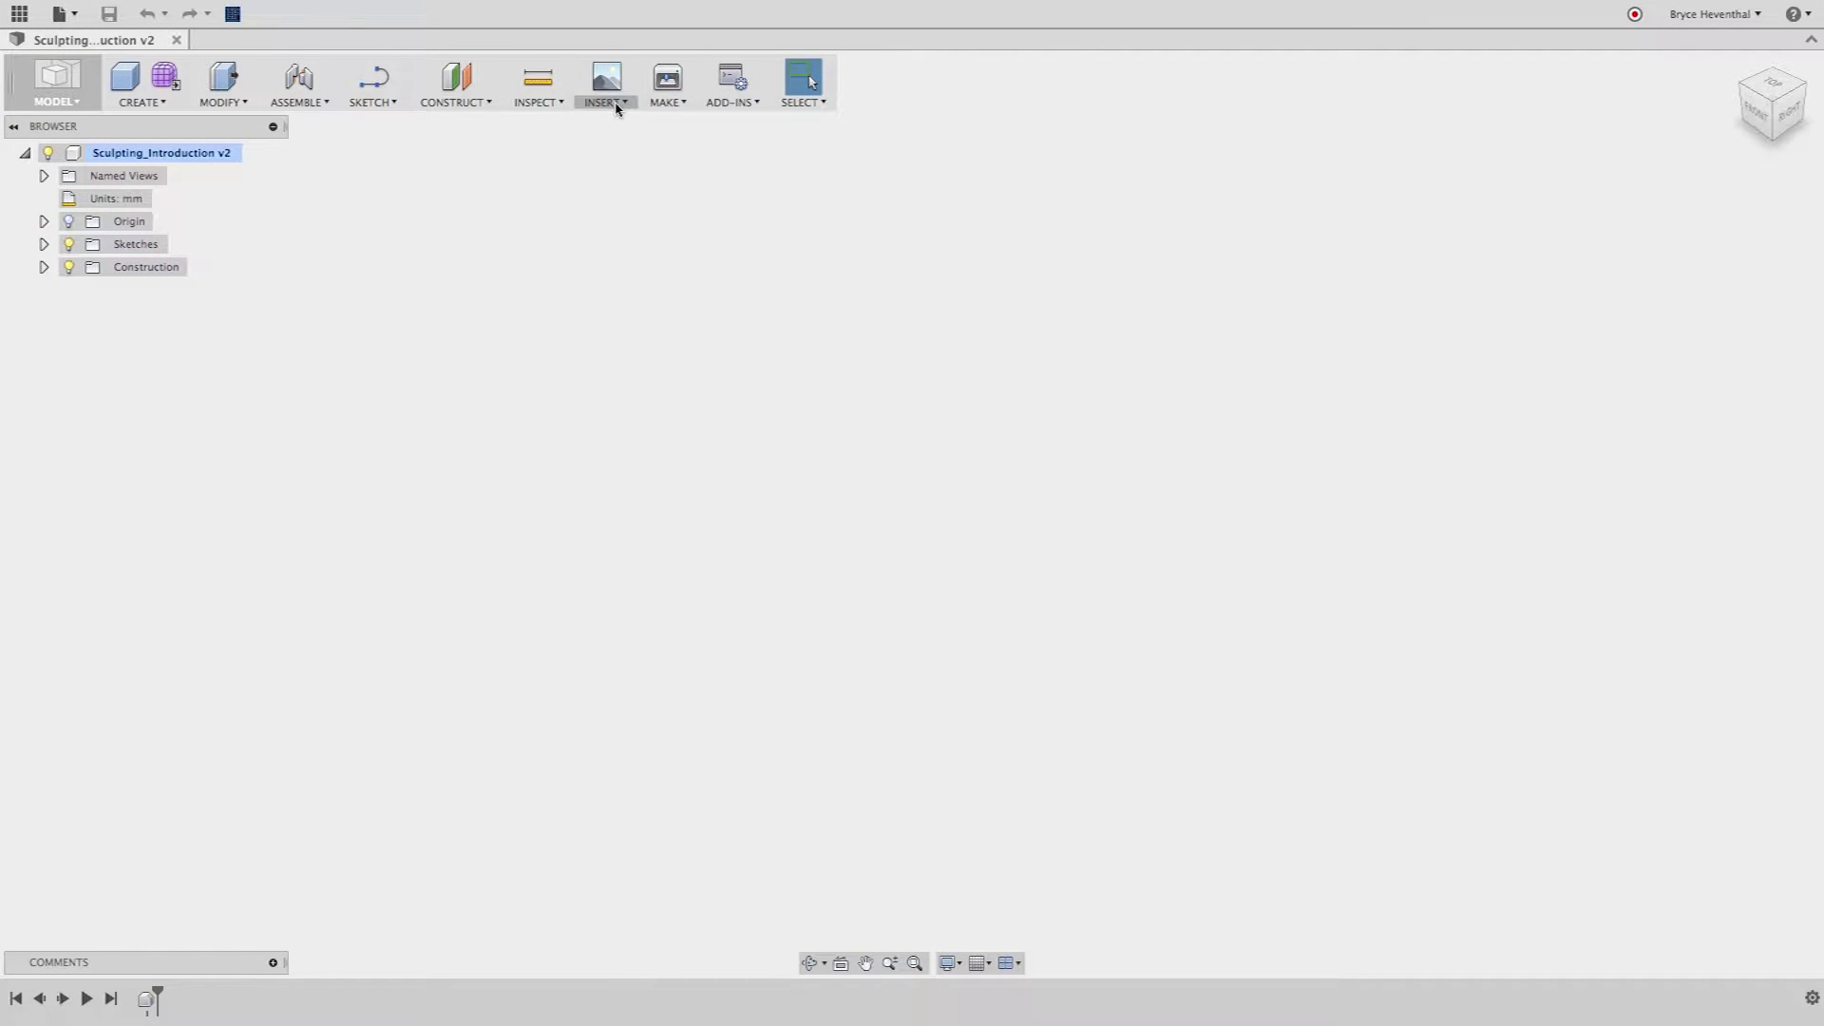
Insert the UtilityKnife image as an attached canvas on the vertical YZ origin plane
click(615, 102)
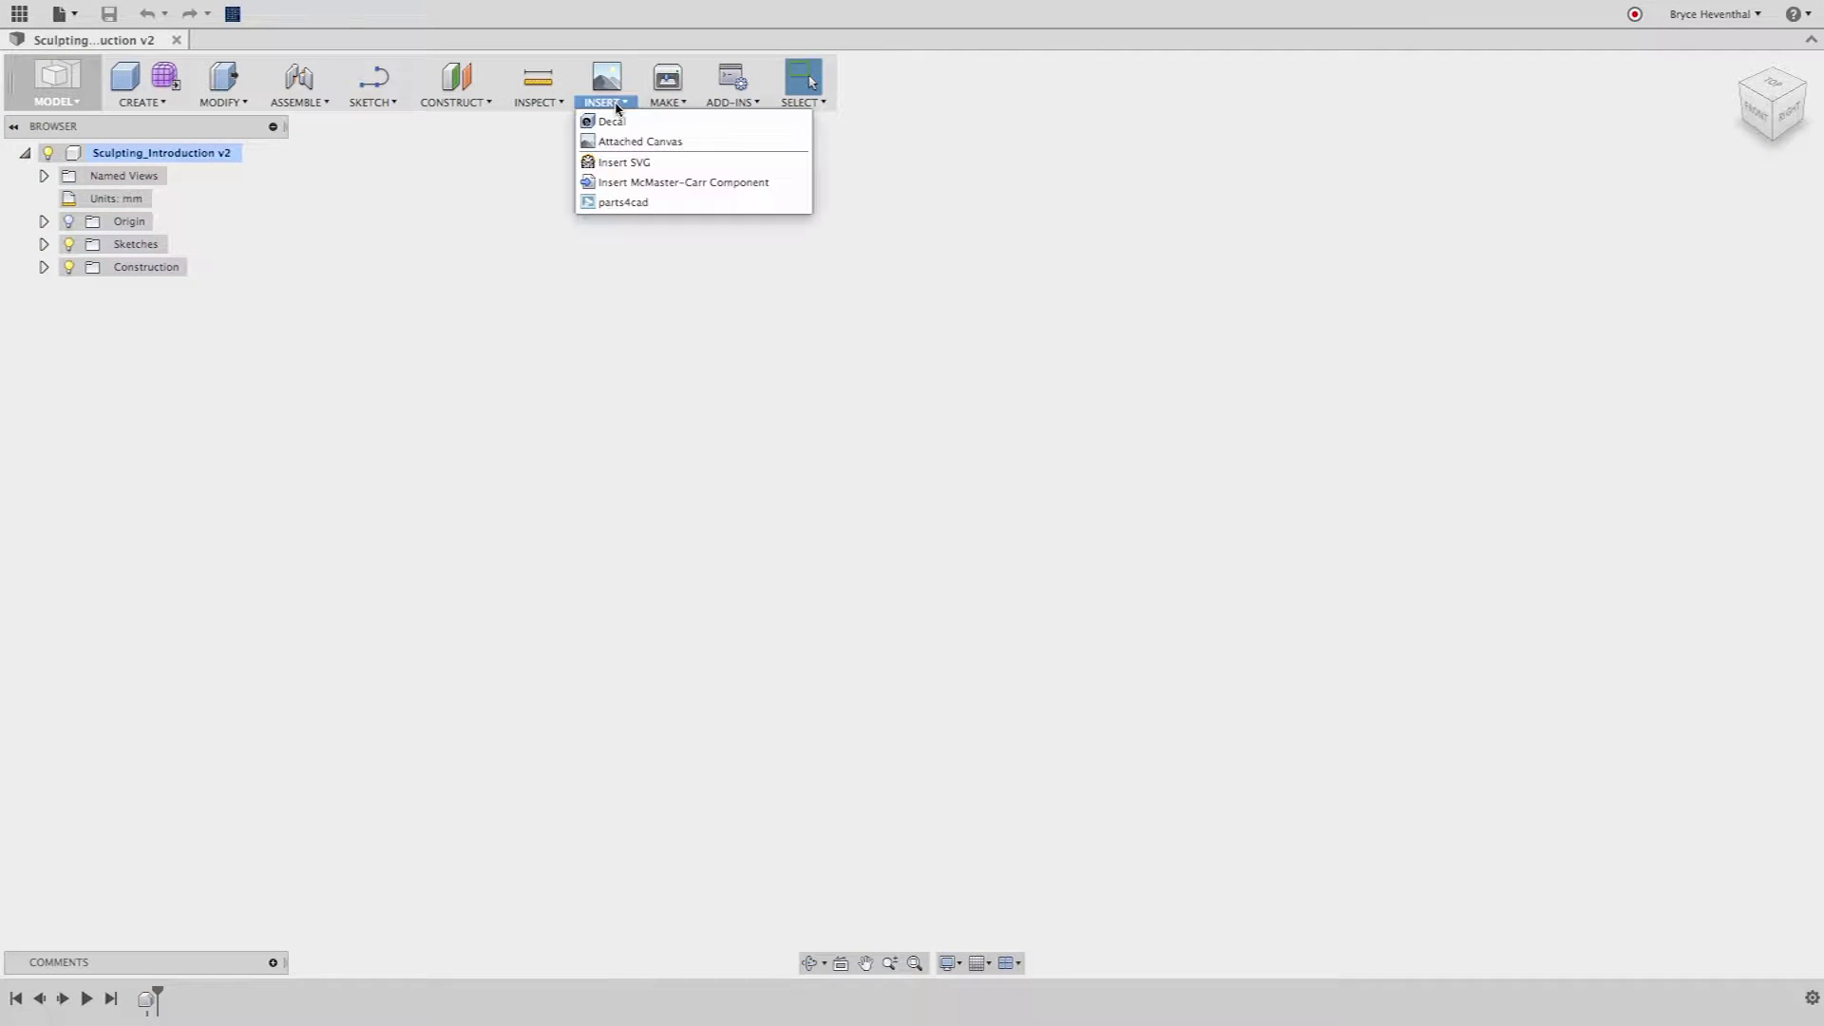
click(617, 141)
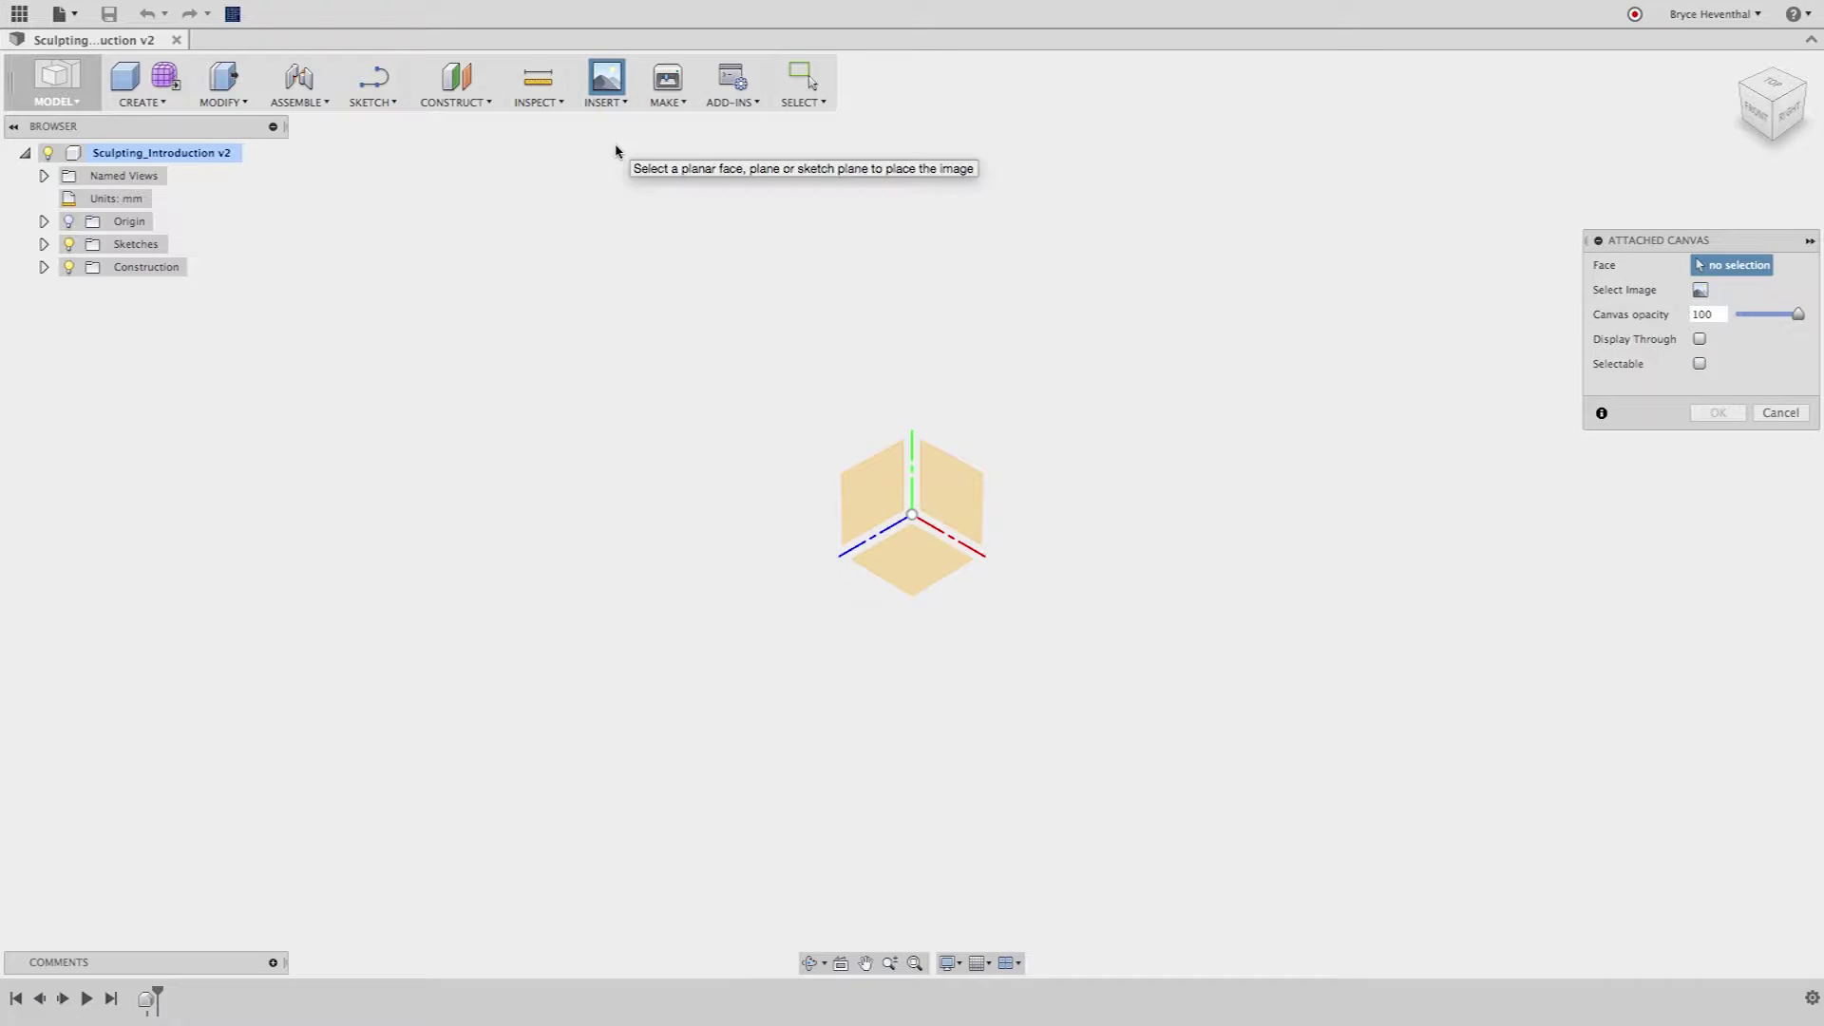
click(869, 475)
click(1700, 290)
click(1178, 219)
click(1169, 557)
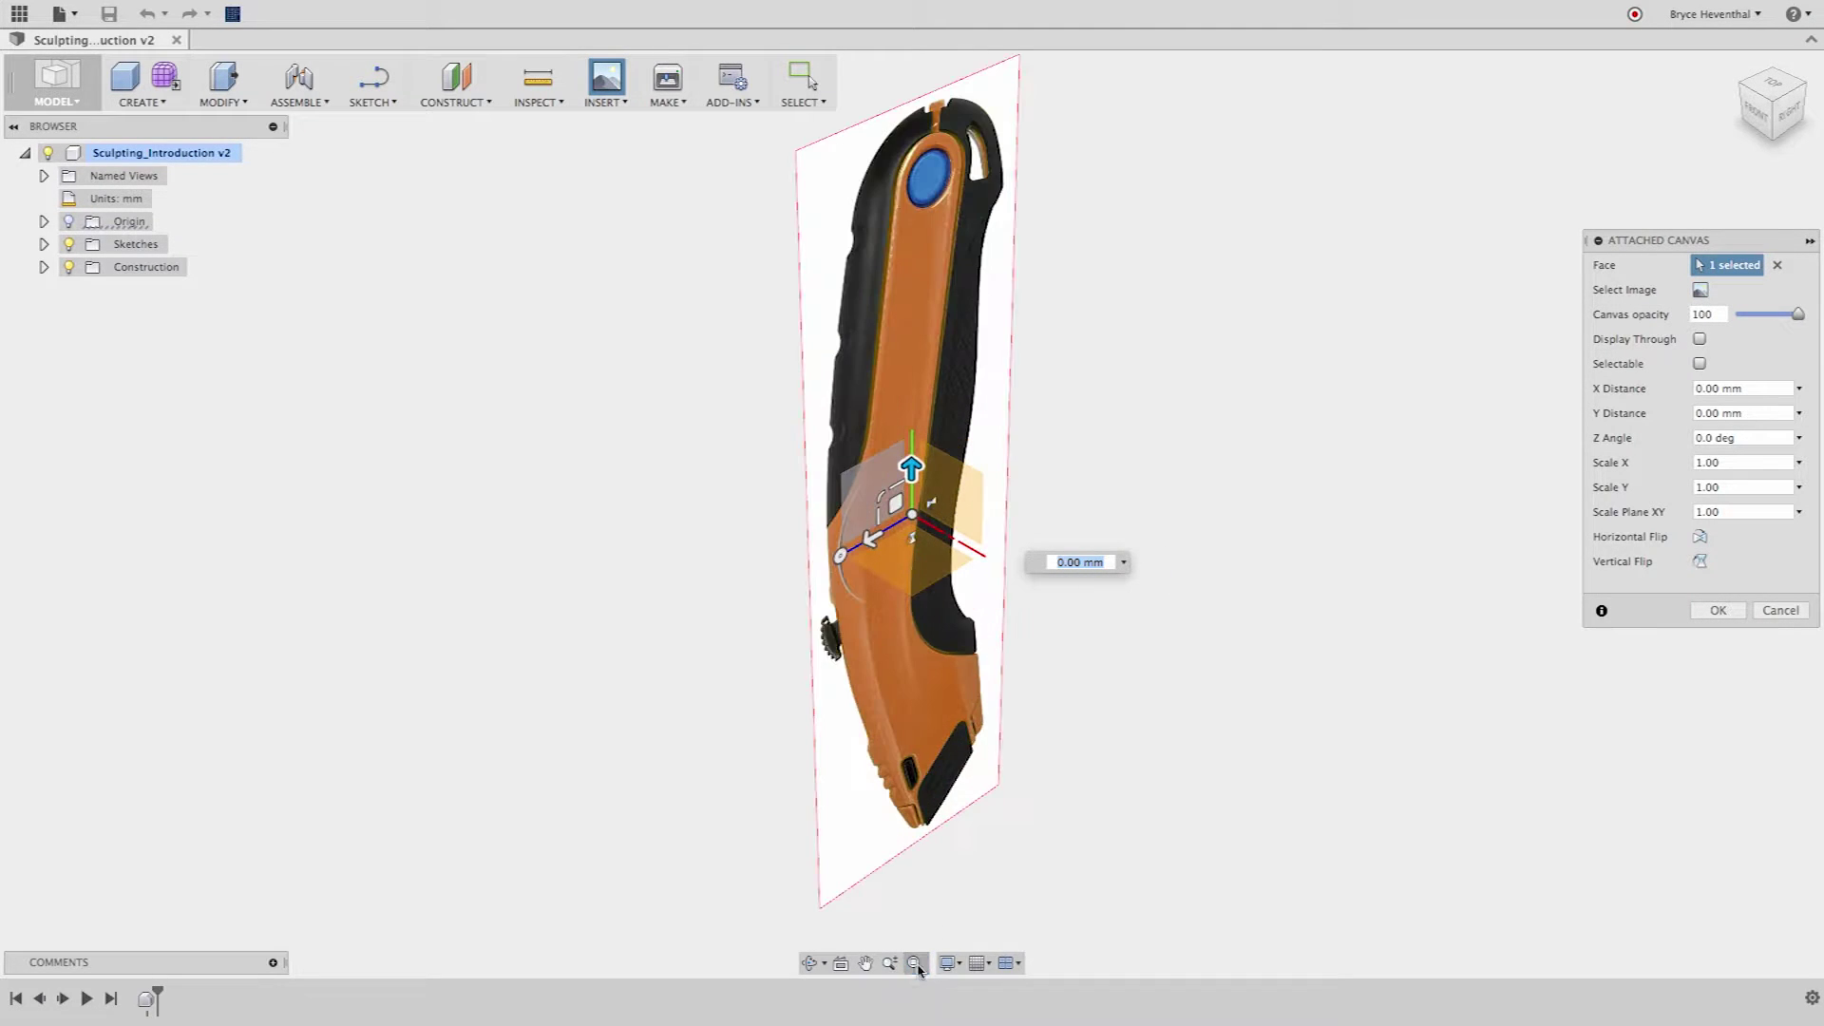
Rotate the canvas to -90 degrees, set its opacity to 85 and enable Display Through
drag(840, 556, 912, 438)
mouse_move(1797, 314)
mouse_down()
mouse_move(1747, 314)
mouse_move(1764, 314)
mouse_up()
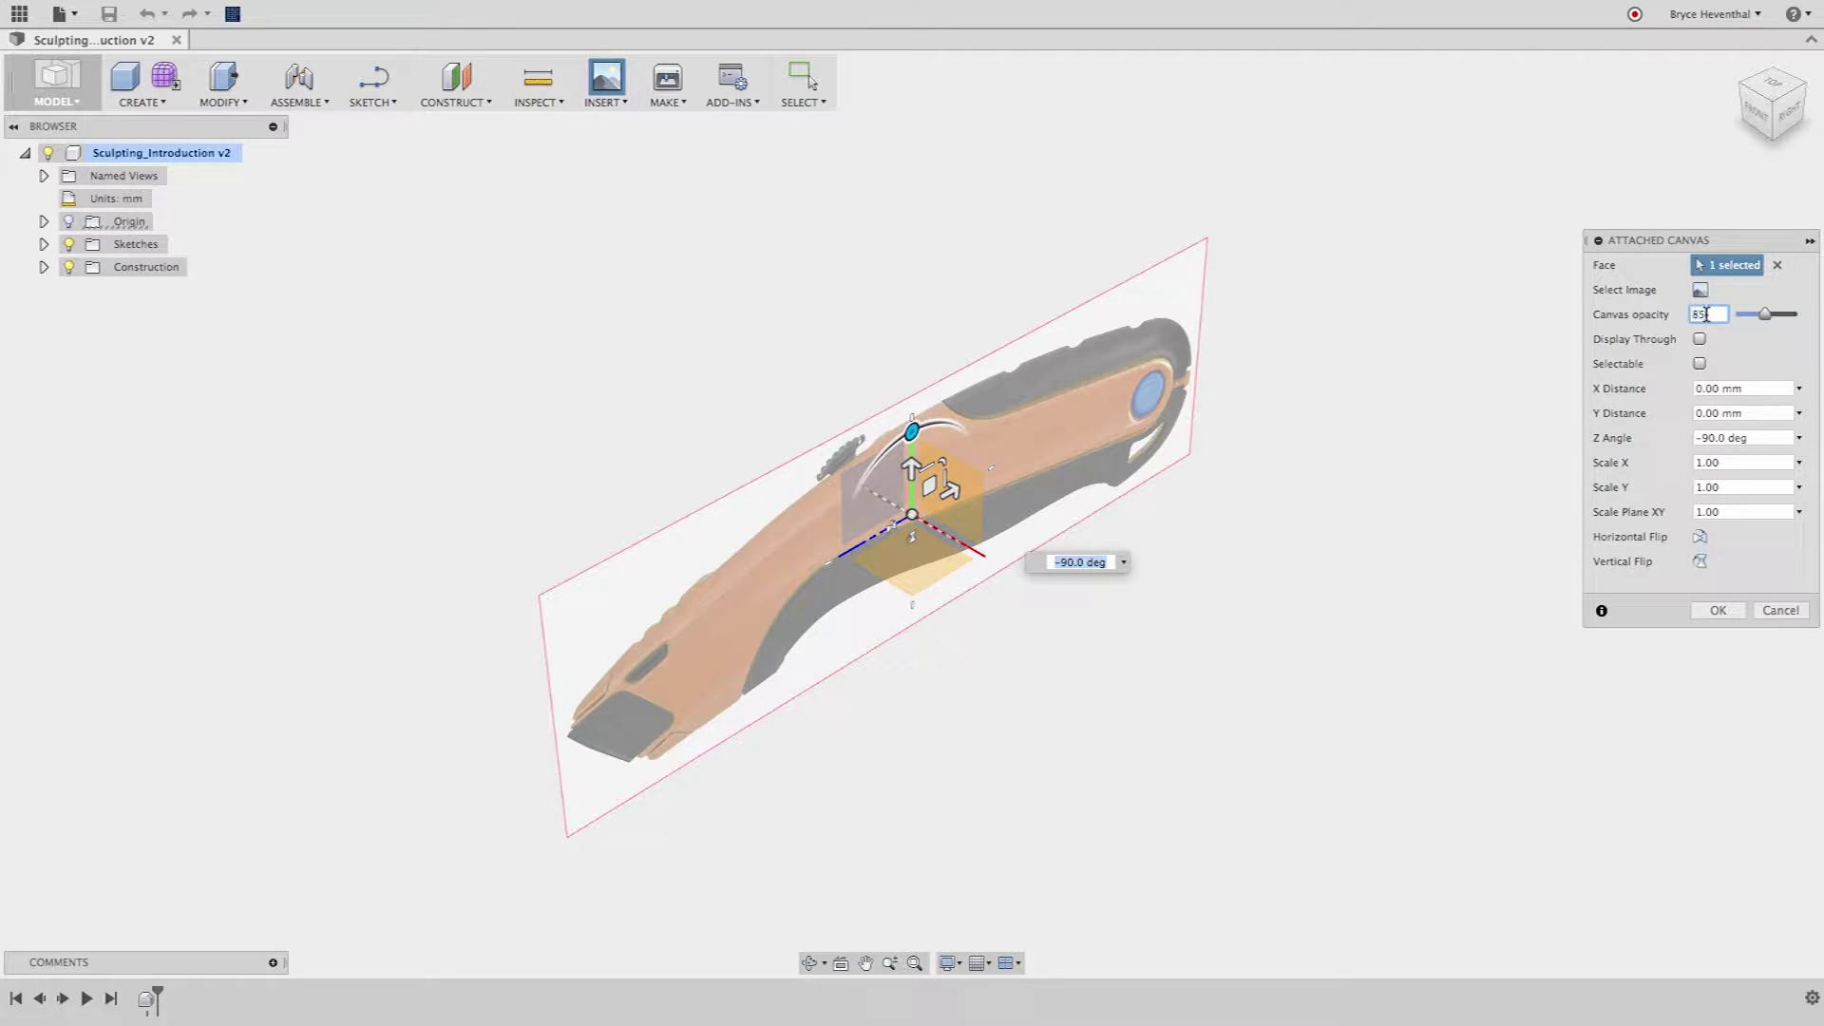
key(Return)
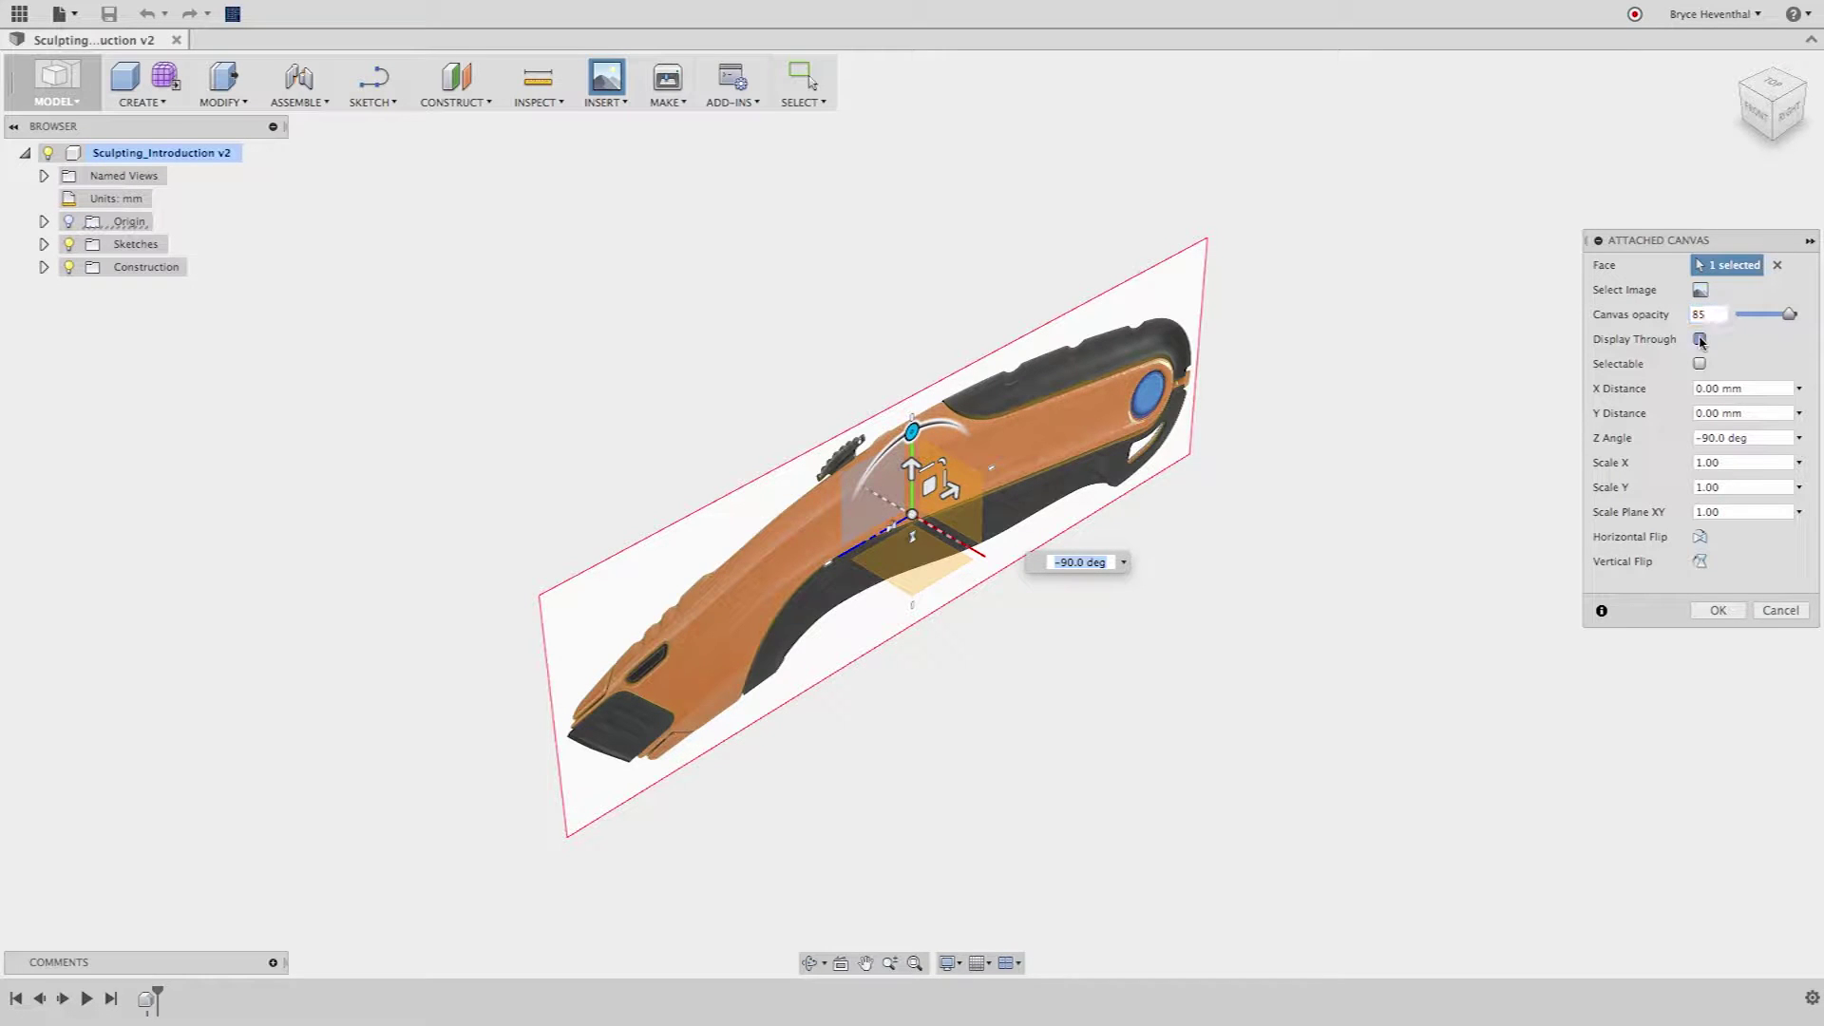
click(1729, 614)
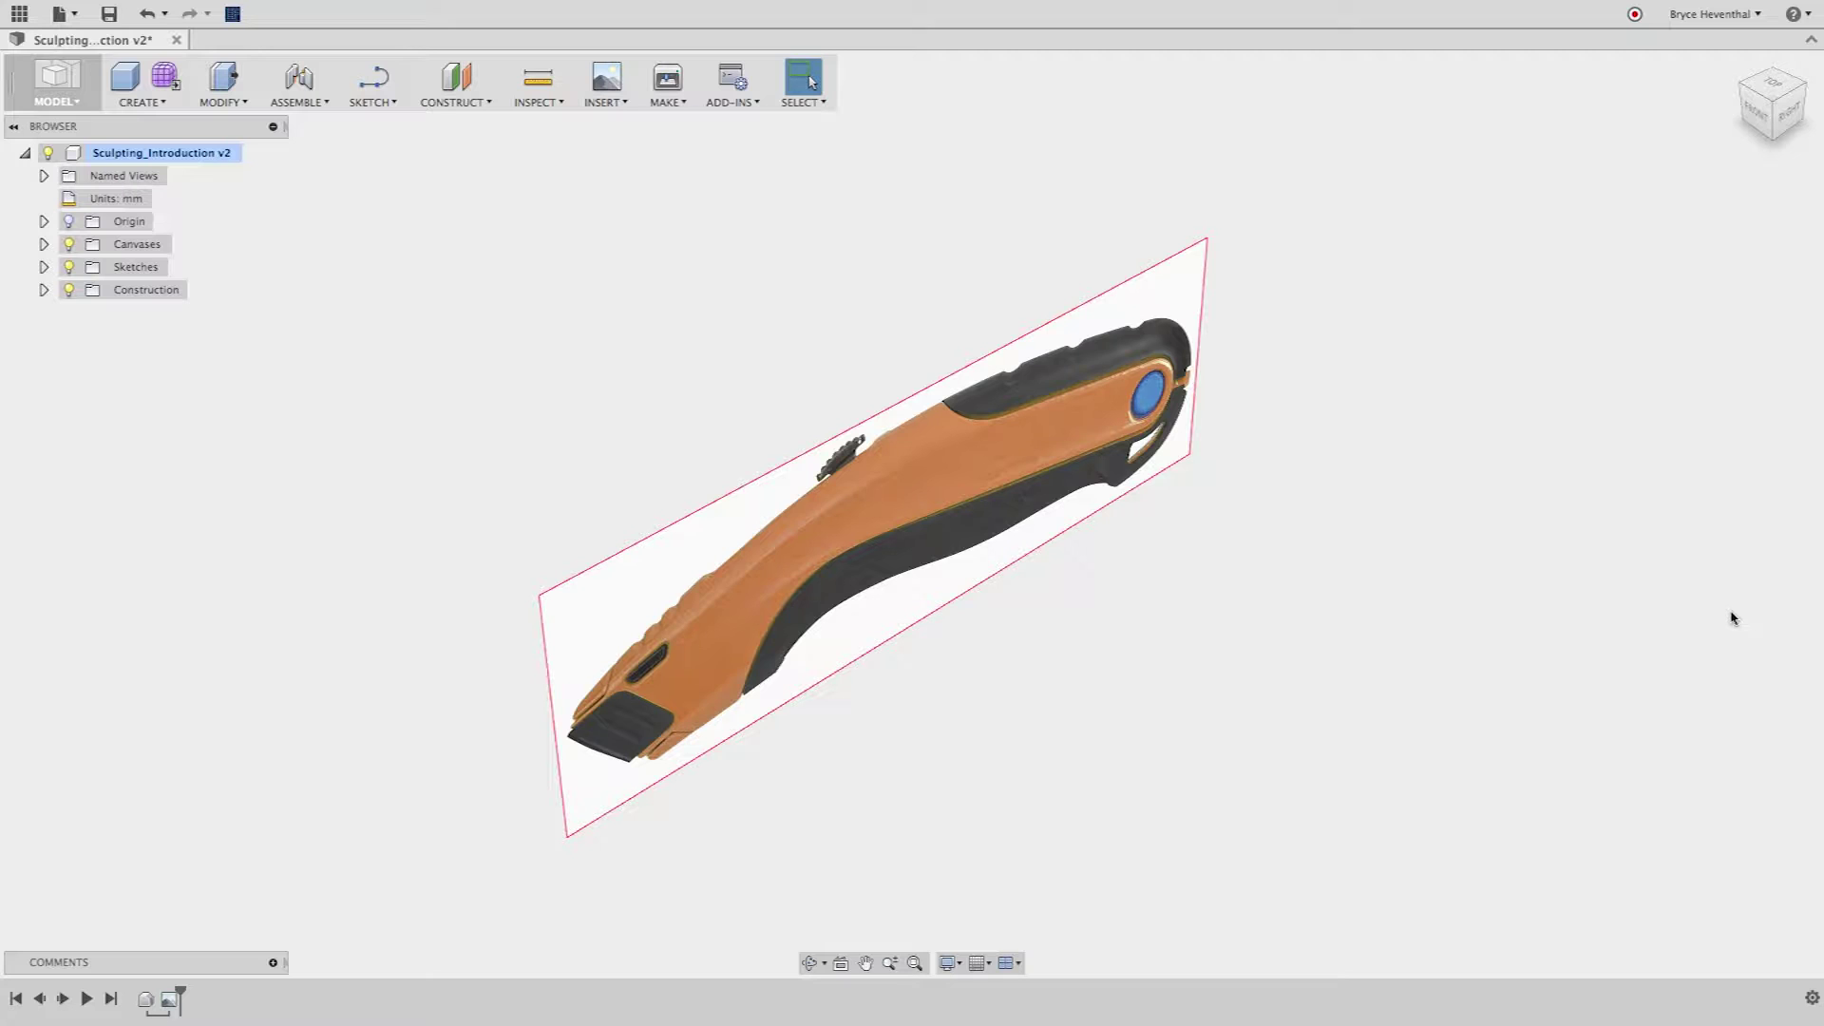
Calibrate the UtilityKnife canvas in the right view, setting the distance from the blade tip to the rear end of the handle to 180 mm
click(1792, 112)
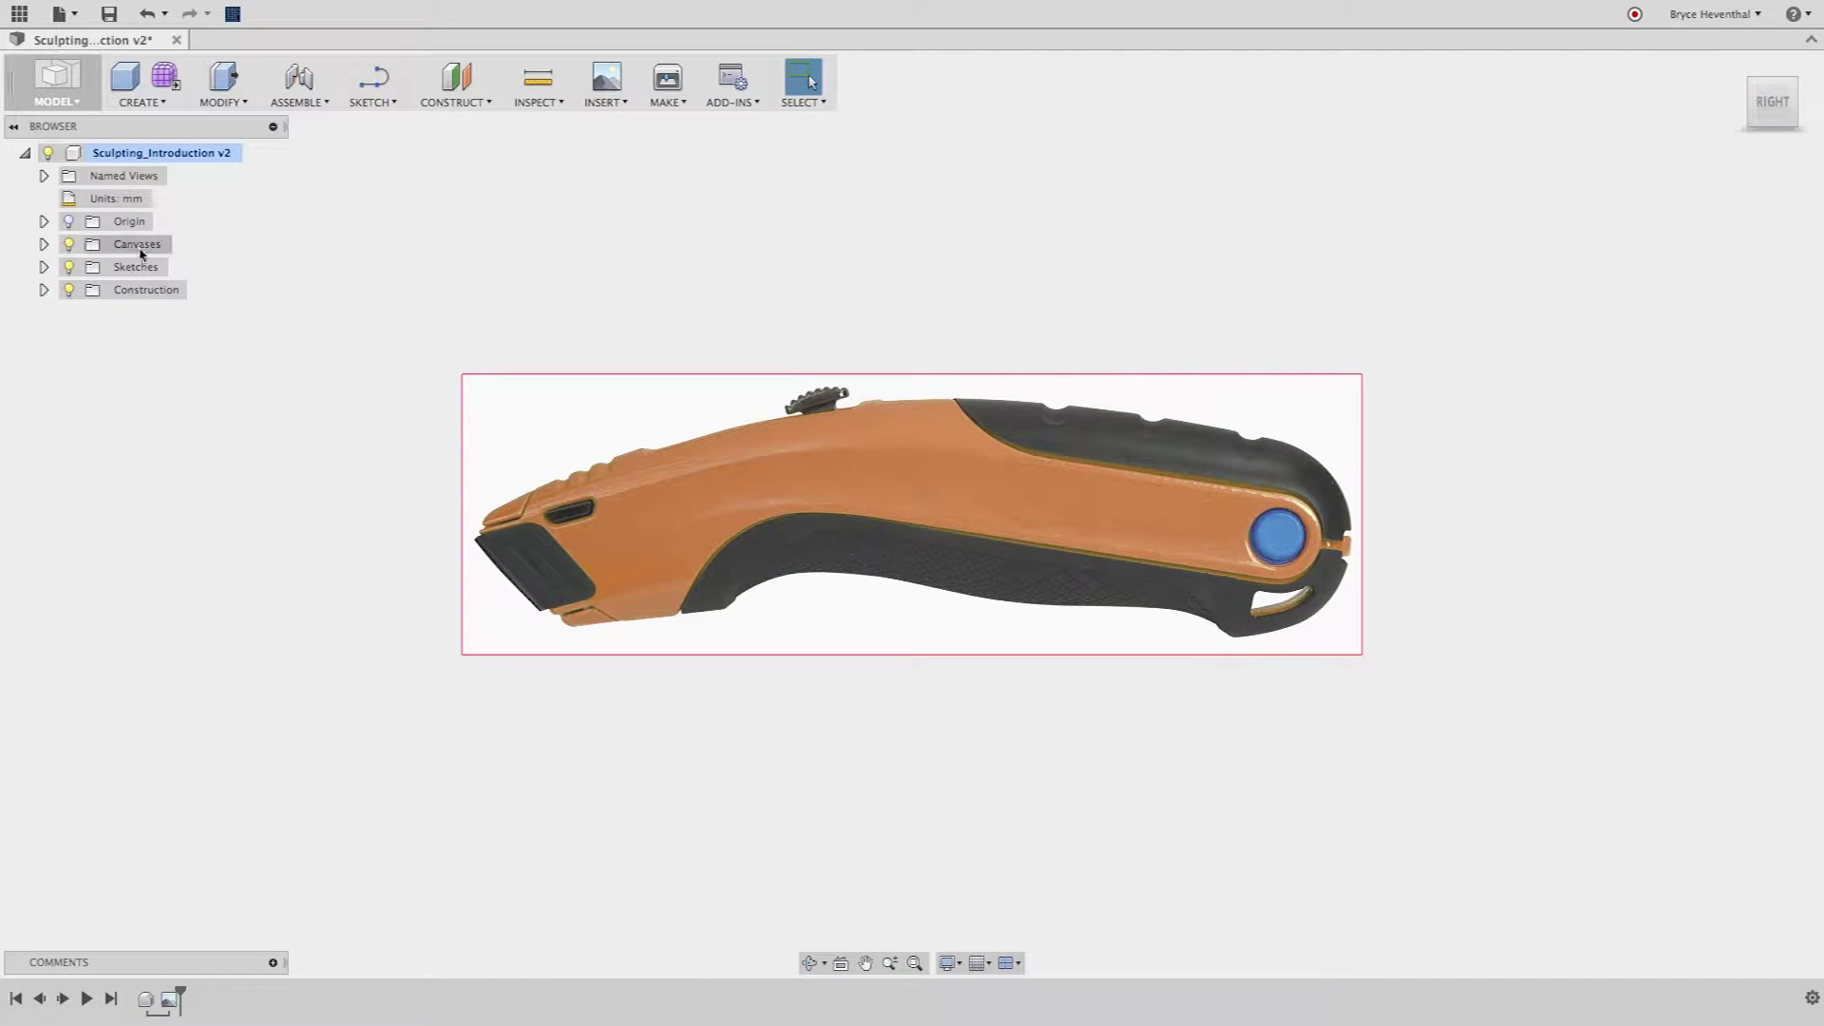
click(44, 246)
right_click(138, 268)
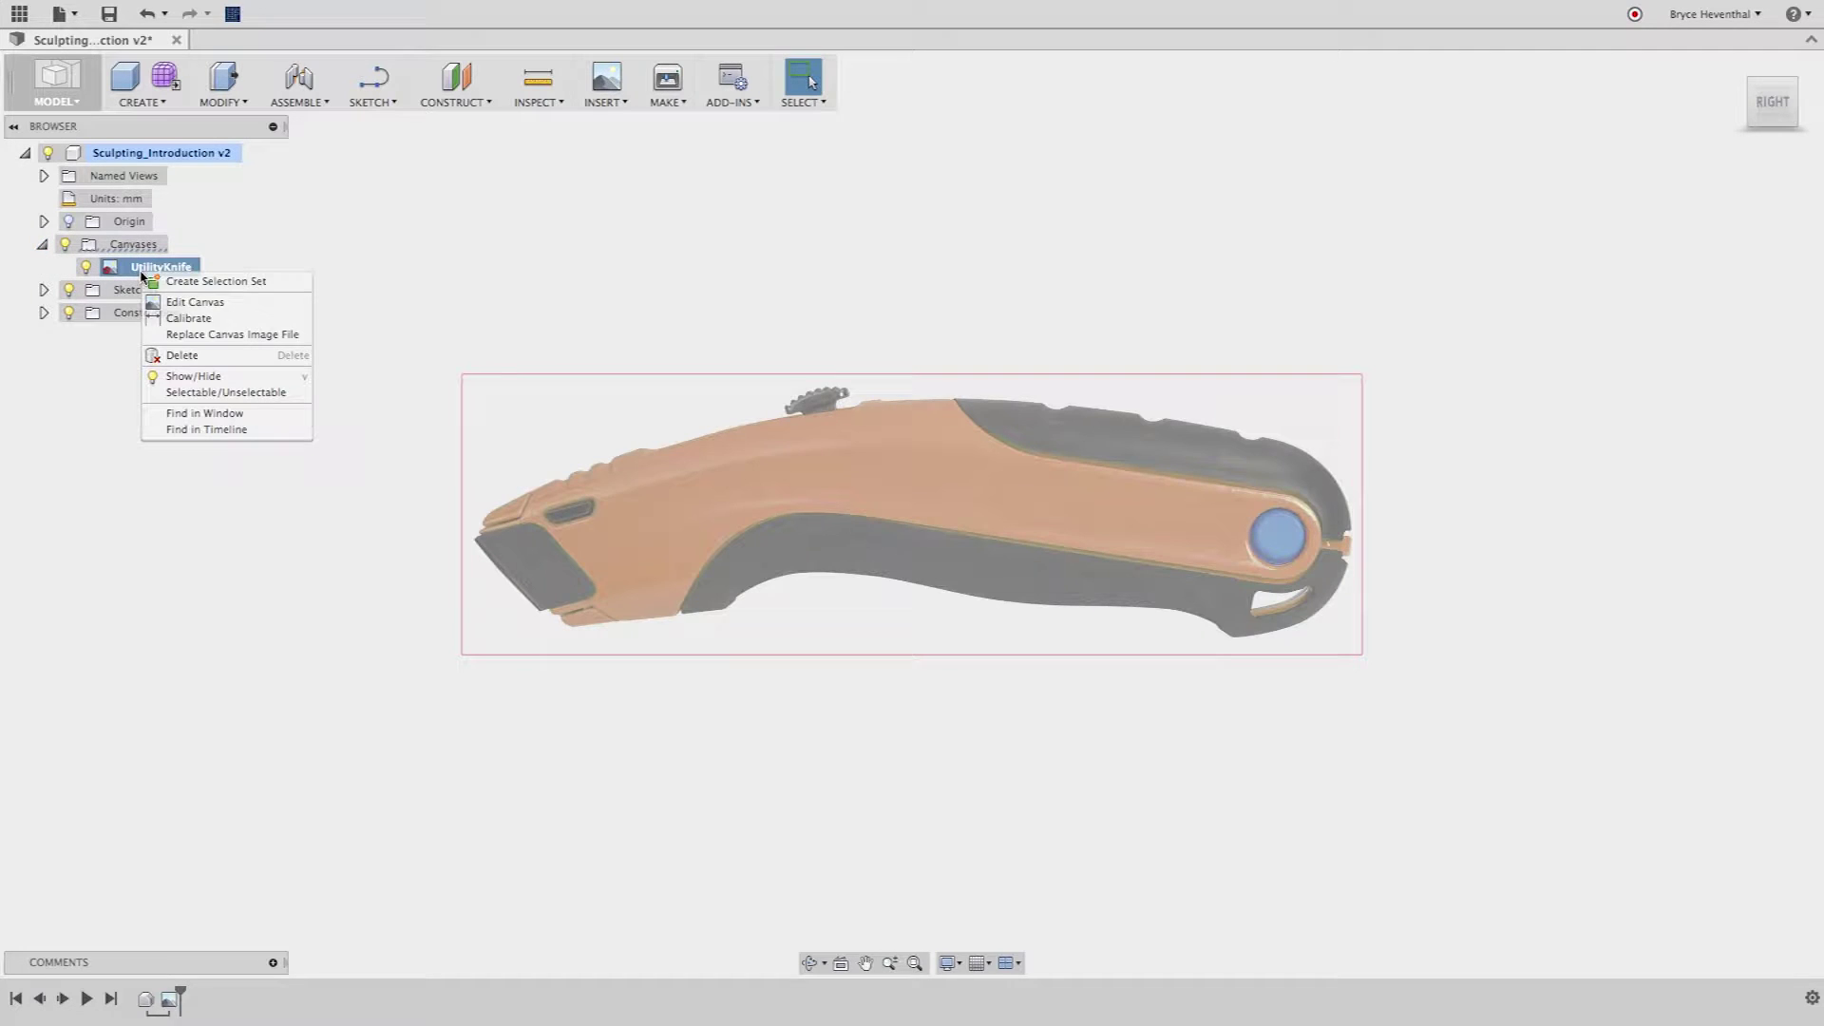
click(188, 319)
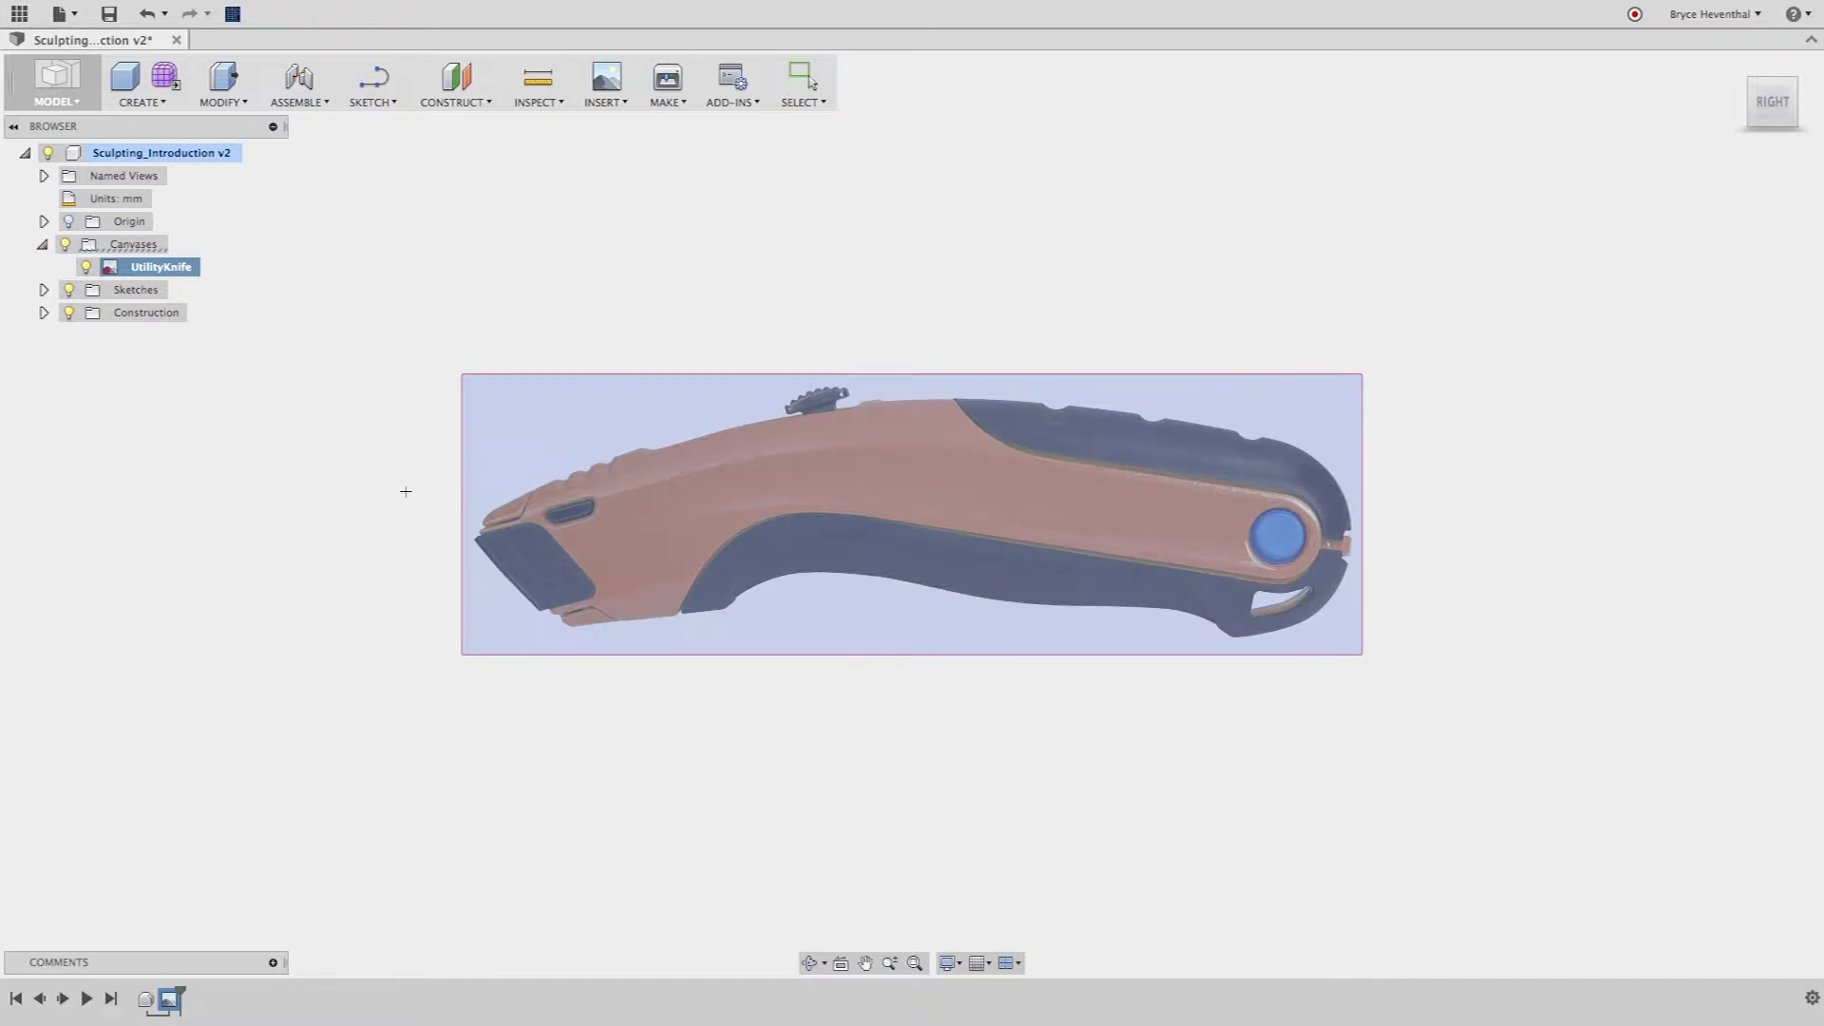
click(473, 541)
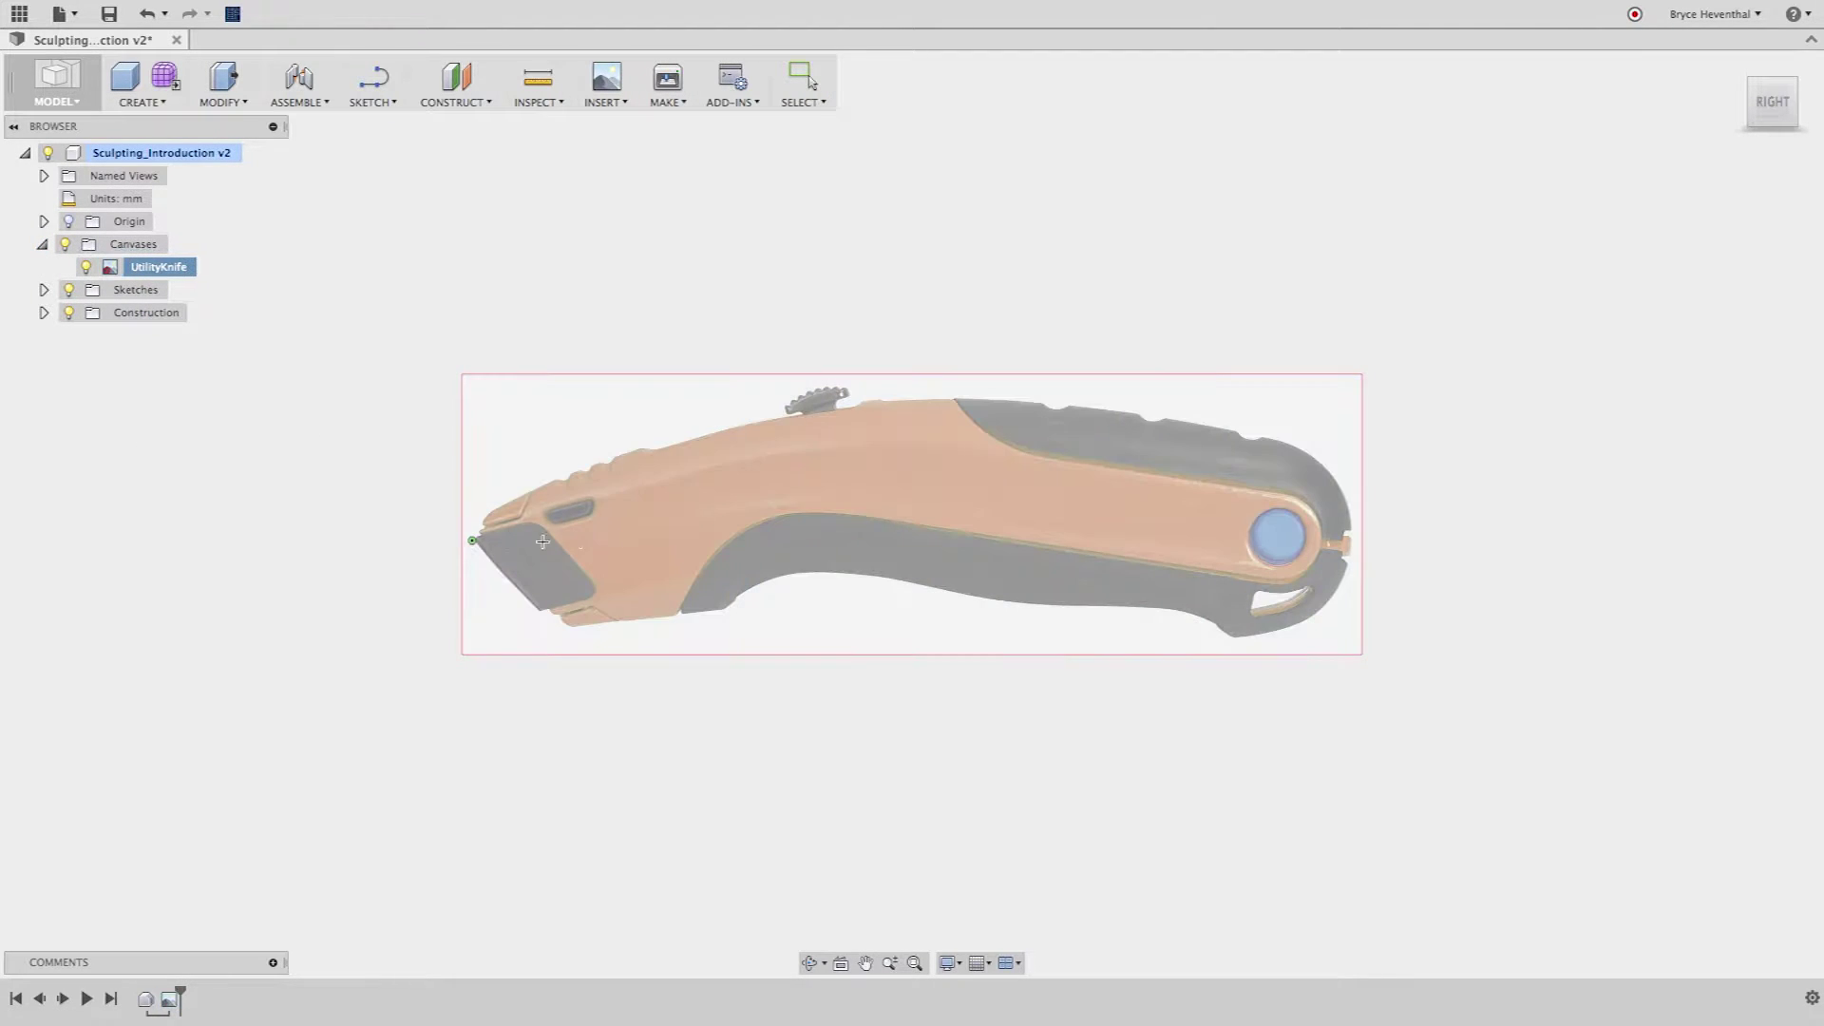
click(1354, 548)
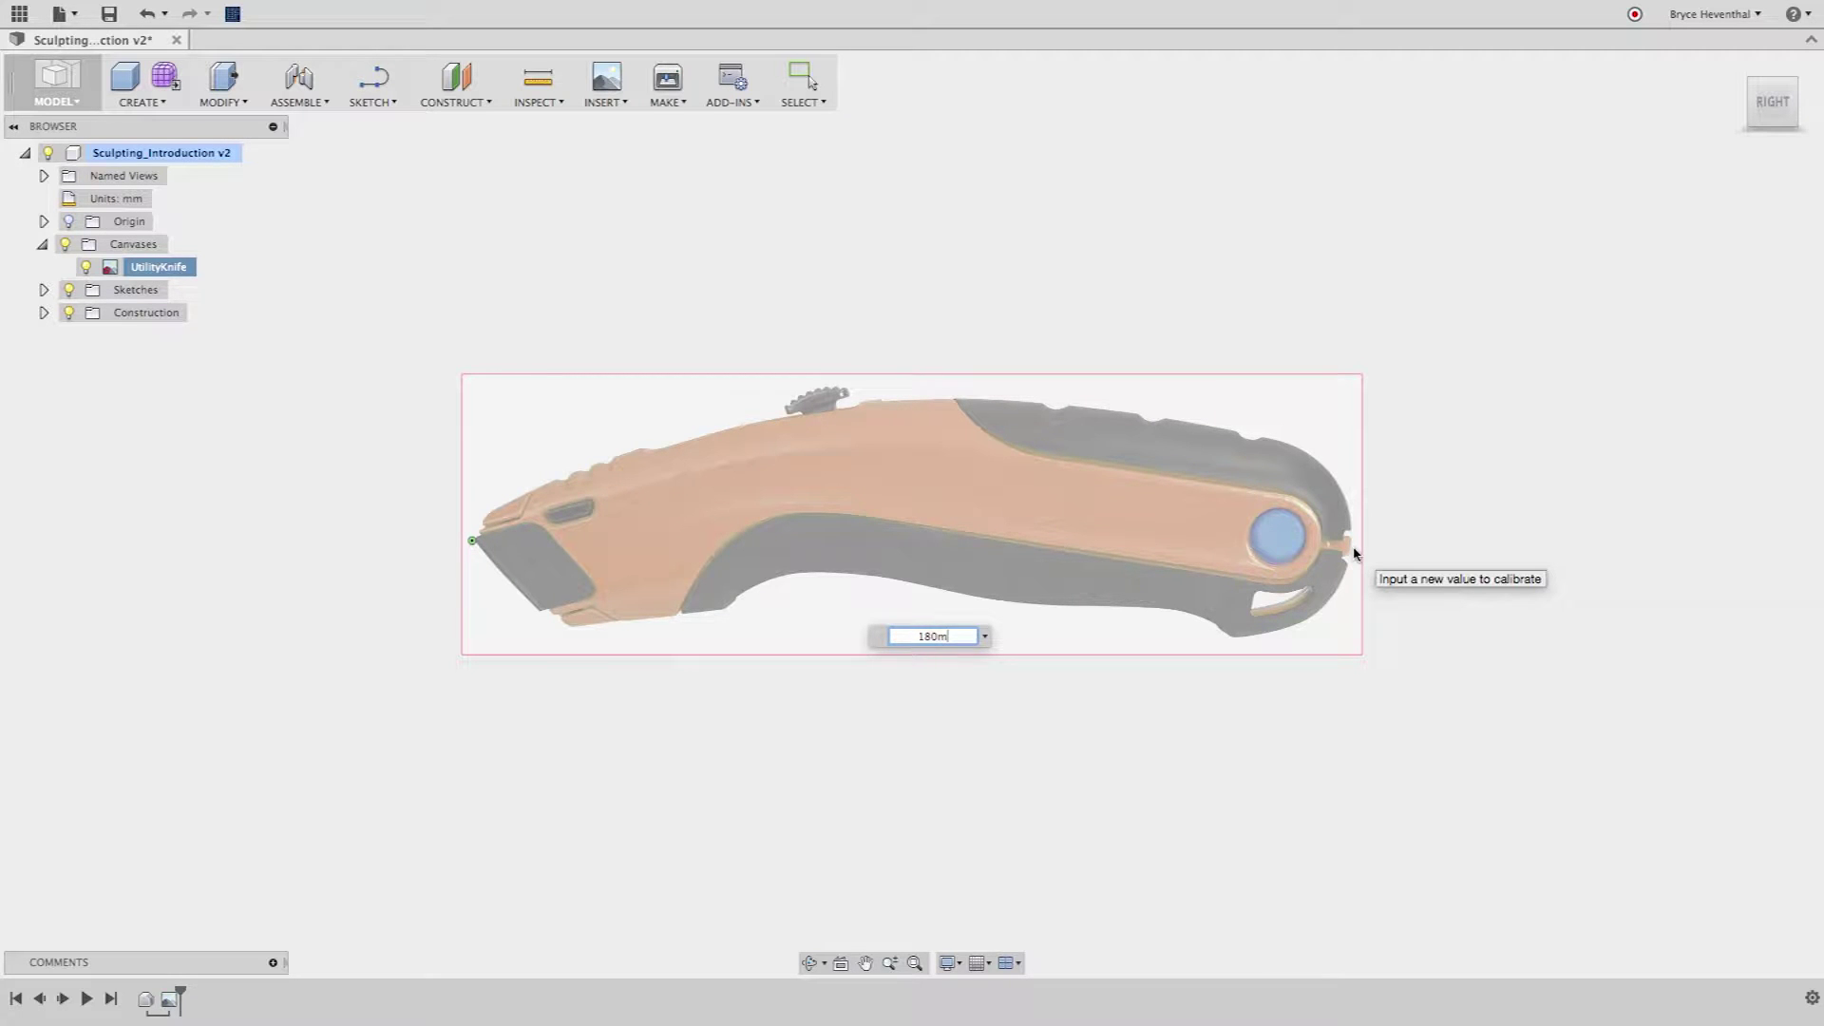
text(180mm)
key(Return)
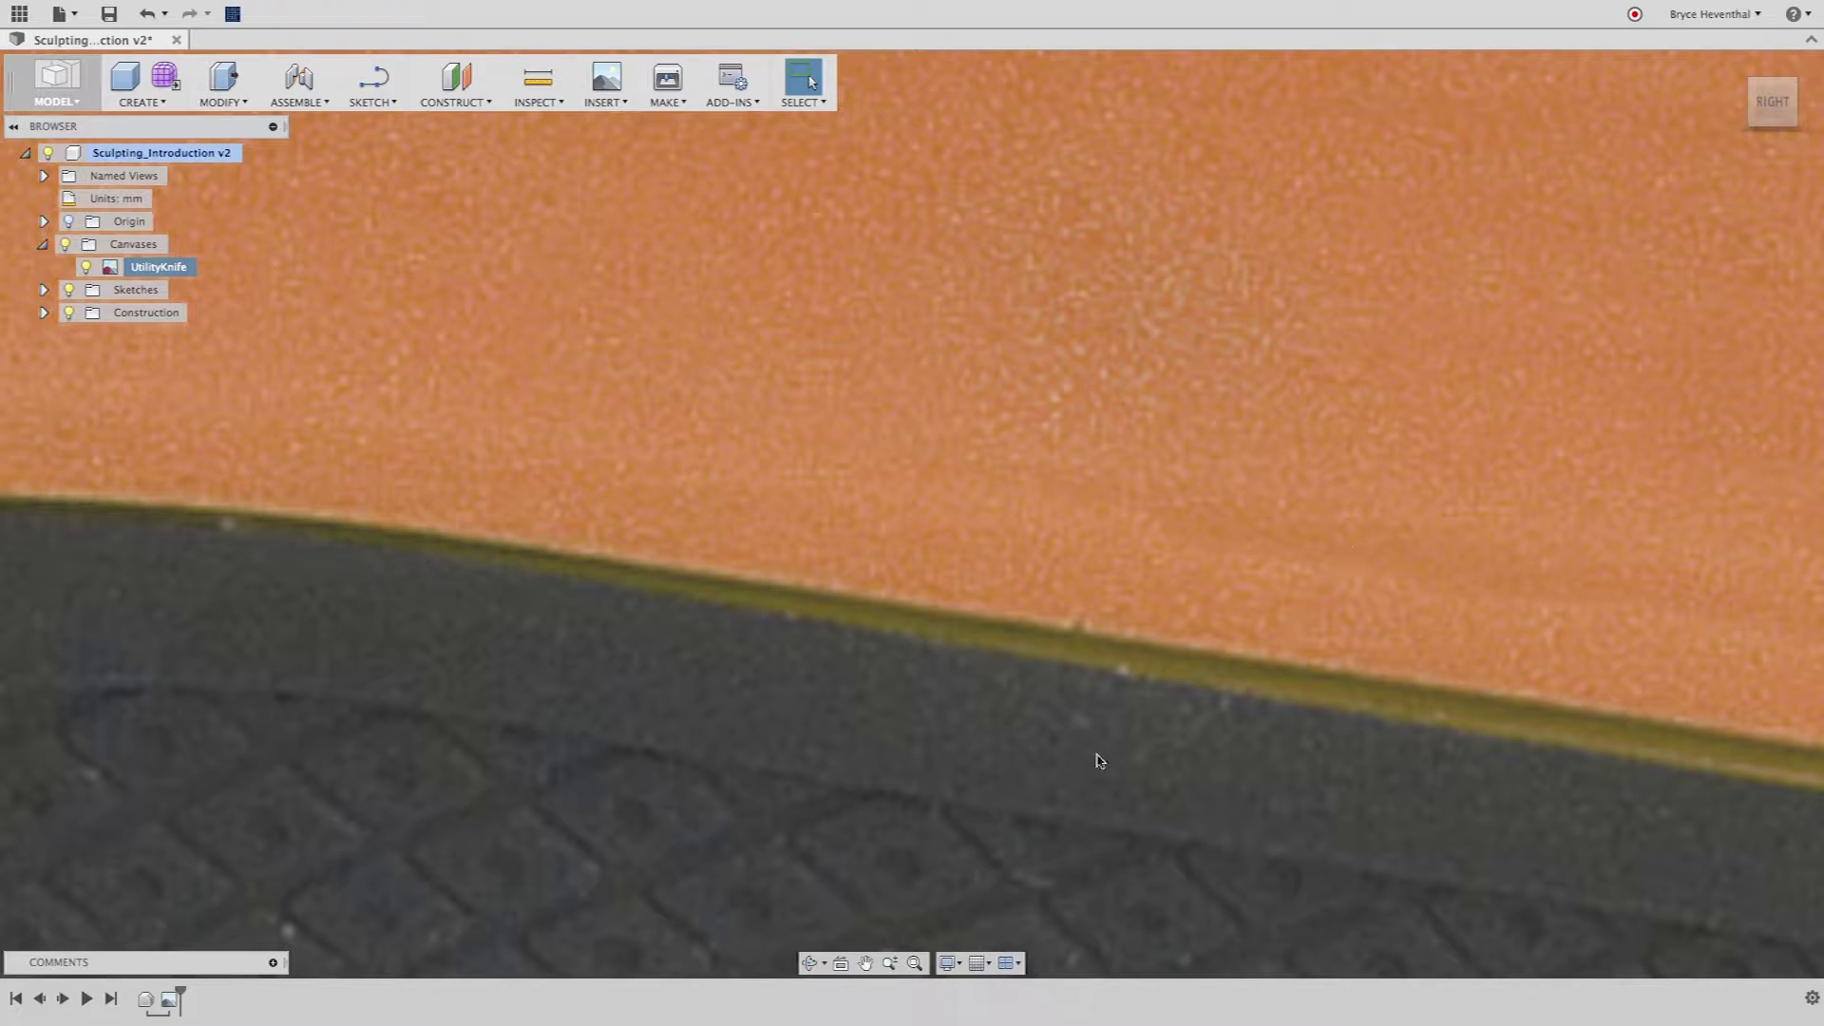
Create a form and draw a centred T-Spline box from the origin on the canvas plane, about 179 mm by 40 mm, around the knife
click(914, 964)
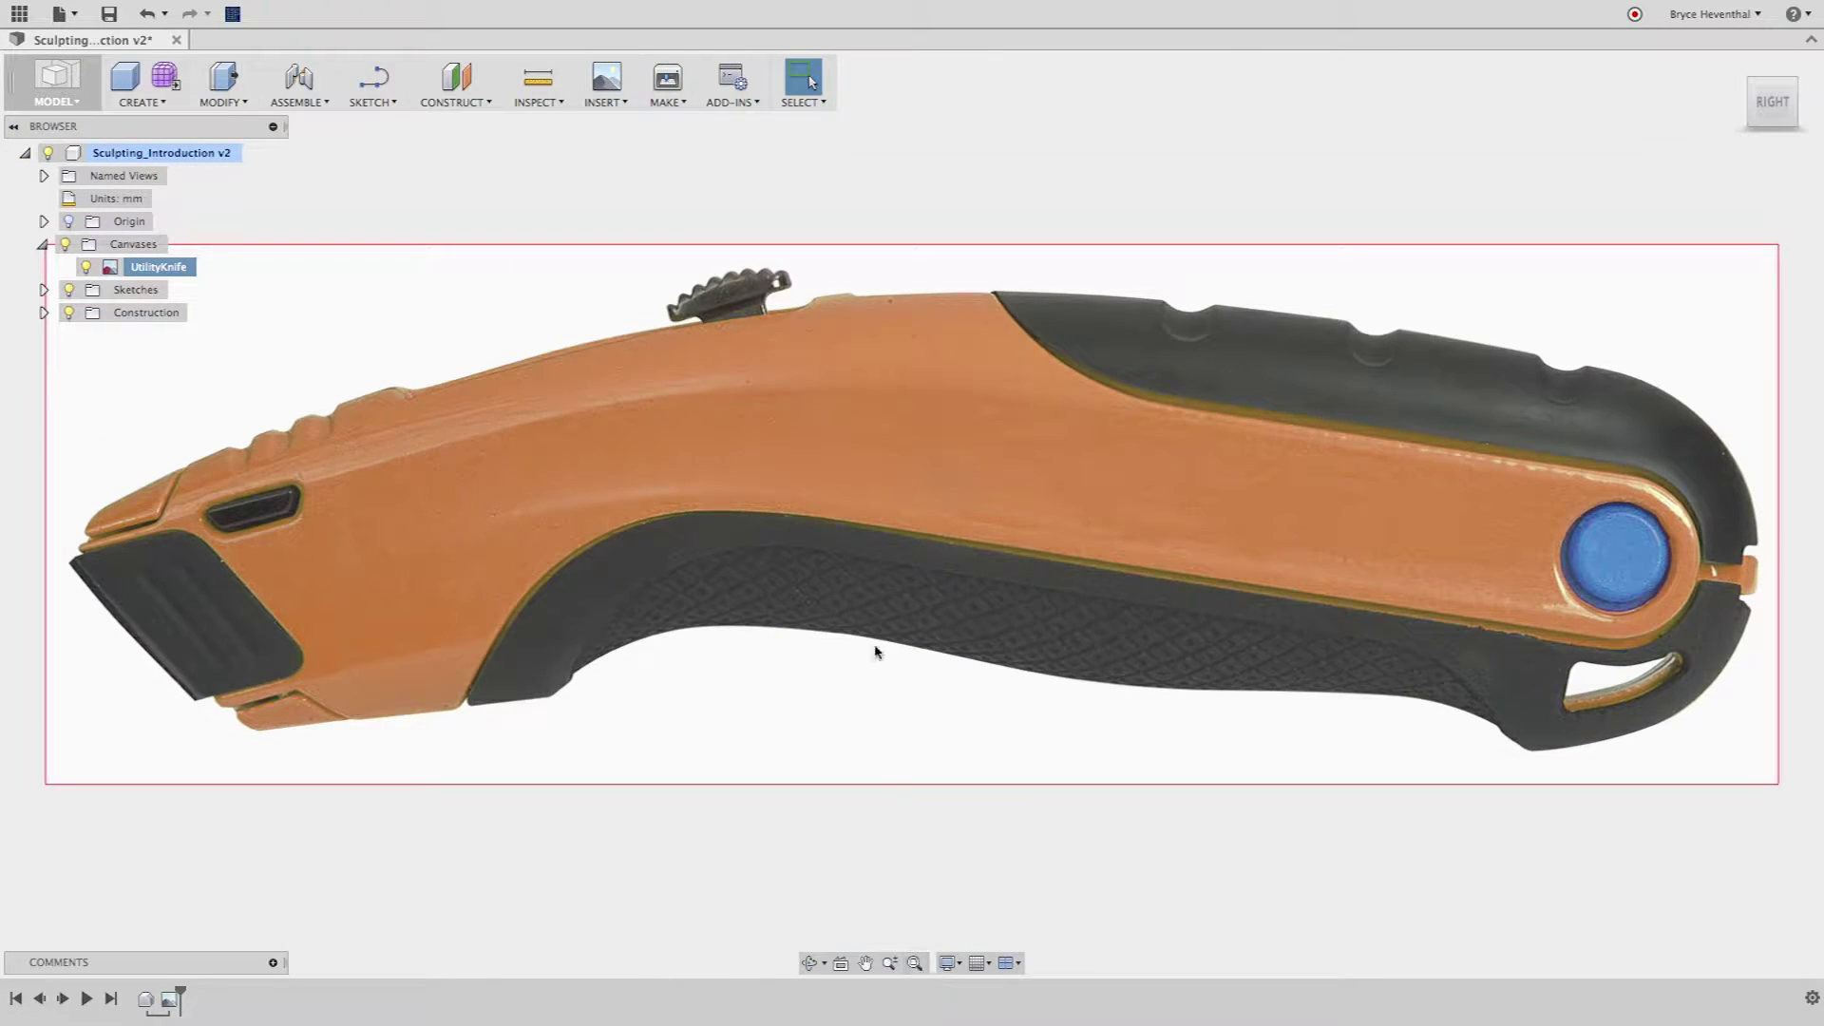
scroll(882, 540, down, 3)
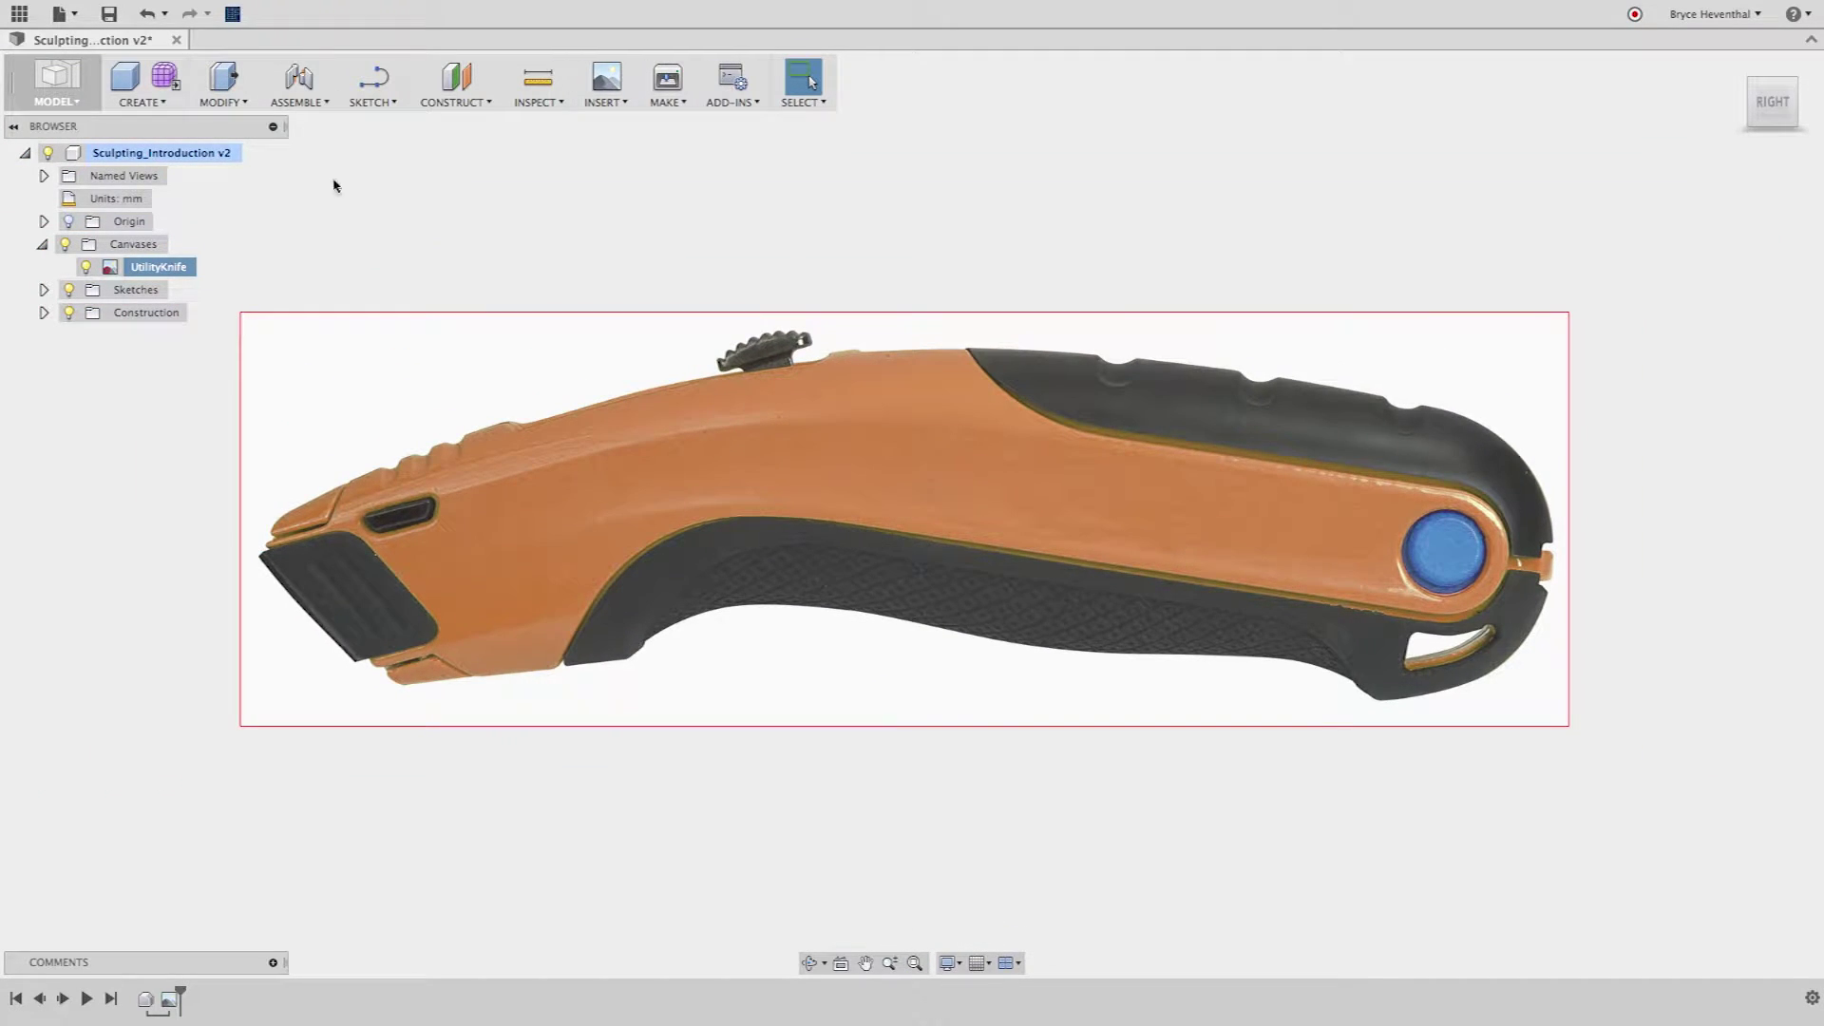
click(165, 77)
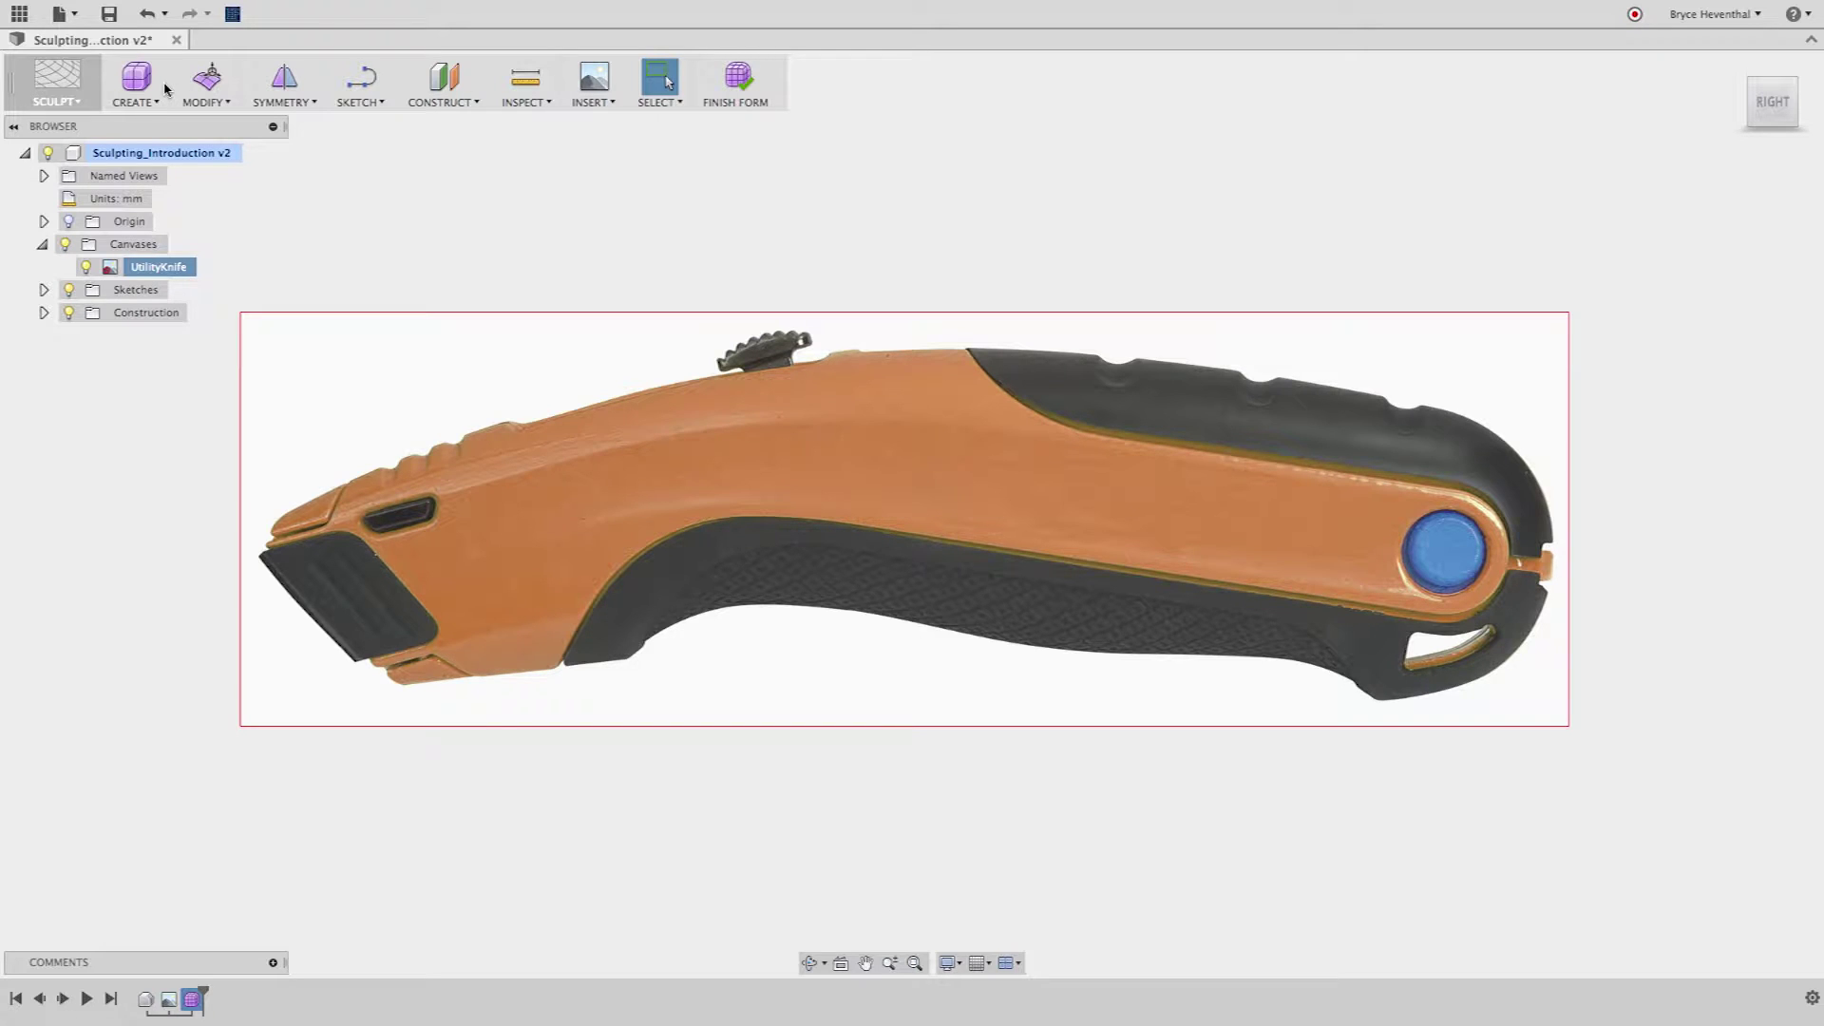
click(162, 102)
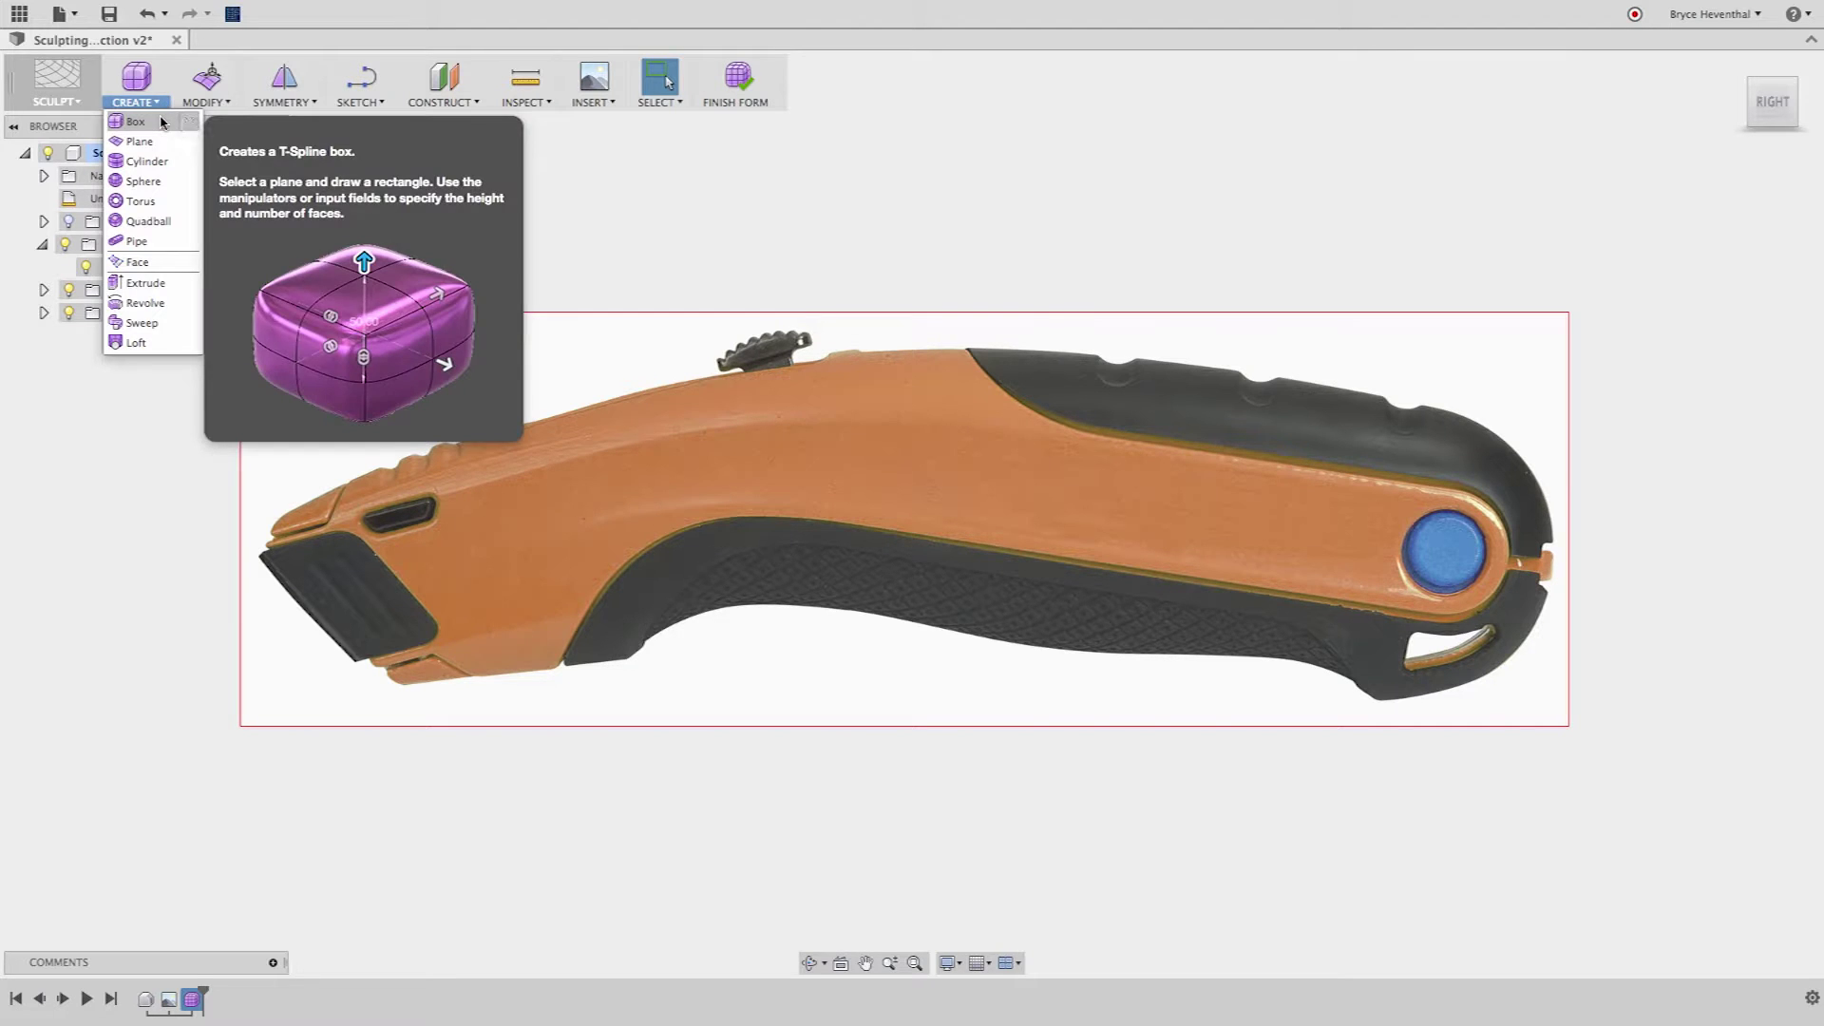
click(135, 121)
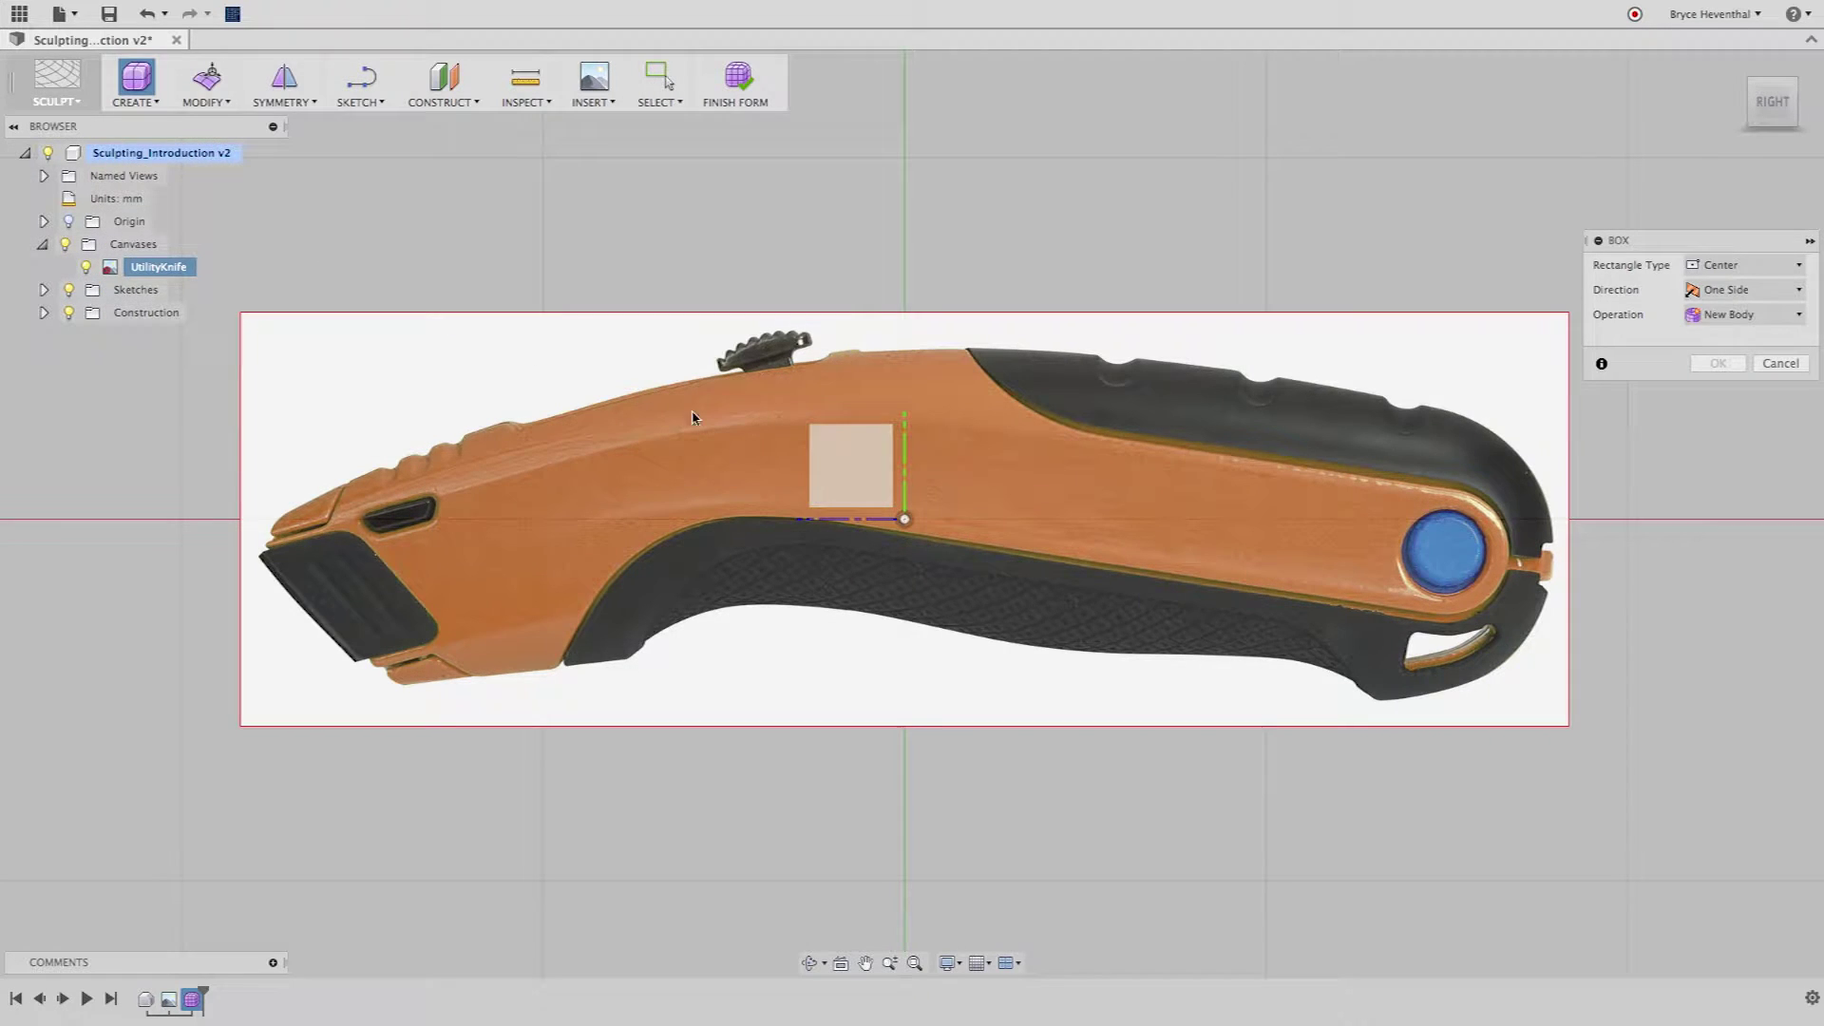
click(872, 470)
click(904, 520)
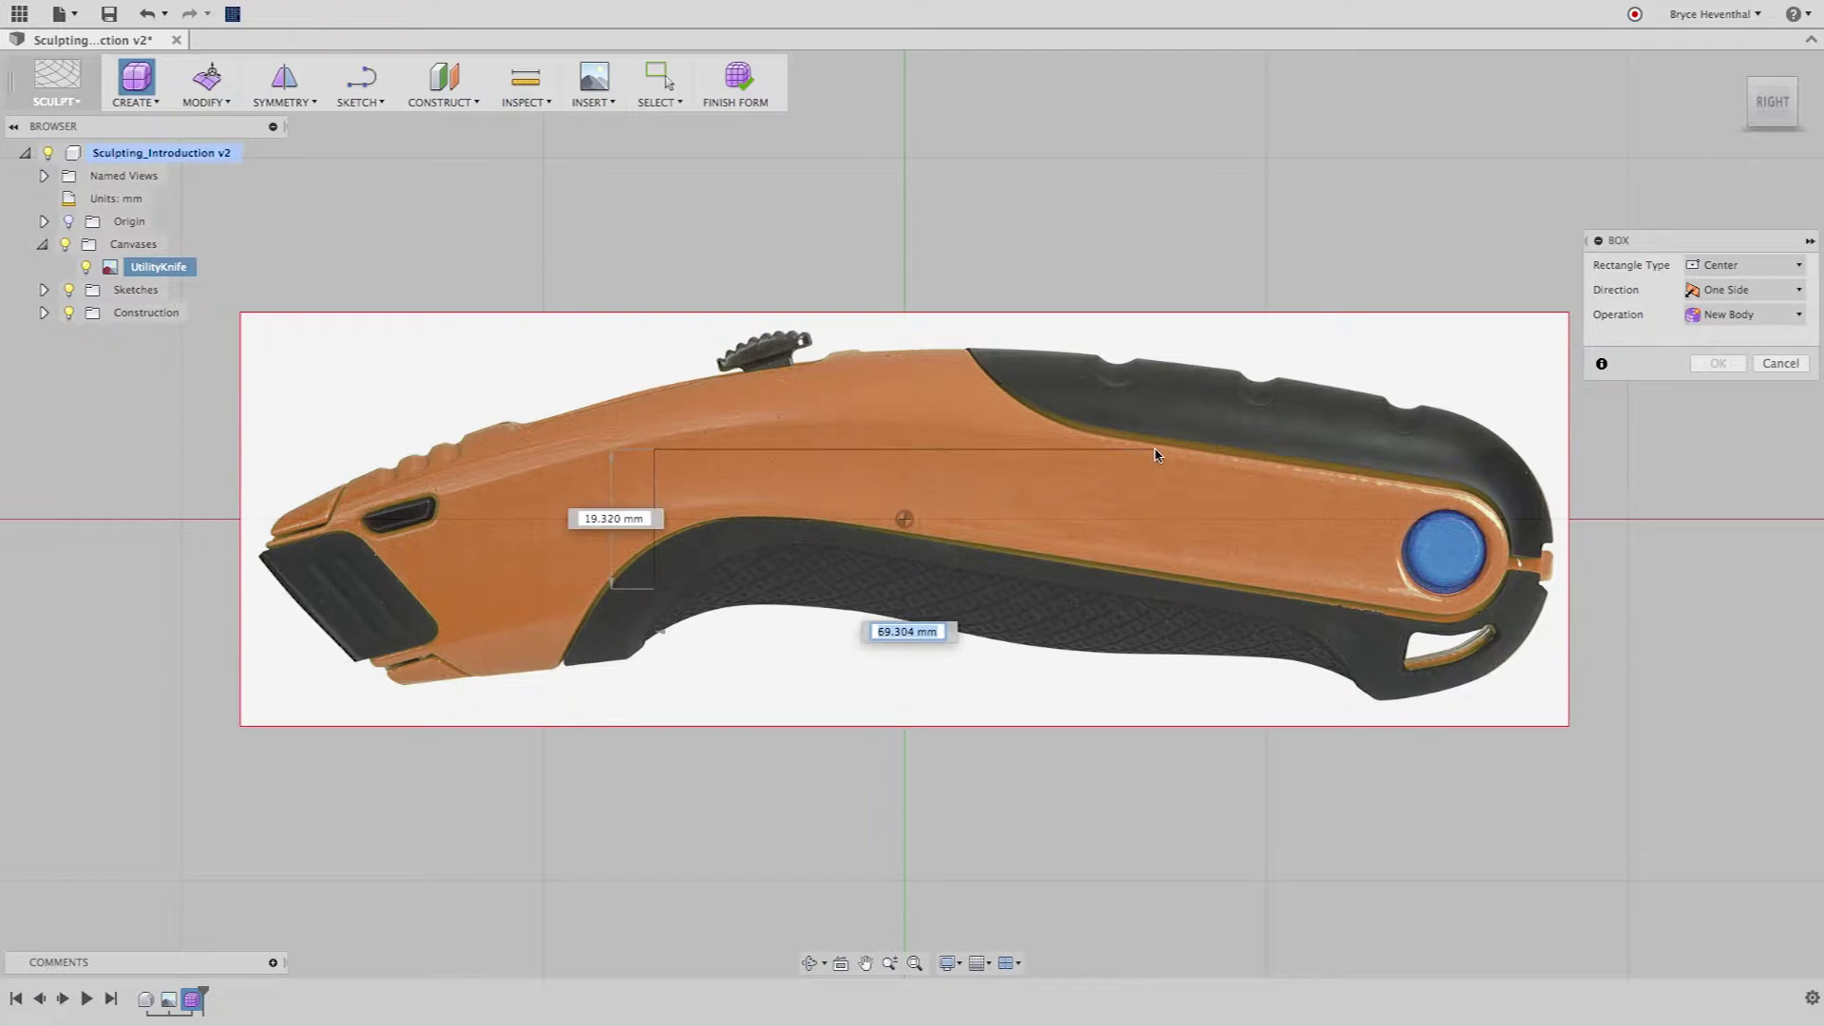
click(1552, 381)
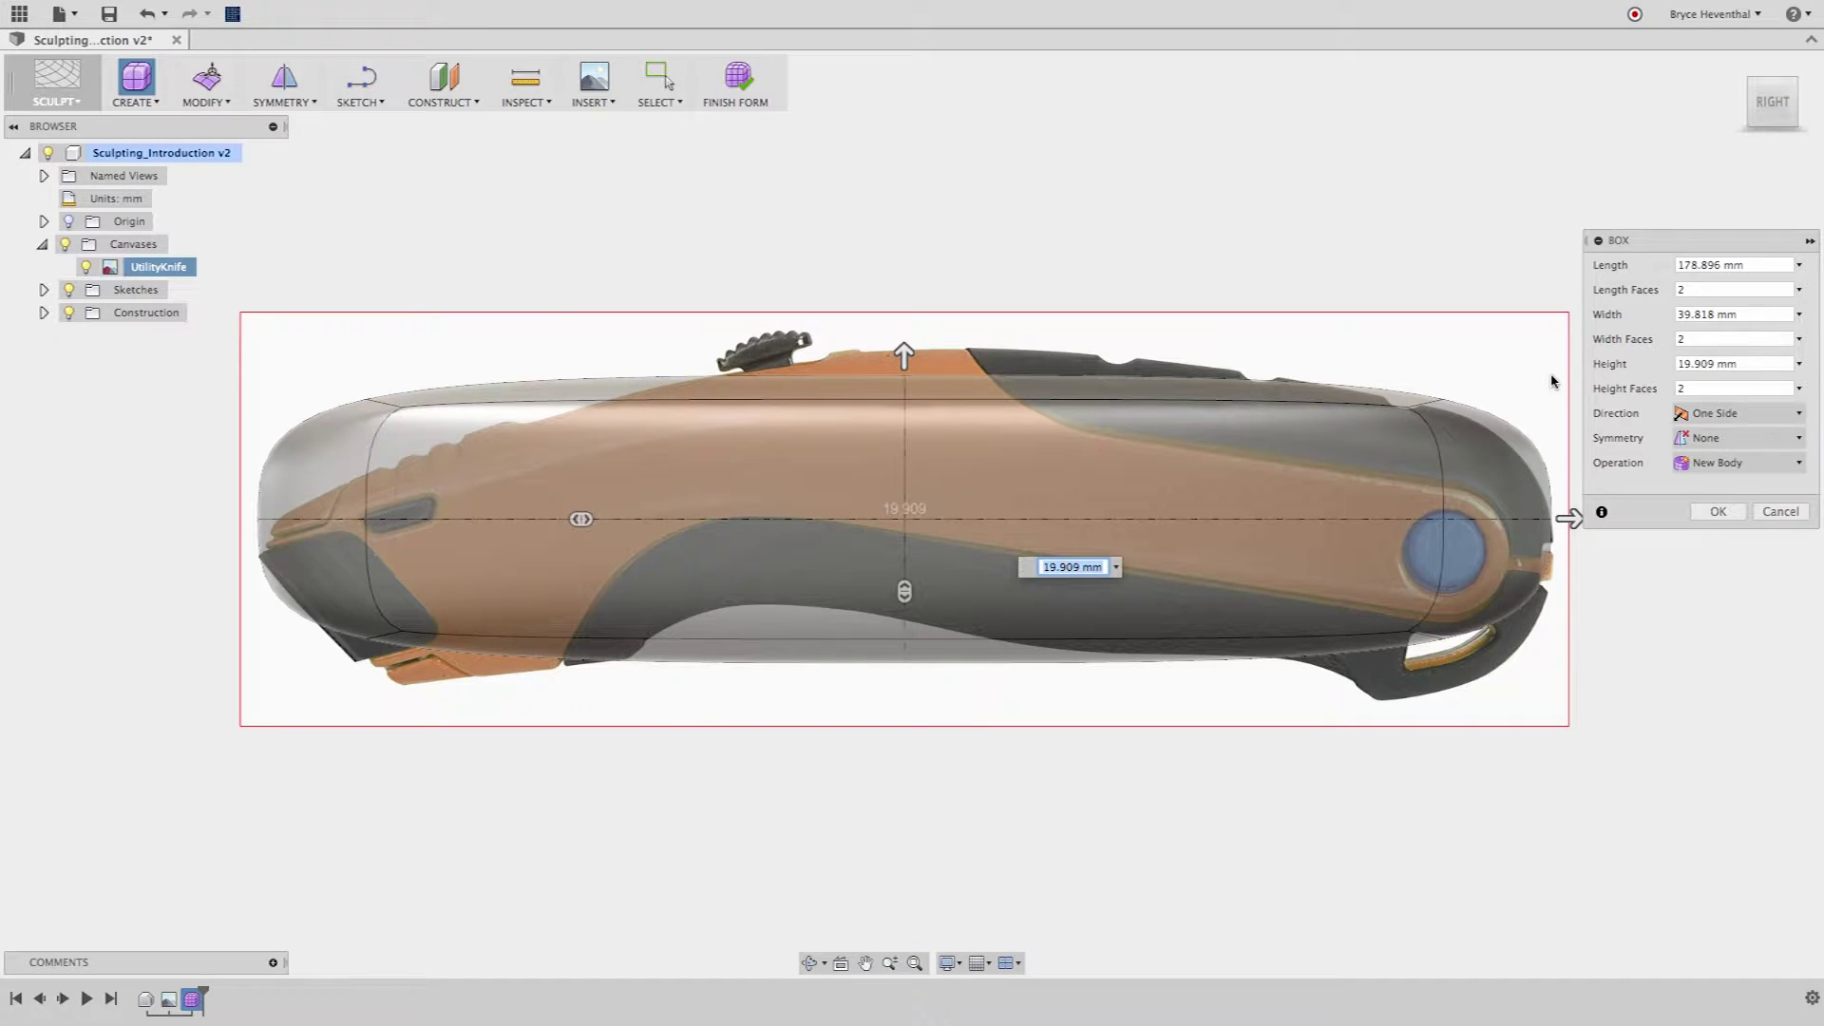
Set the T-Spline box to 175 mm length, 35 mm width and 25 mm height
shift+middle_drag(727, 272, 794, 401)
click(1772, 266)
text(175)
click(1763, 313)
text(35)
click(1739, 365)
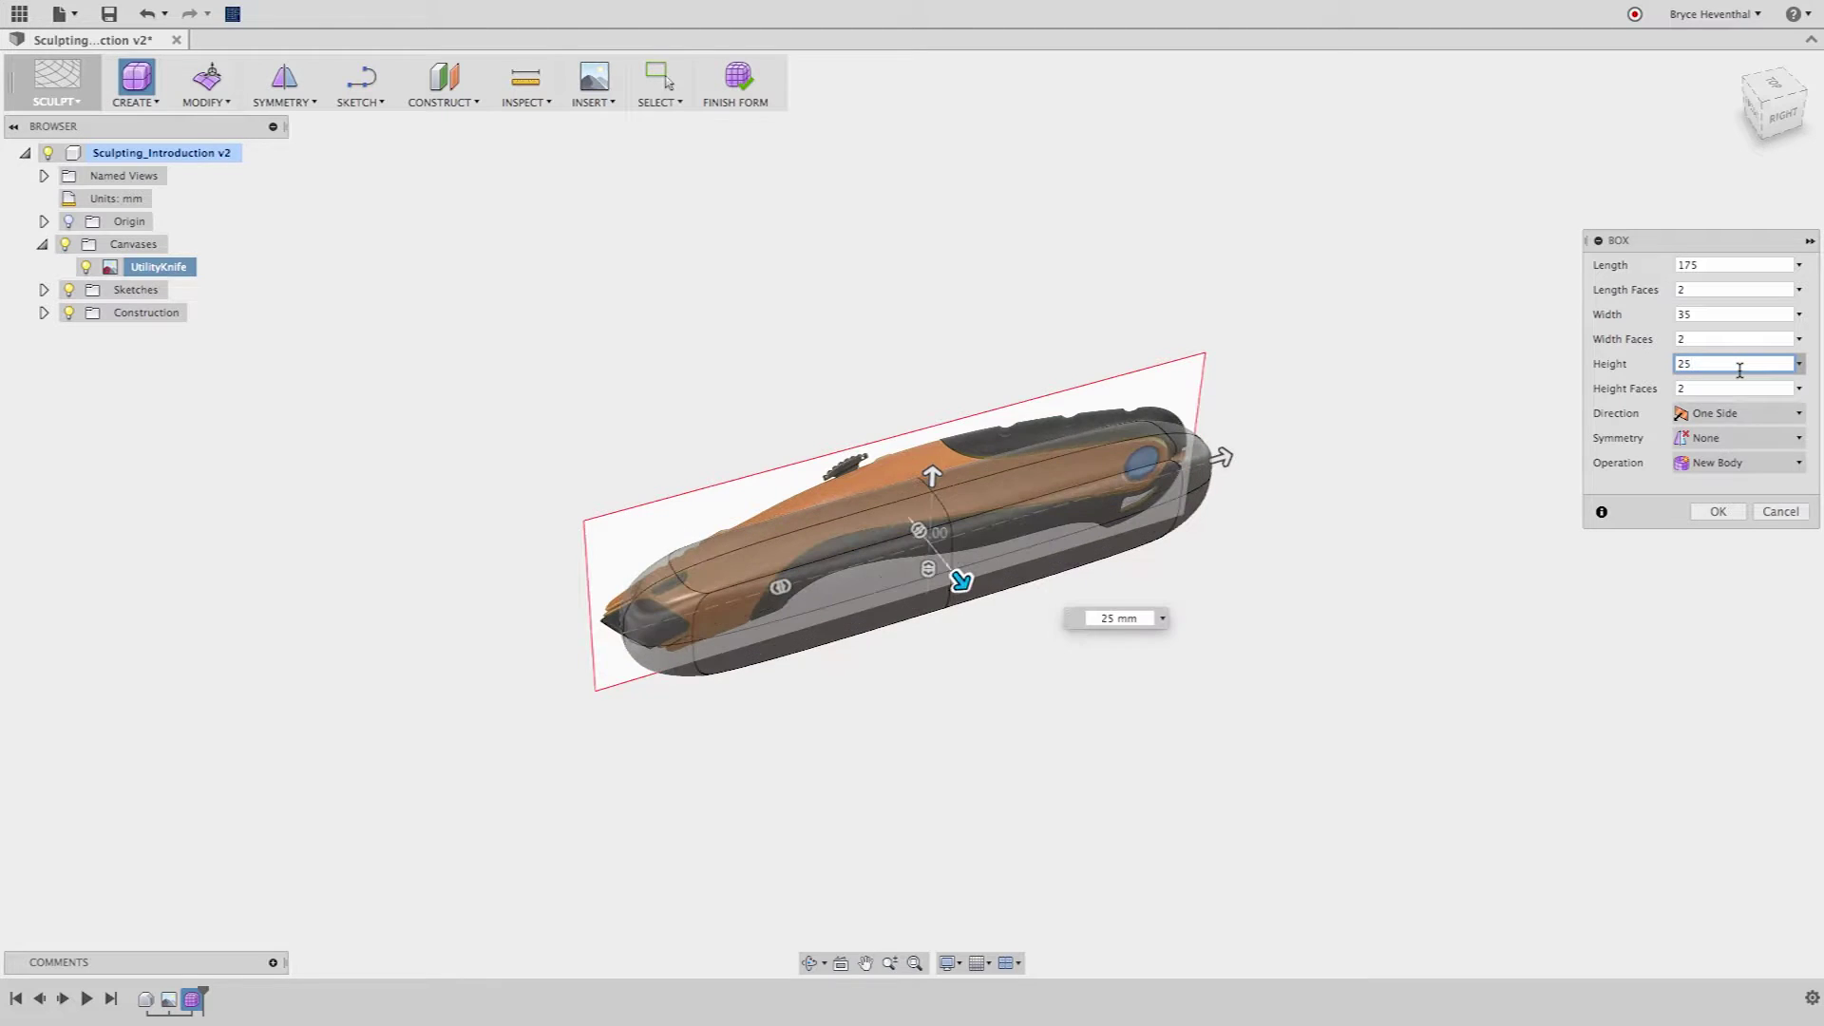
Give the box five length faces and a symmetric direction about the canvas plane, and finish creating it
shift+middle_drag(1460, 403, 1400, 350)
scroll(866, 618, up, 3)
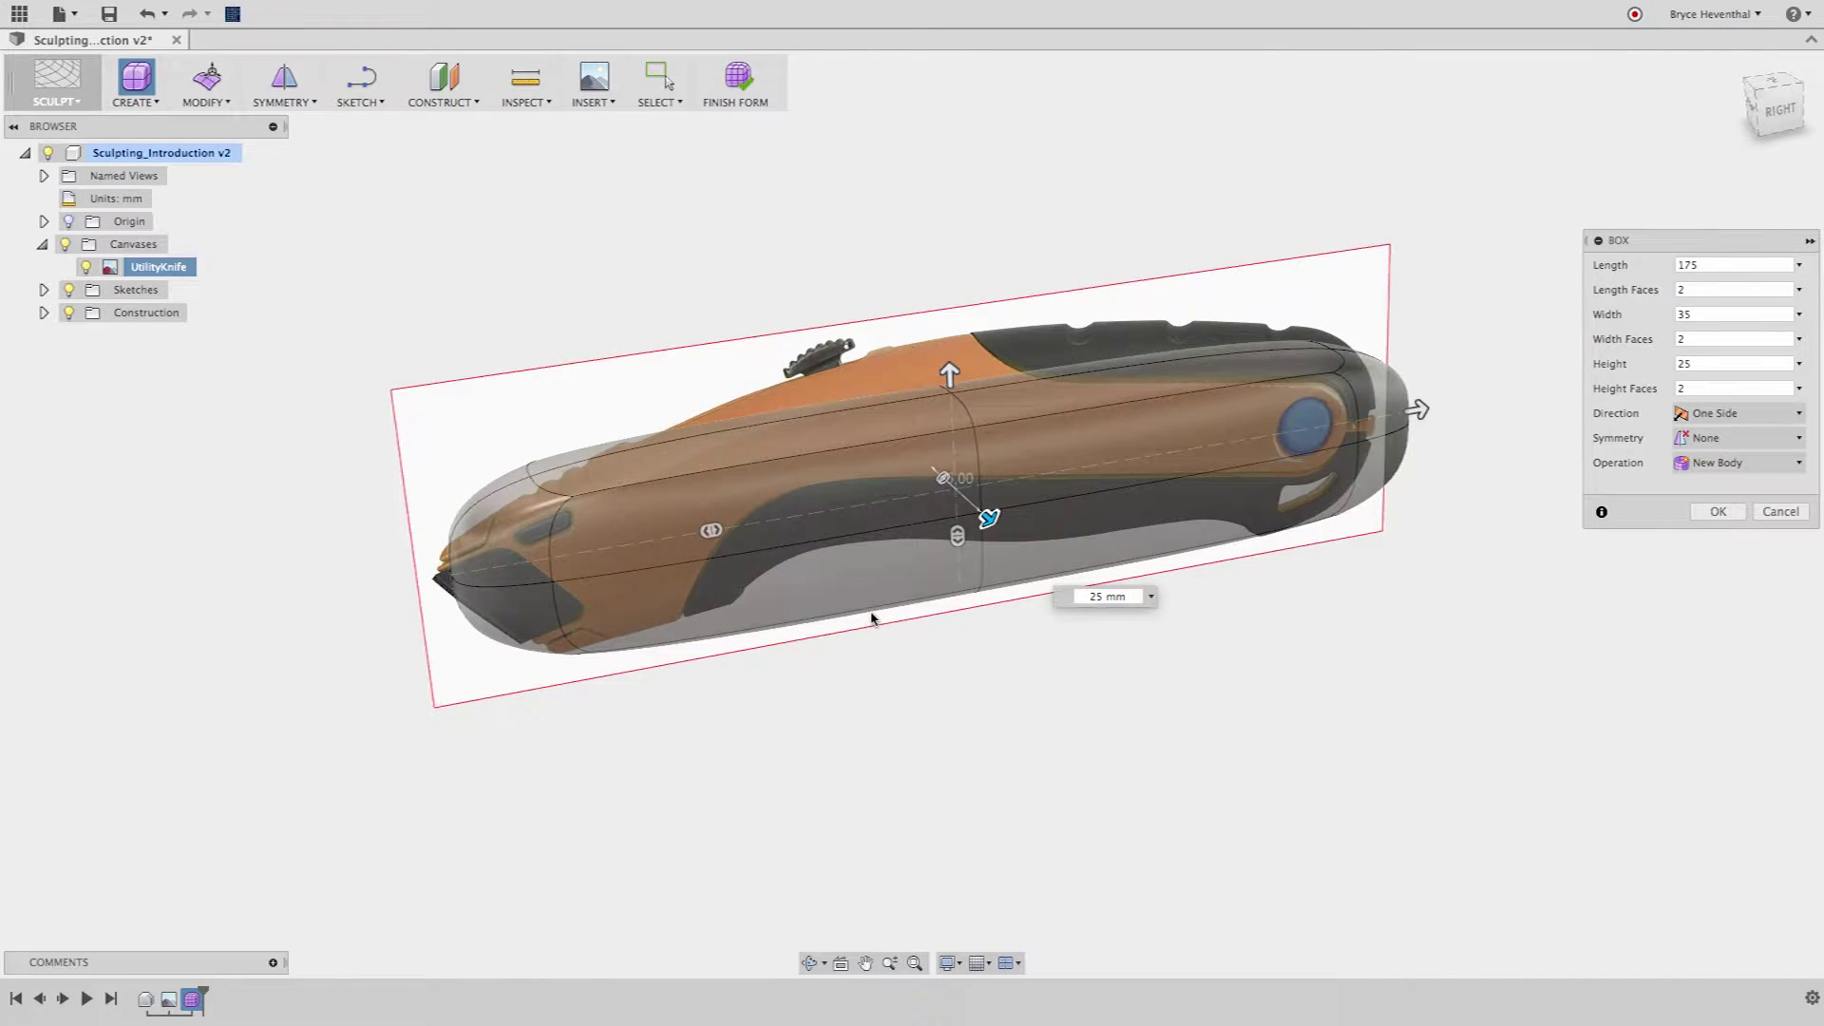
drag(712, 529, 807, 528)
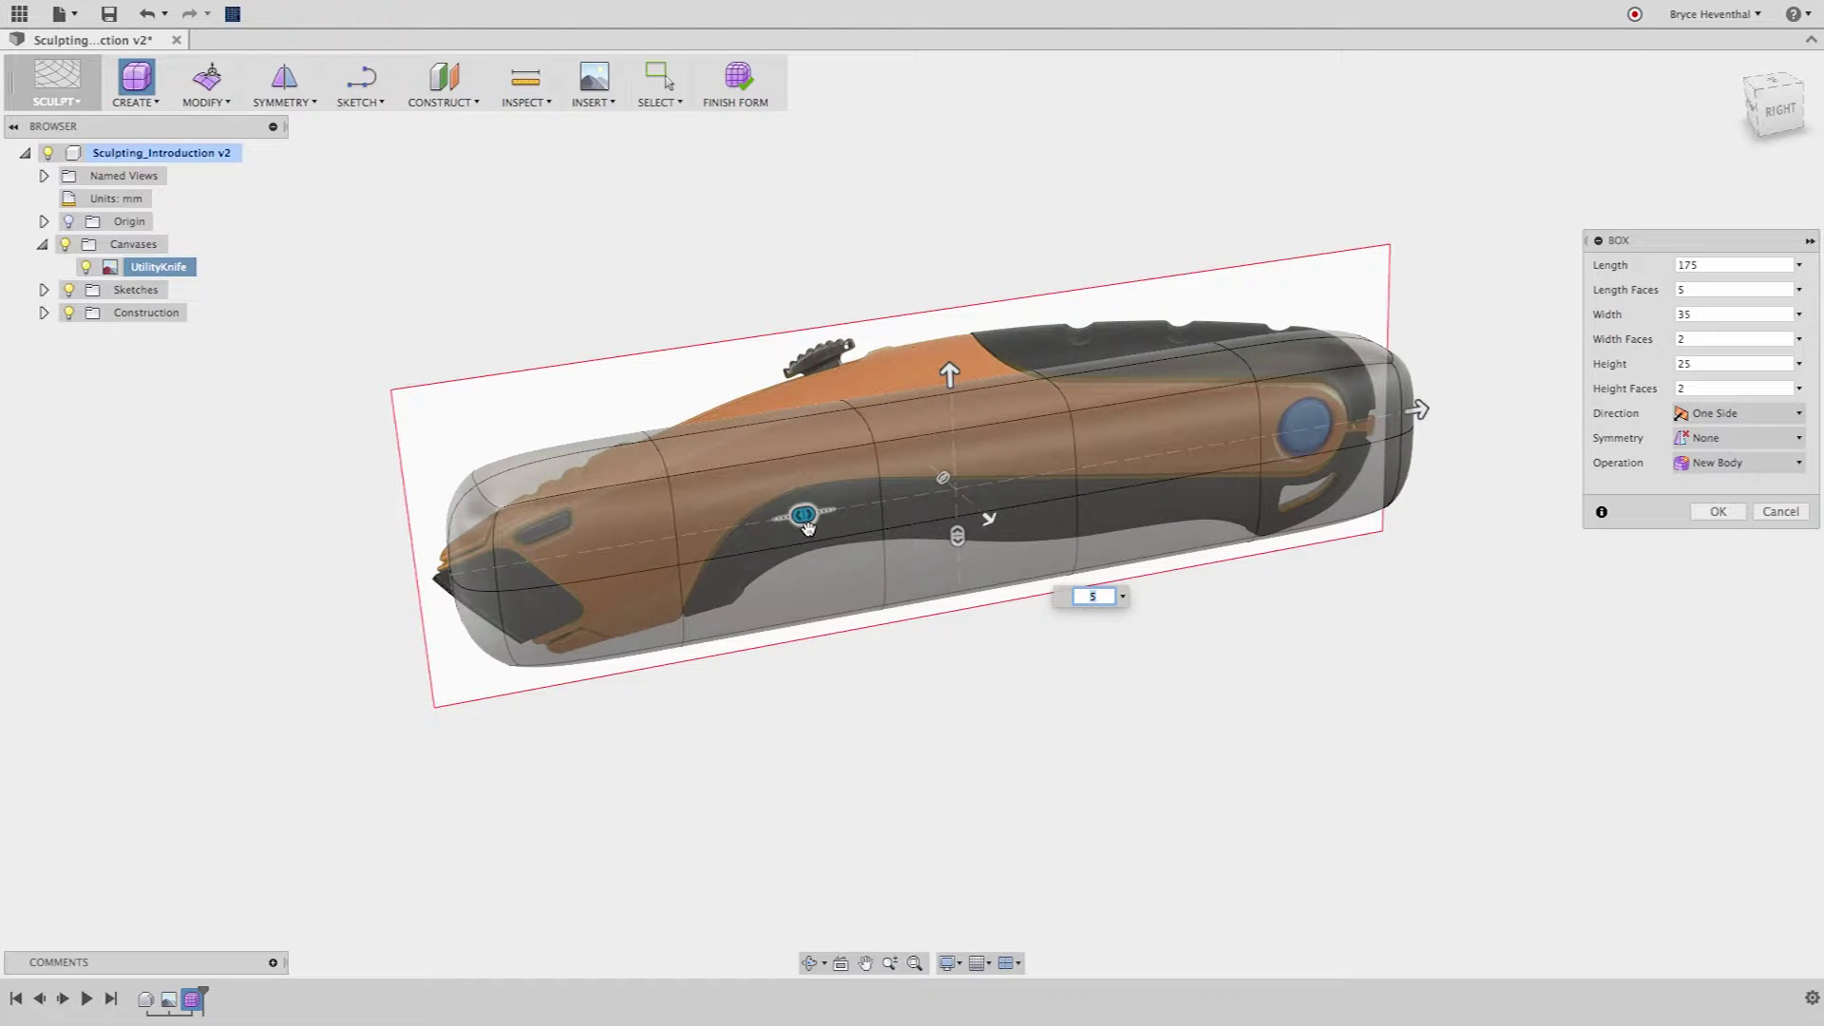
shift+middle_drag(807, 527, 904, 633)
click(1715, 412)
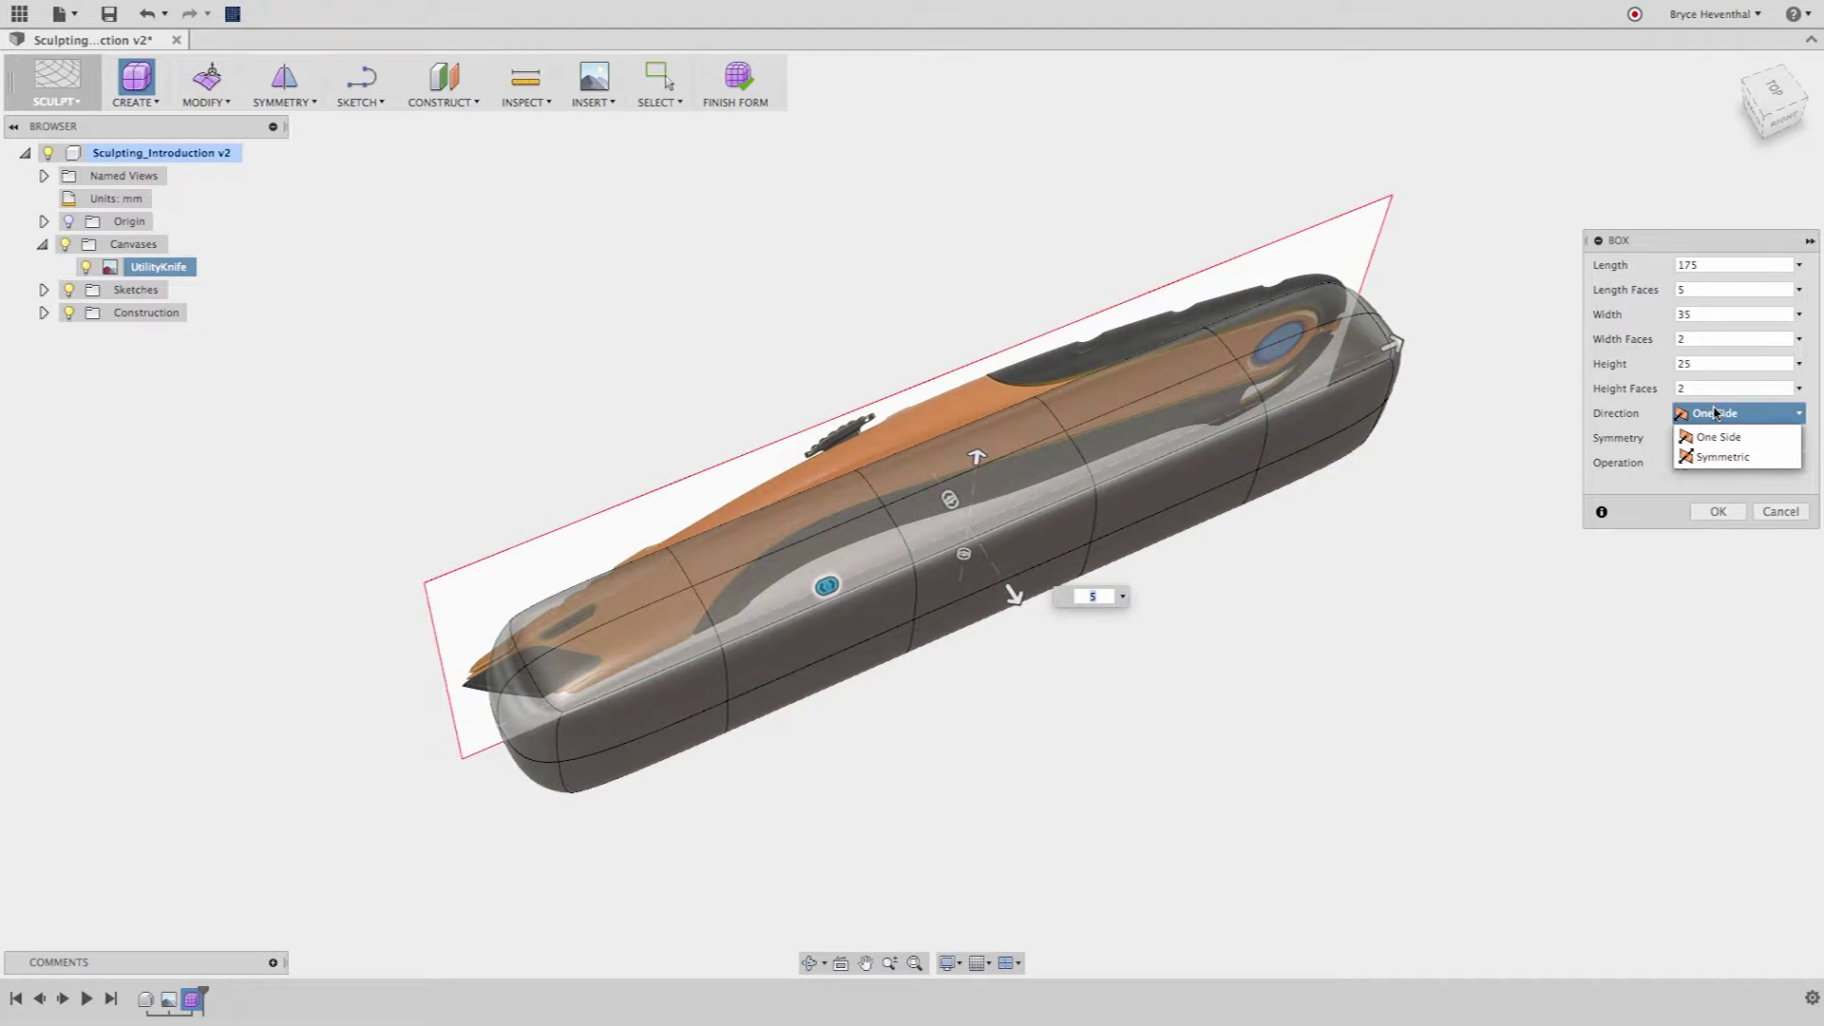
click(1714, 457)
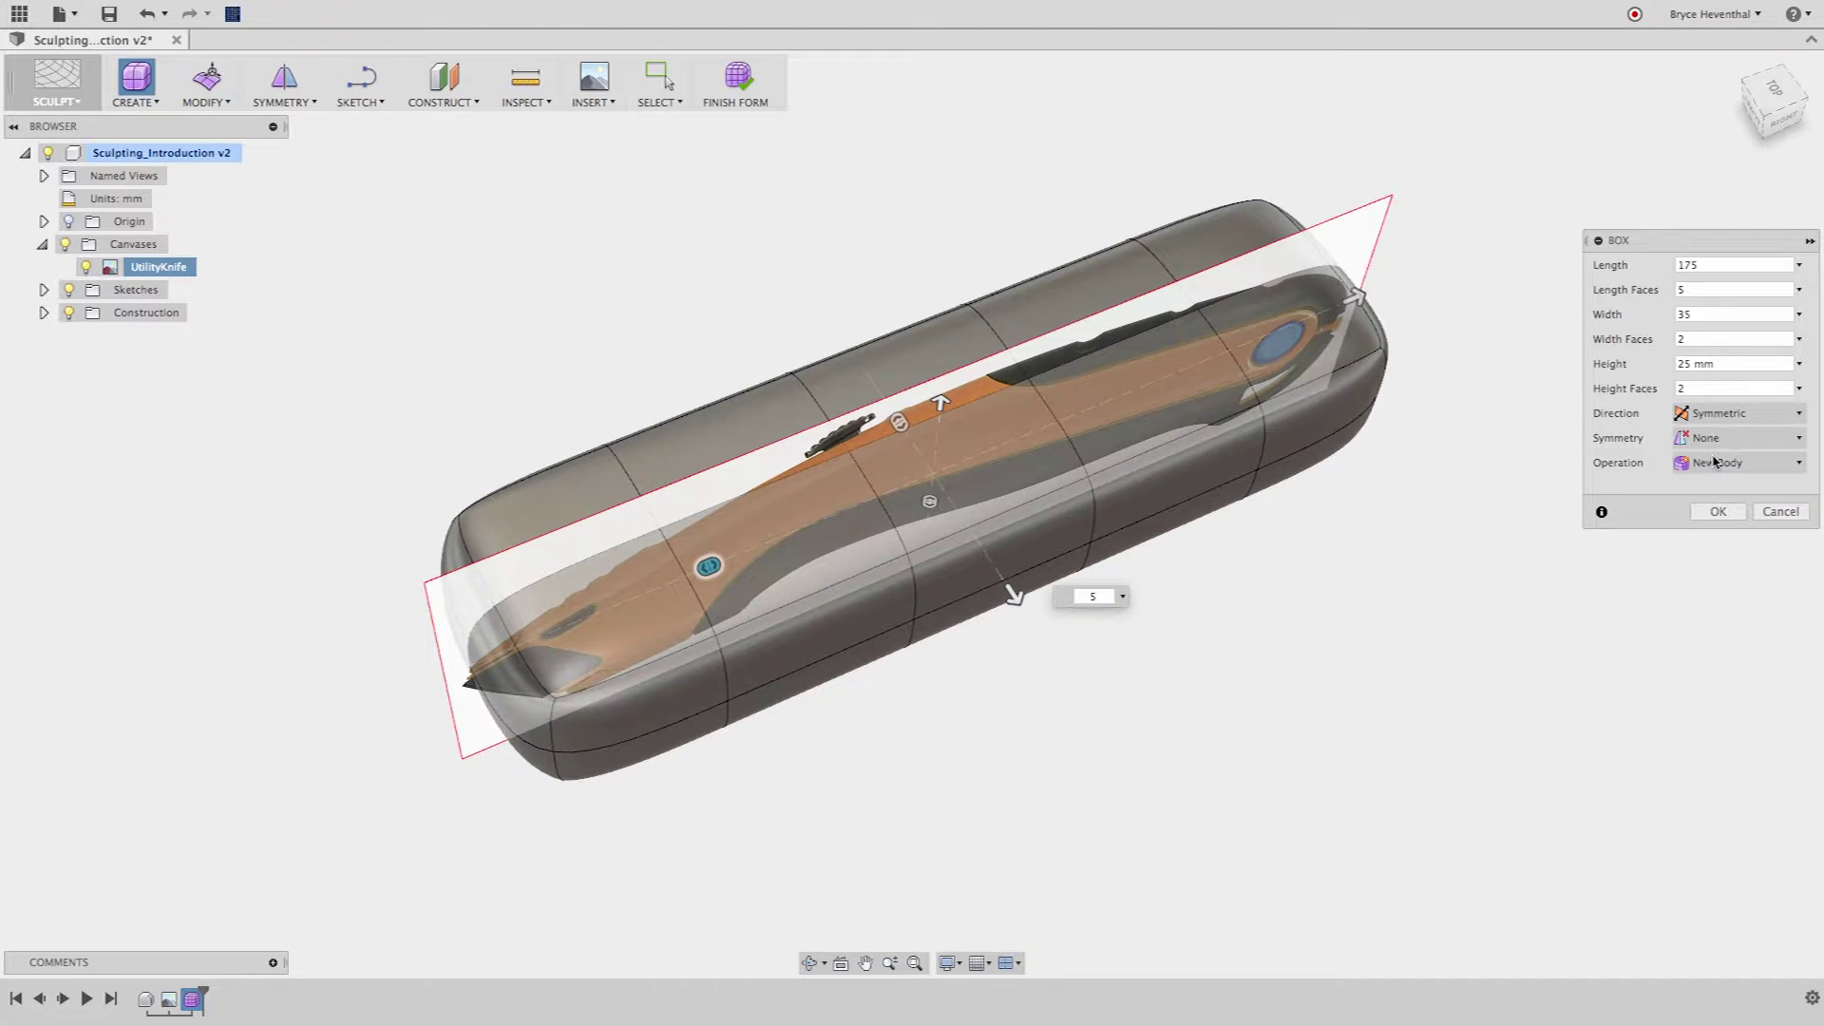
click(1717, 512)
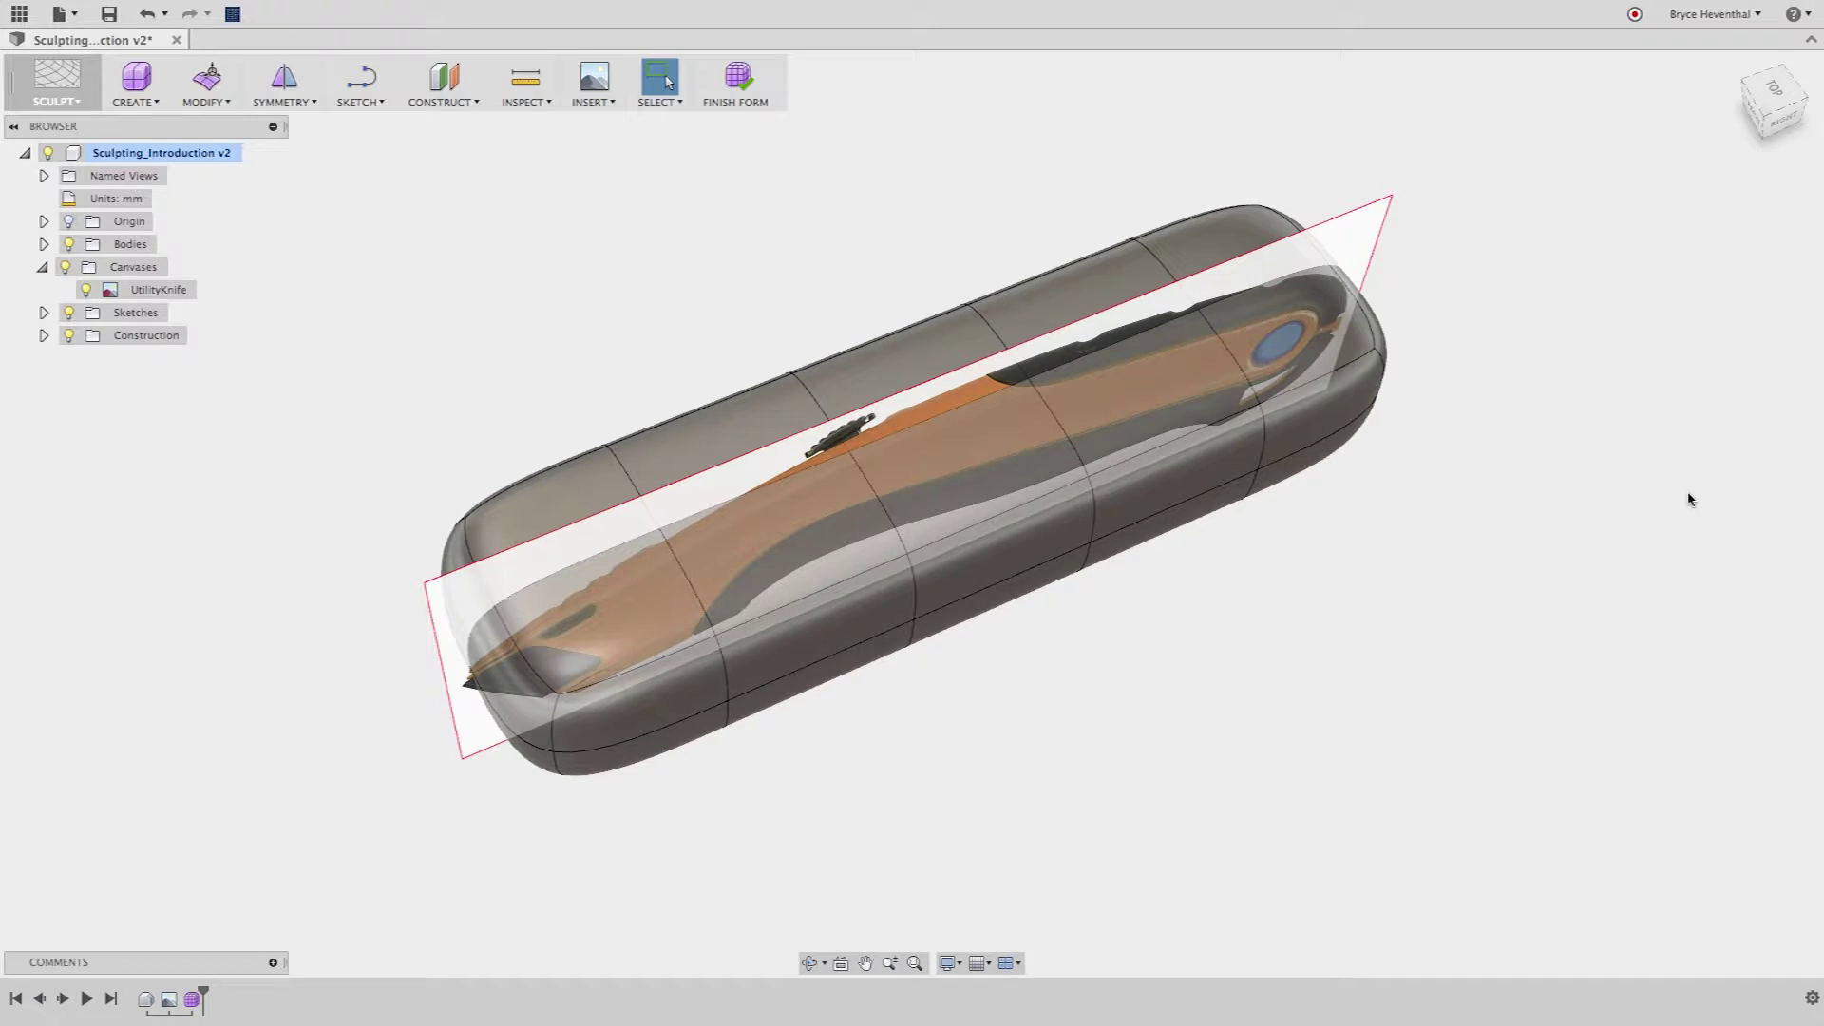
Add internal mirror symmetry to the form using the two middle upper faces on either side of the canvas plane
click(291, 88)
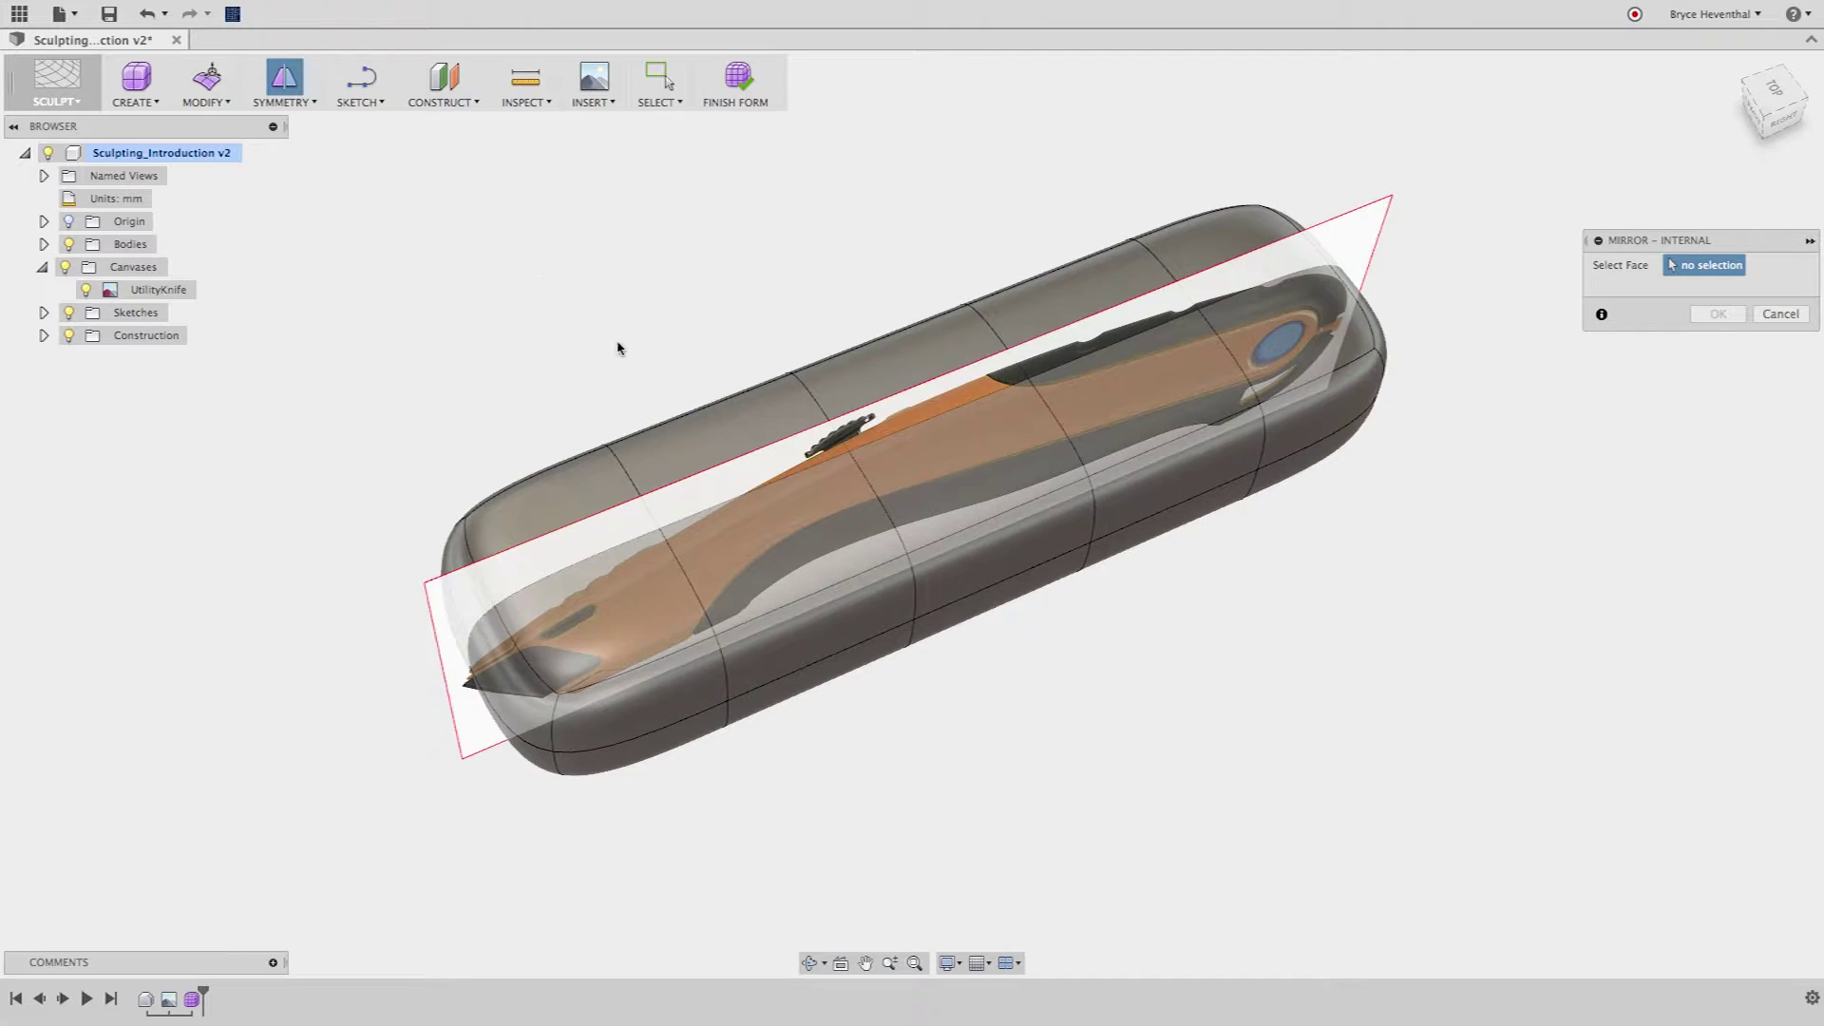
click(853, 374)
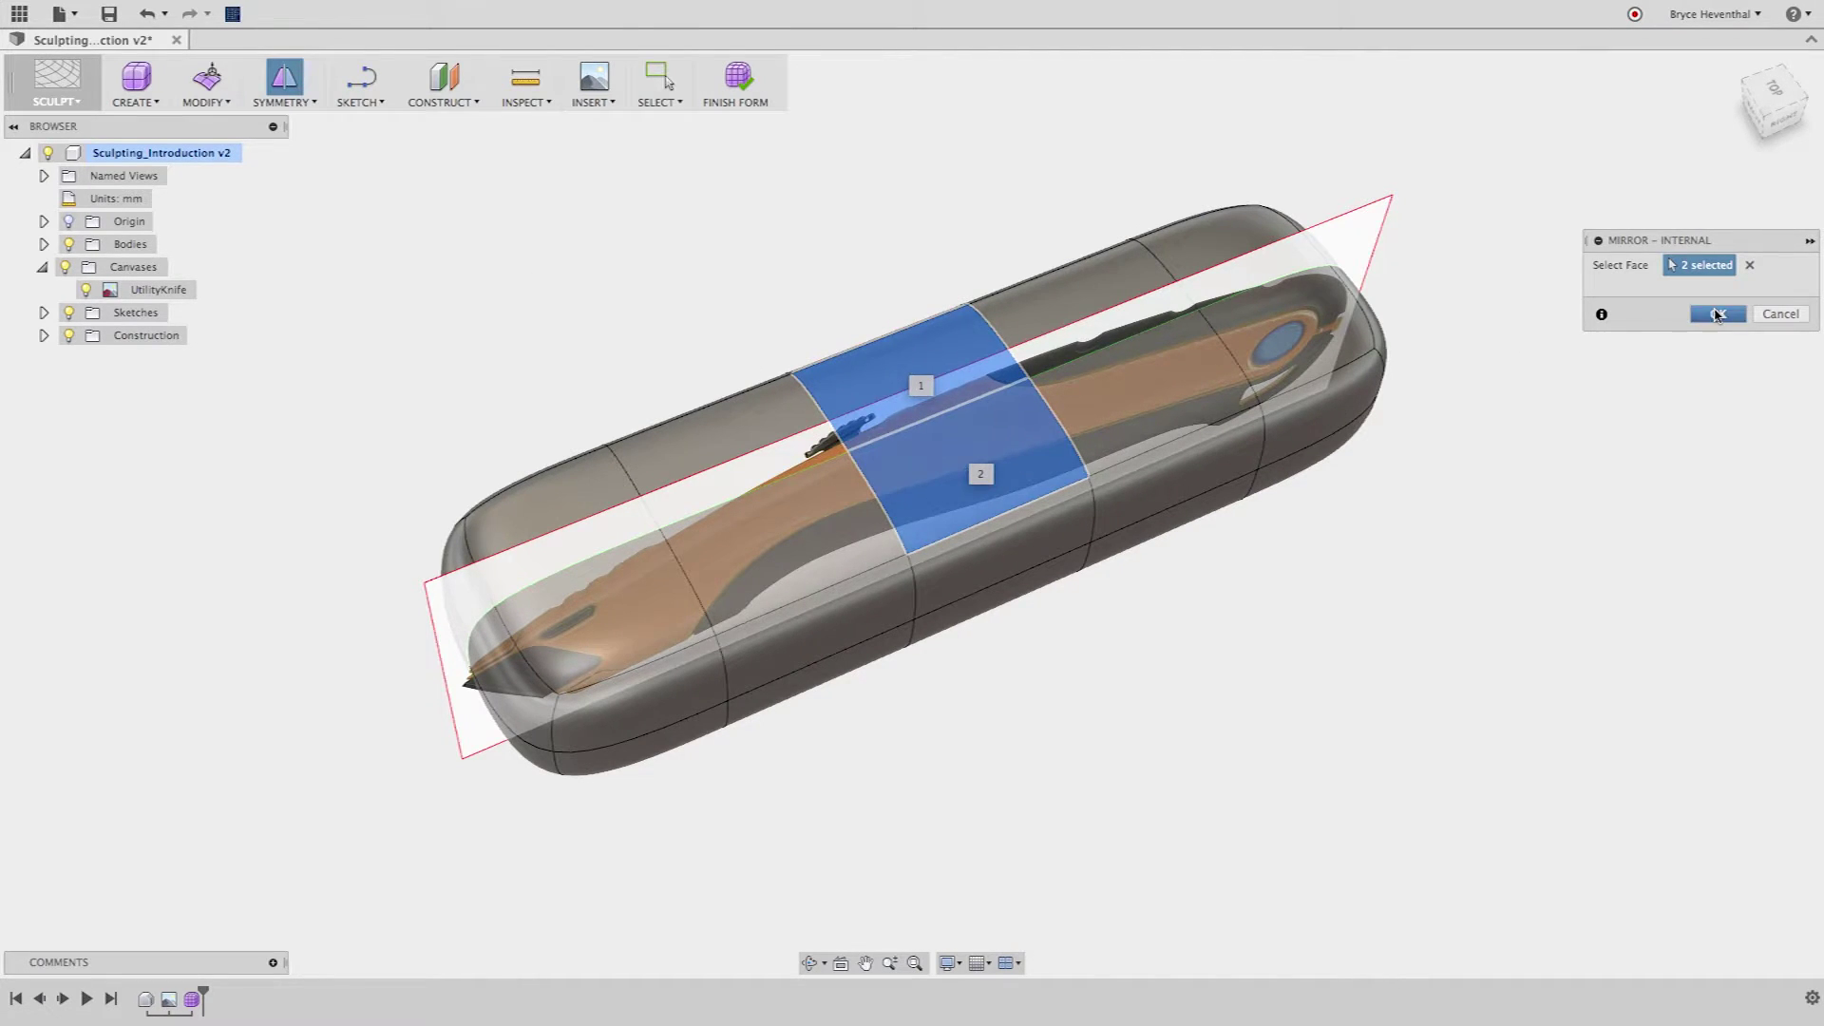
click(1717, 315)
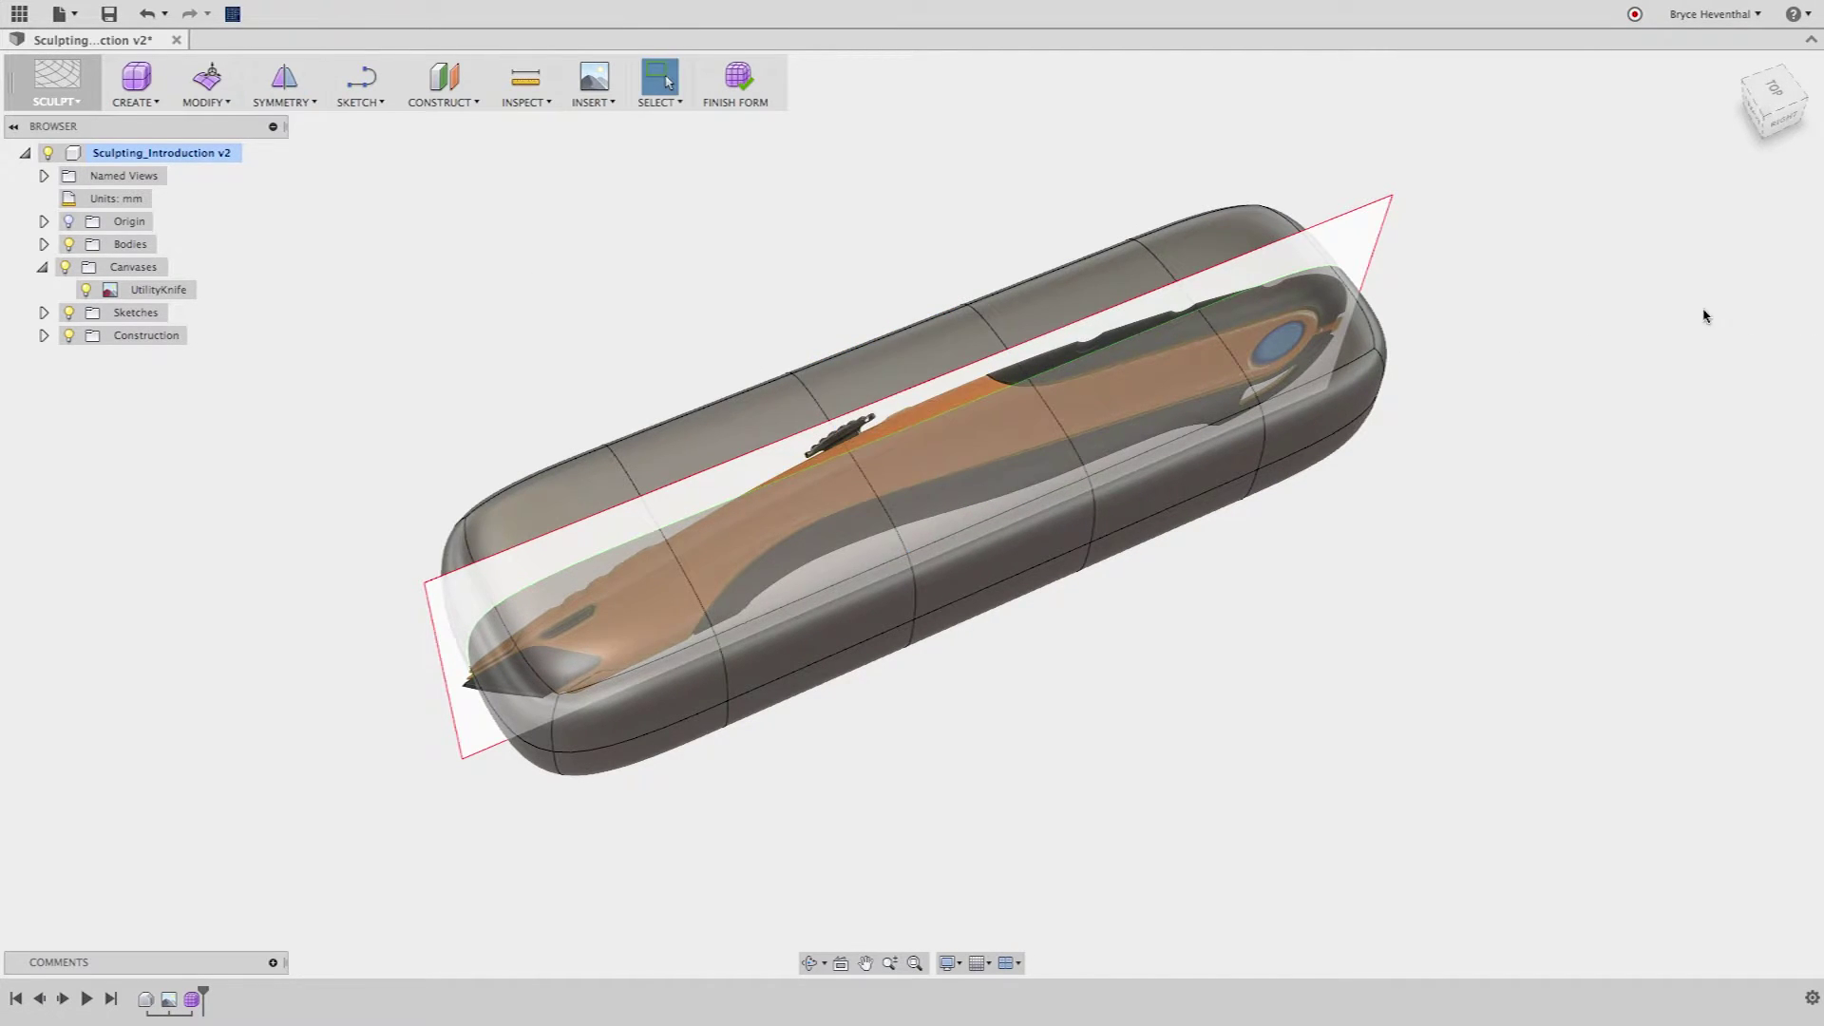
In the right-side view, raise the handle form's middle section and rotate it about -6.7 degrees to follow the canvas
click(85, 290)
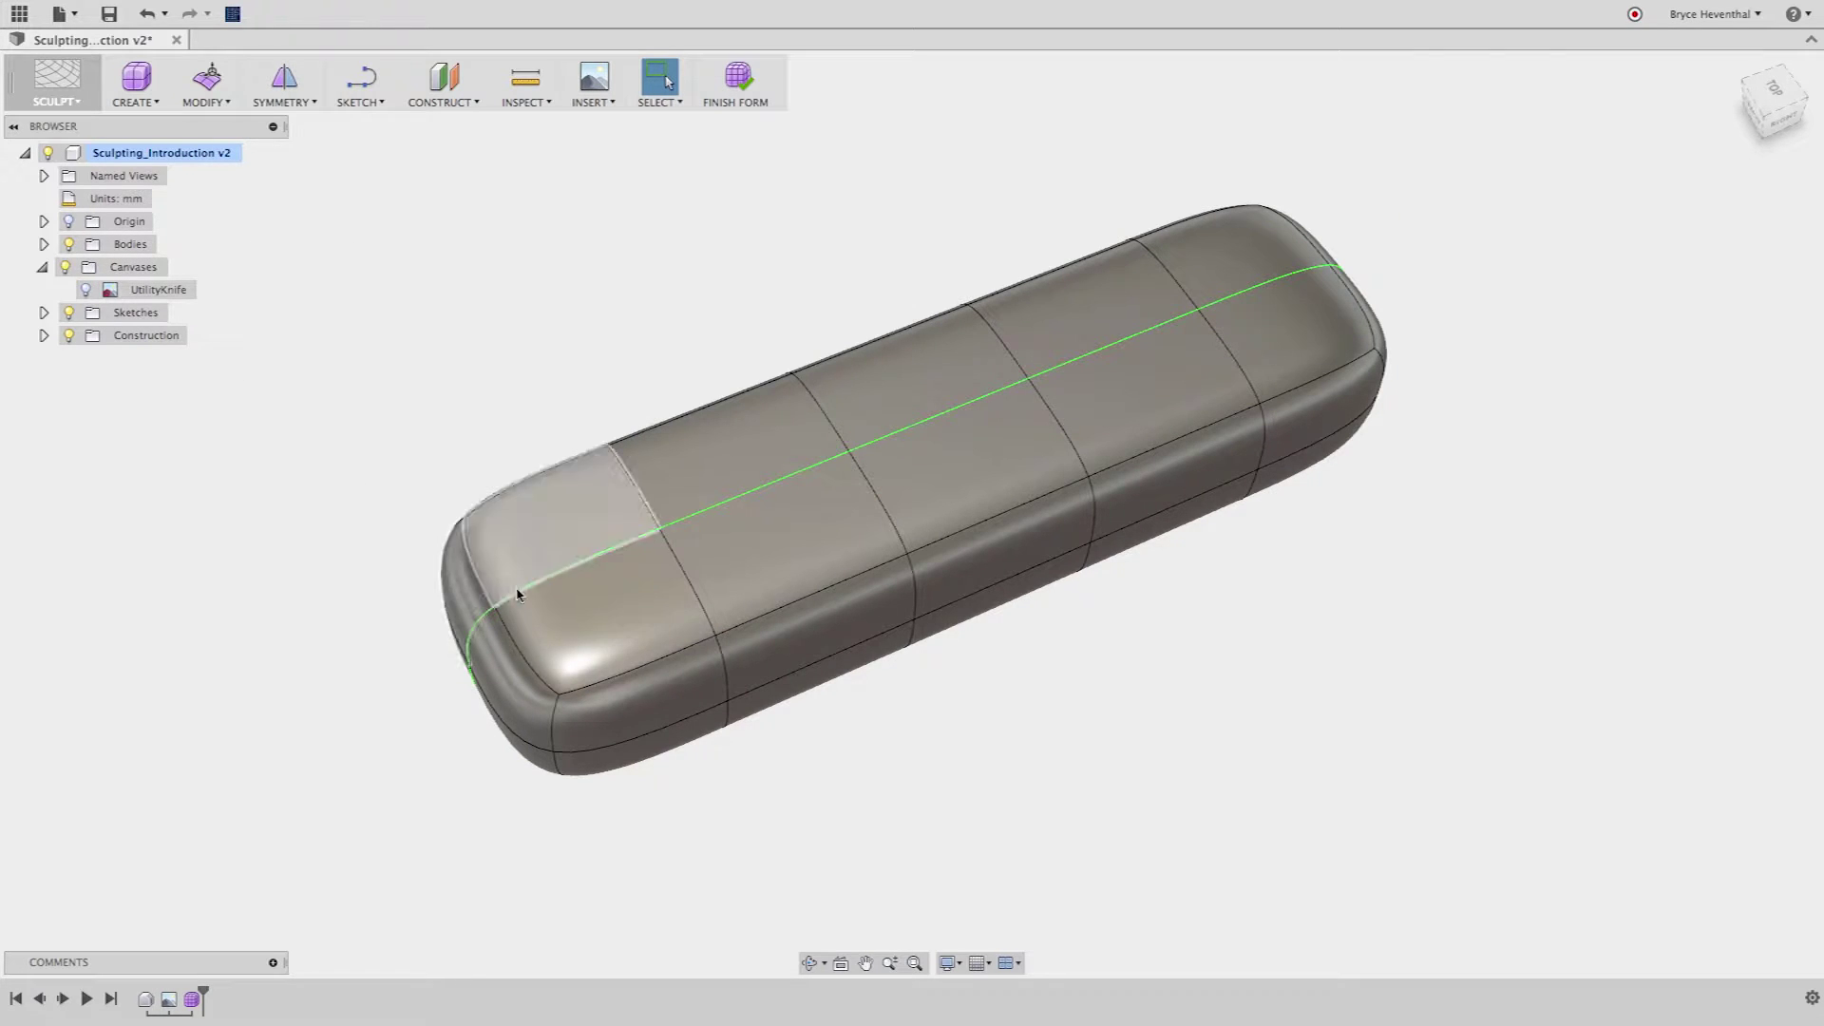
click(85, 289)
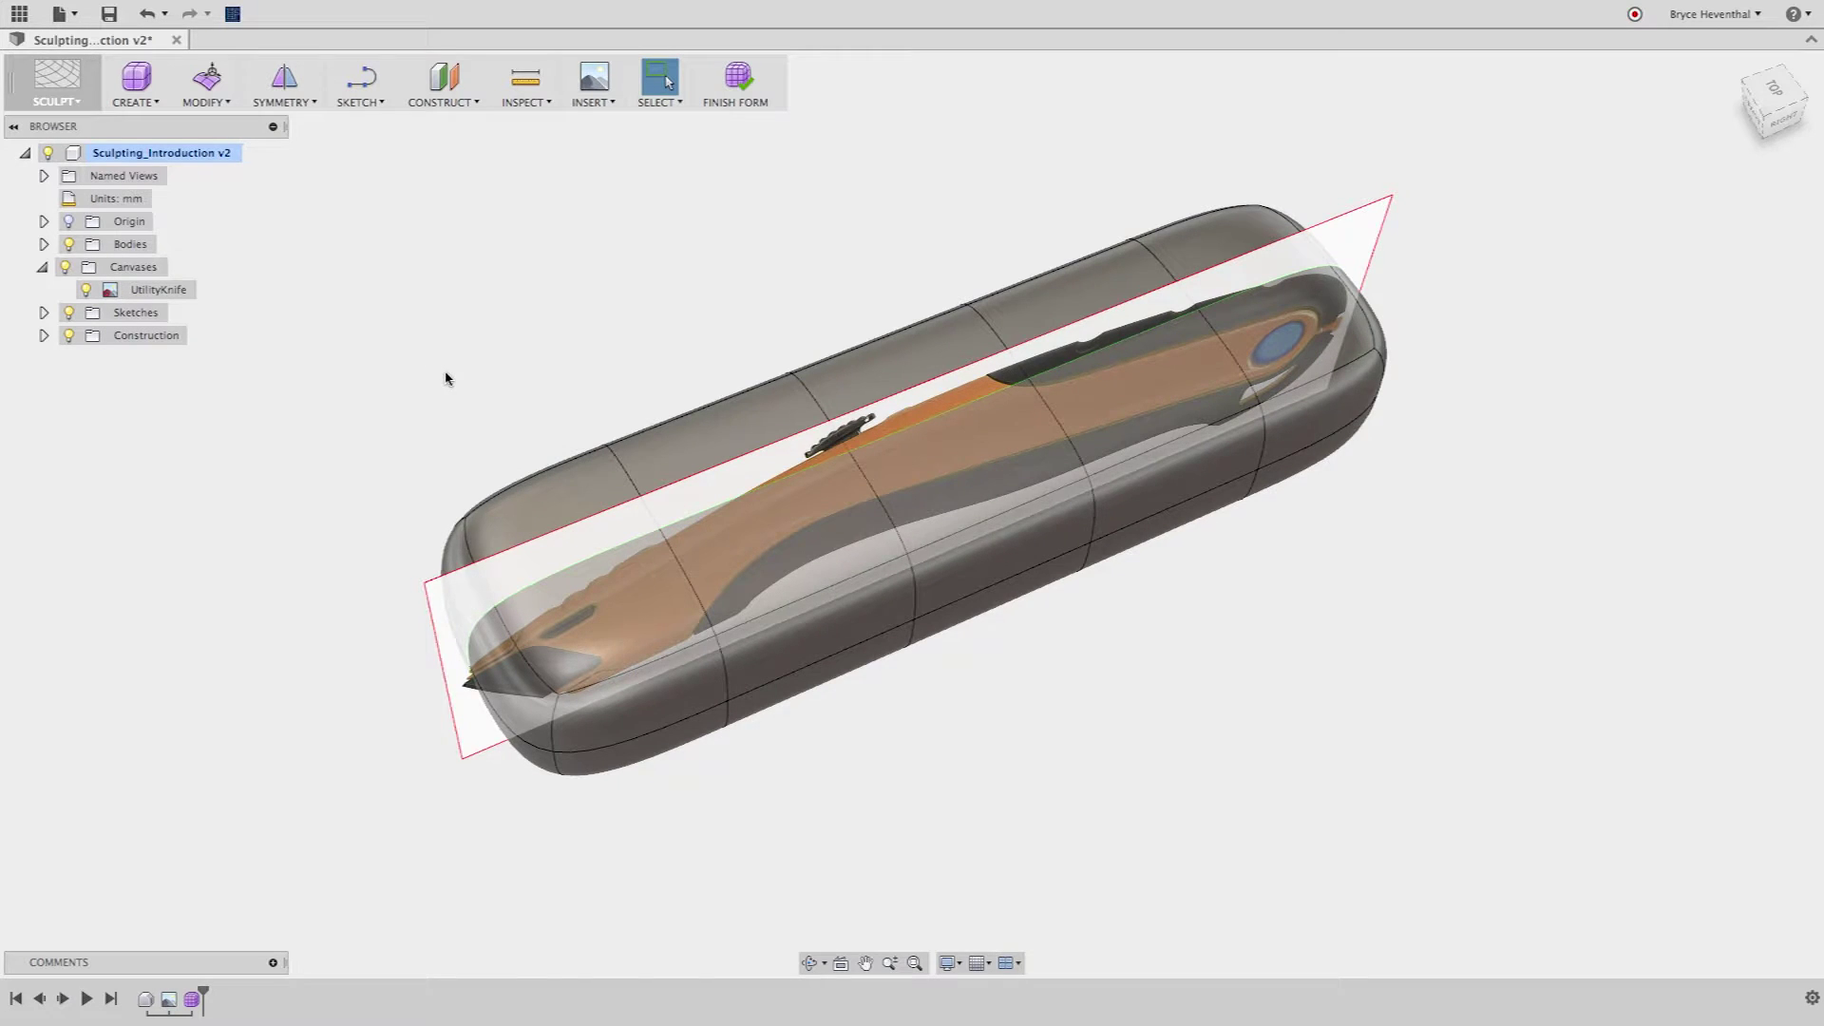
click(1735, 67)
click(1786, 122)
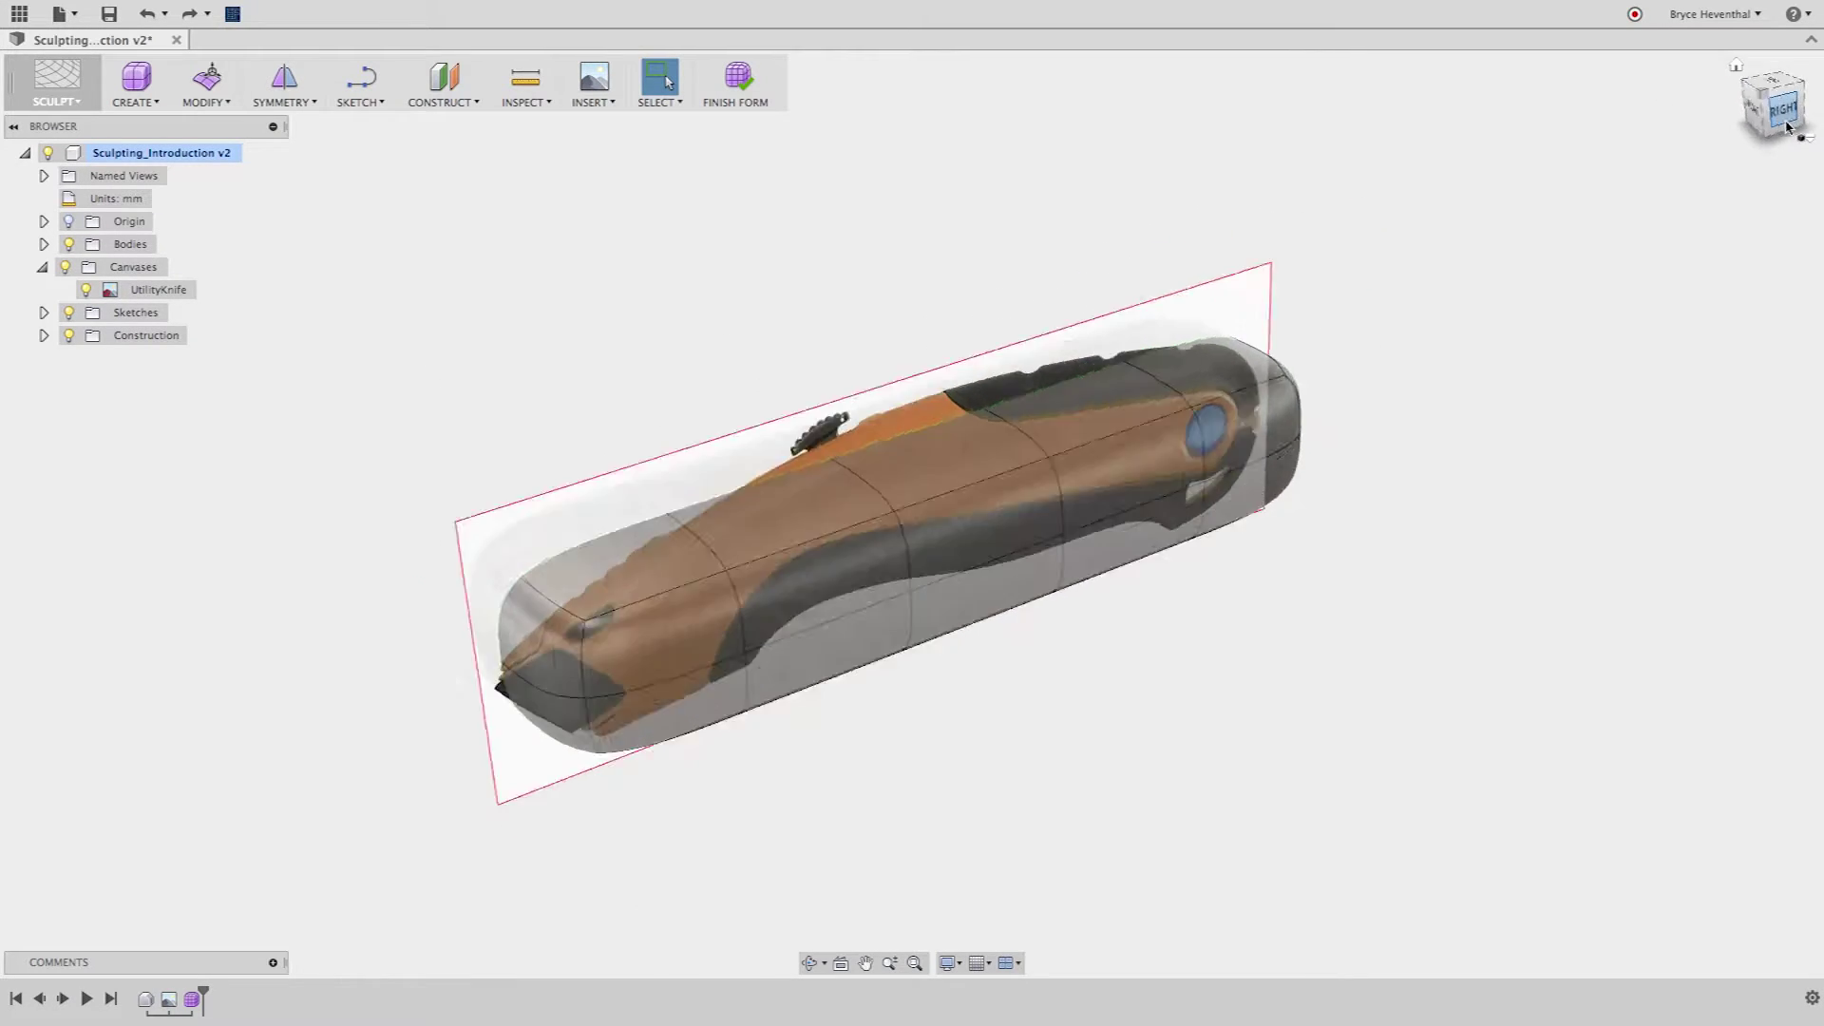
drag(952, 369, 881, 669)
right_click(880, 669)
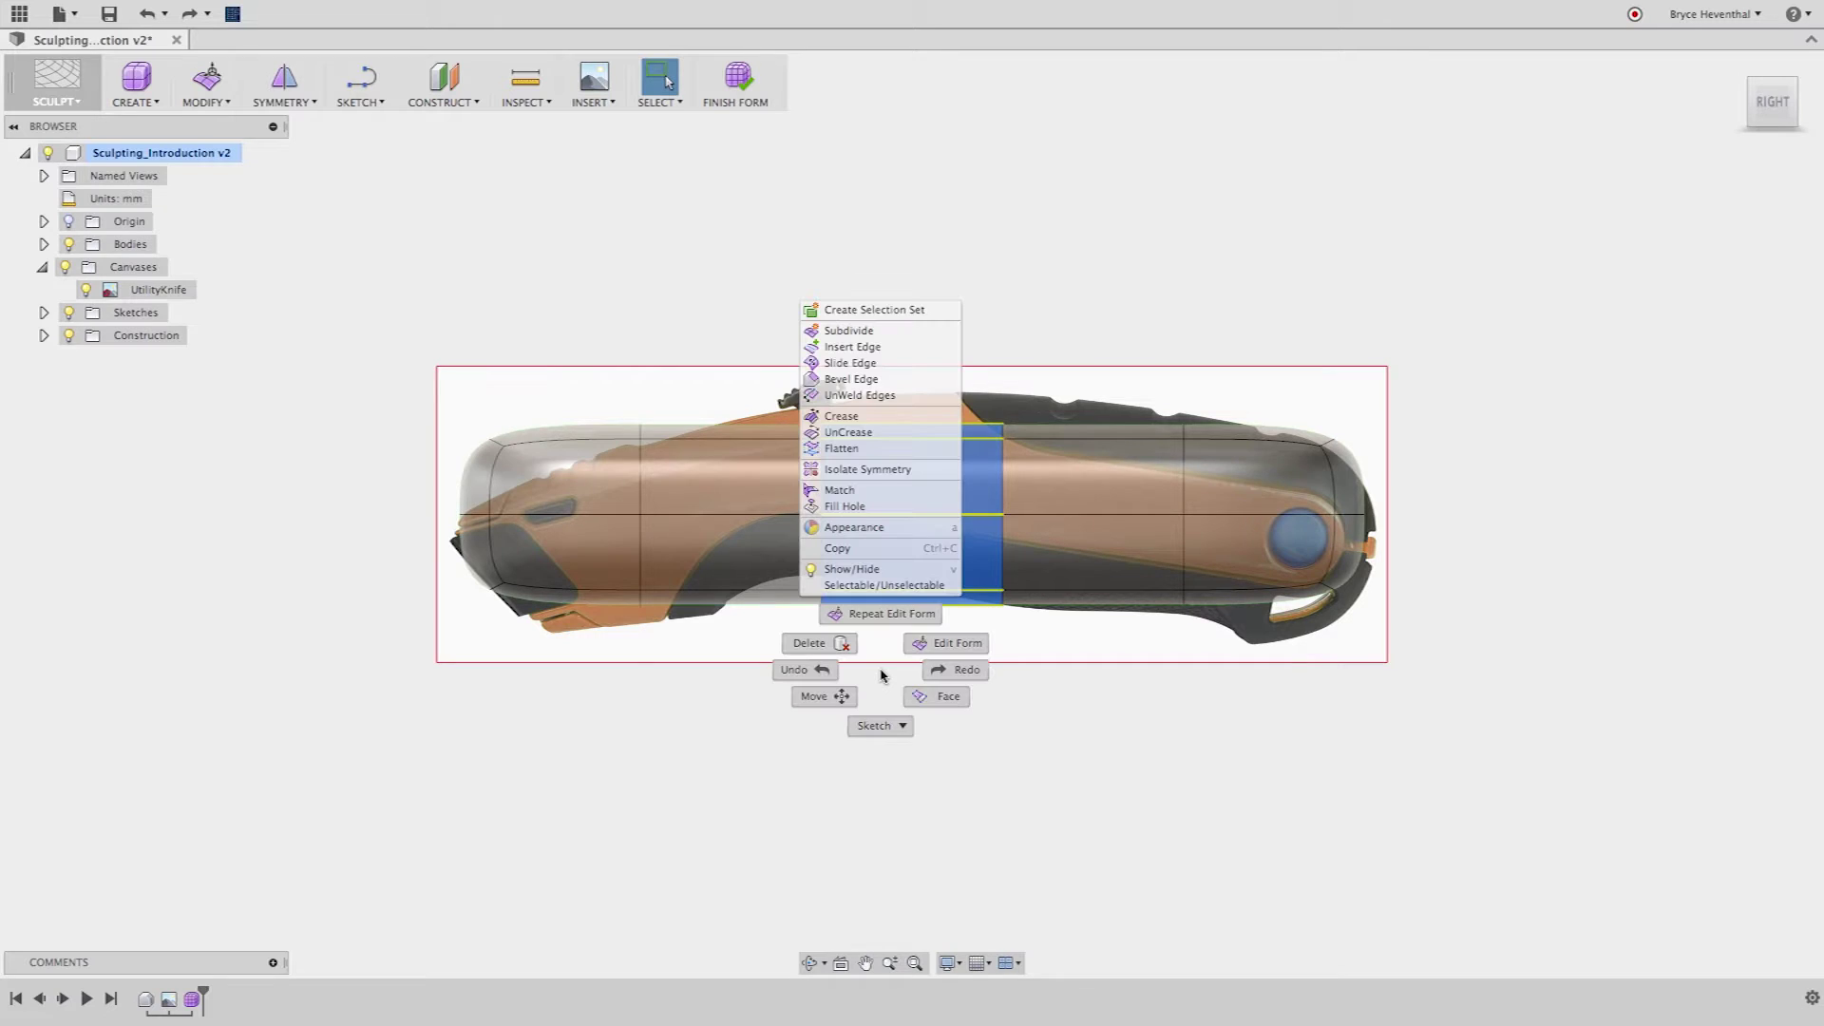
click(945, 643)
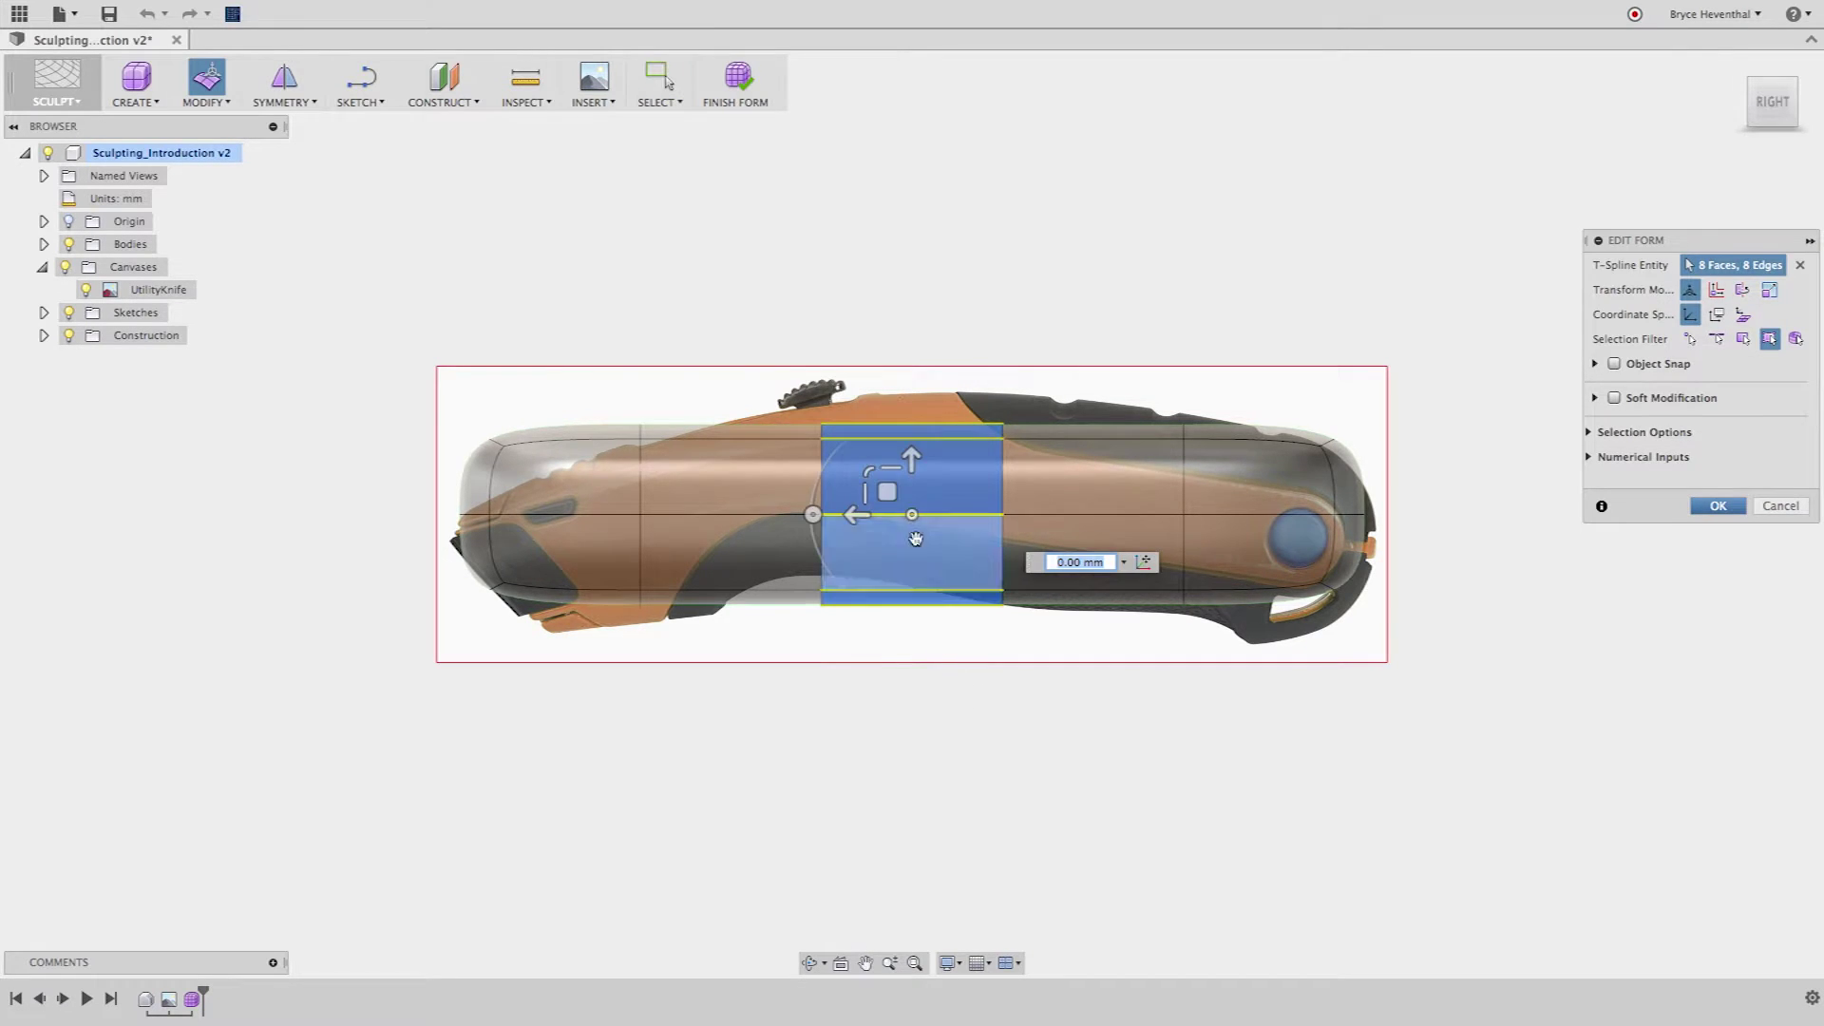
scroll(902, 513, up, 3)
drag(812, 507, 818, 455)
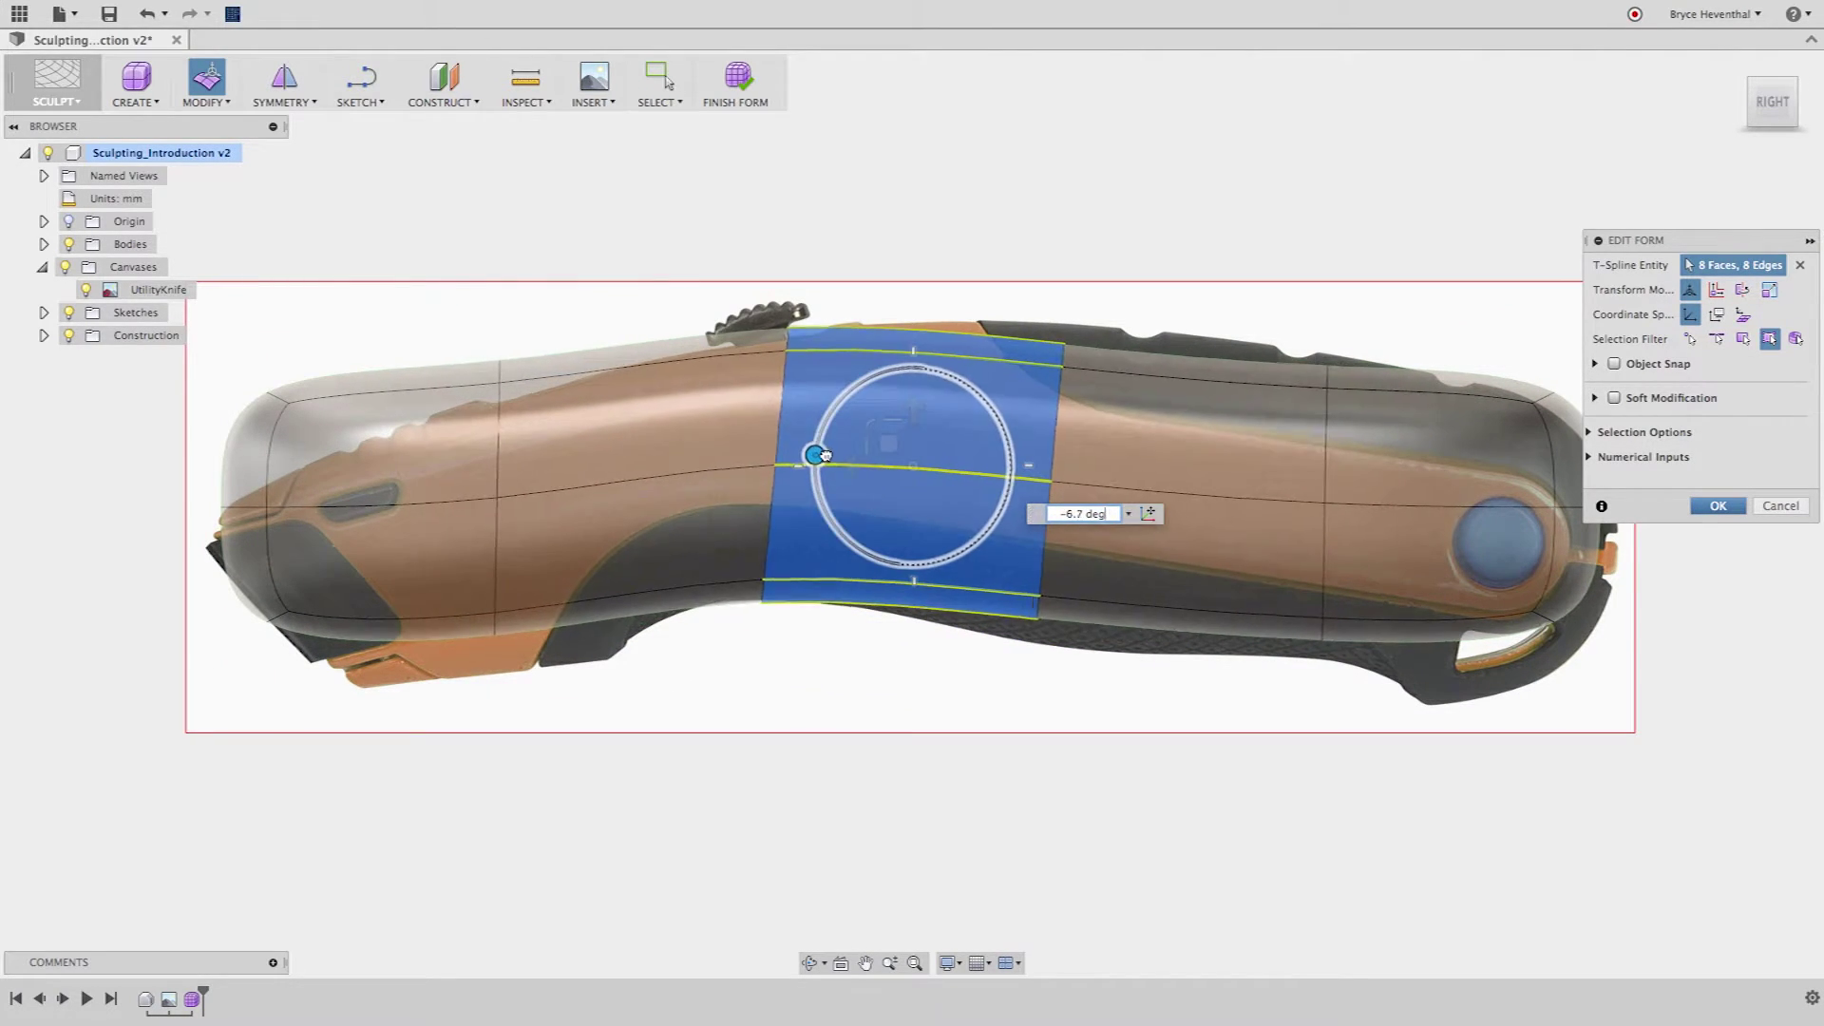
Reposition the underside of the middle and rear sections, shifting the lower rear end about -1.928 mm and -0.482 mm
click(899, 664)
drag(931, 558, 929, 556)
drag(1347, 739, 1183, 580)
drag(1274, 550, 1290, 561)
click(1600, 763)
drag(1600, 760, 1371, 561)
mouse_move(1434, 570)
mouse_down()
mouse_move(1421, 586)
mouse_move(1438, 579)
mouse_up()
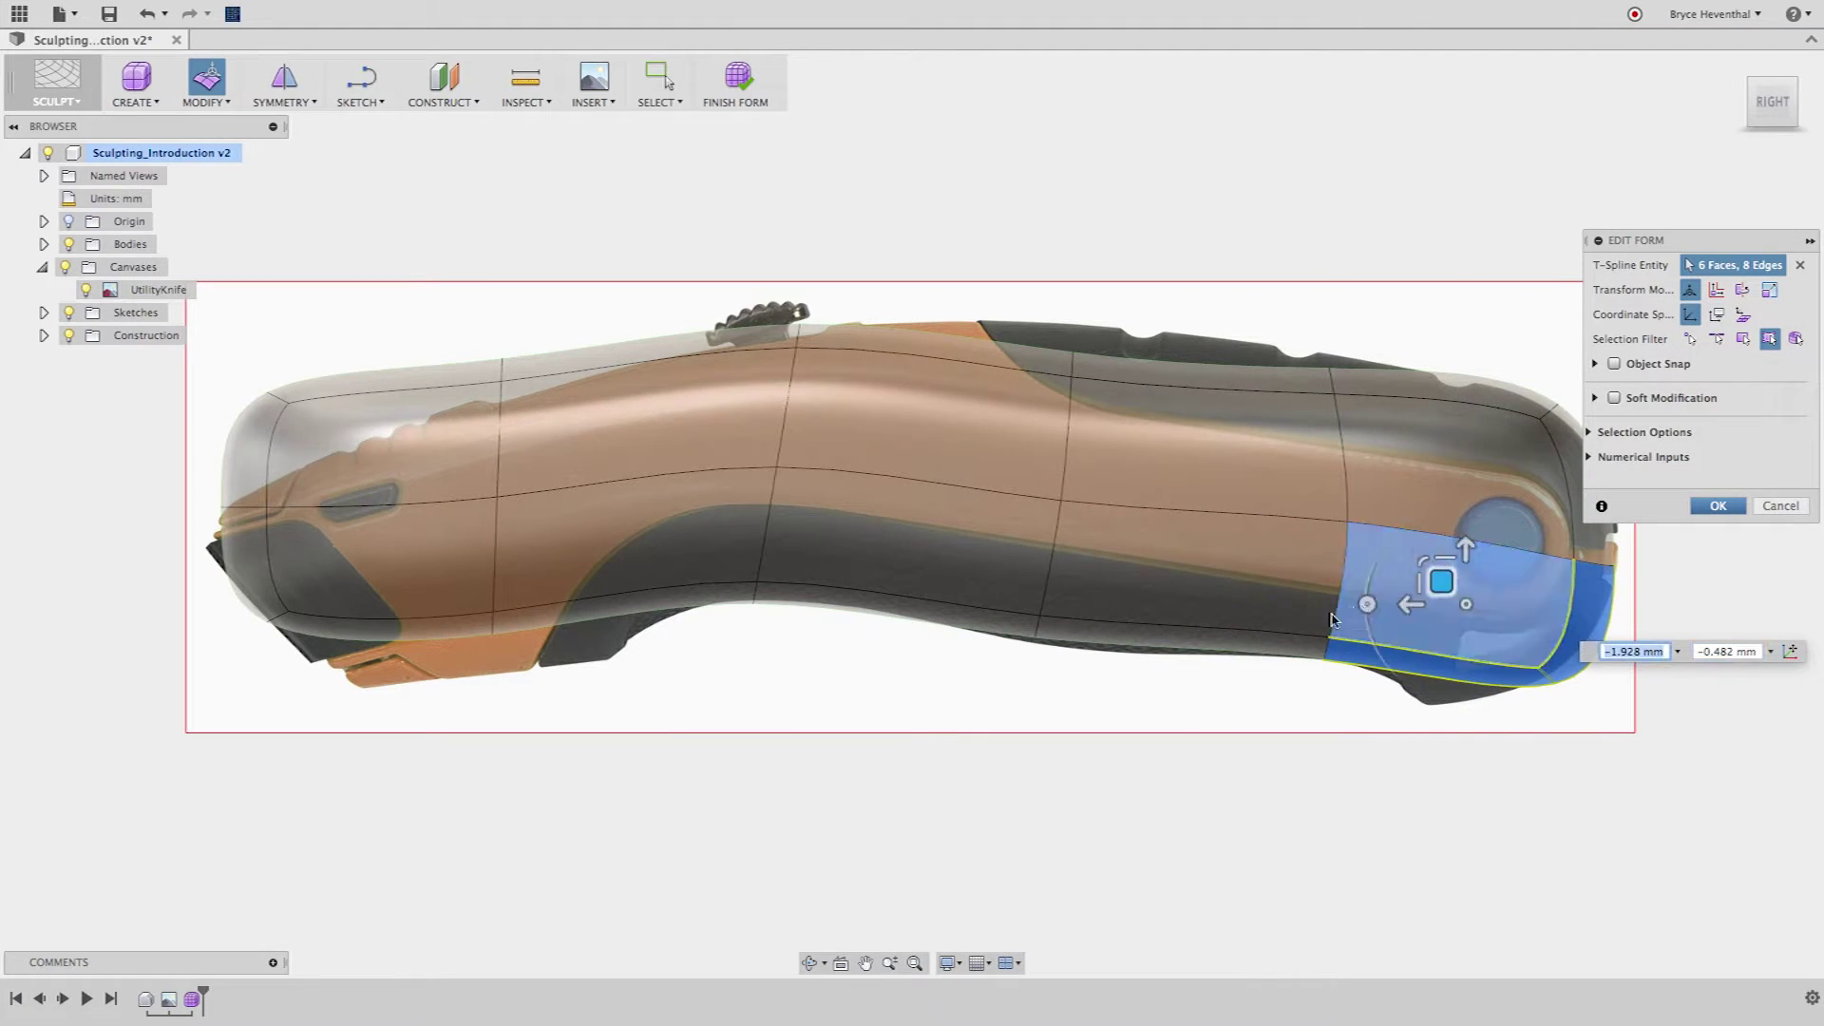
Adjust the underside behind the middle and the upper edges of the middle sections to match the knife's outline
click(1151, 647)
drag(1156, 616, 1150, 623)
drag(1051, 301, 1134, 360)
drag(1225, 295, 1044, 357)
drag(1041, 348, 1087, 312)
click(1104, 330)
click(1078, 359)
click(806, 330)
drag(782, 307, 782, 335)
Reshape the front end by moving and rotating its upper and lower faces toward the knife's nose profile
drag(216, 368, 262, 476)
drag(456, 687, 228, 508)
drag(346, 524, 384, 591)
drag(236, 456, 323, 537)
drag(174, 475, 175, 491)
Move the two front nose faces about 0.241 mm and 1.807 mm, and rotate them about 24.3 degrees along the blade end
click(281, 594)
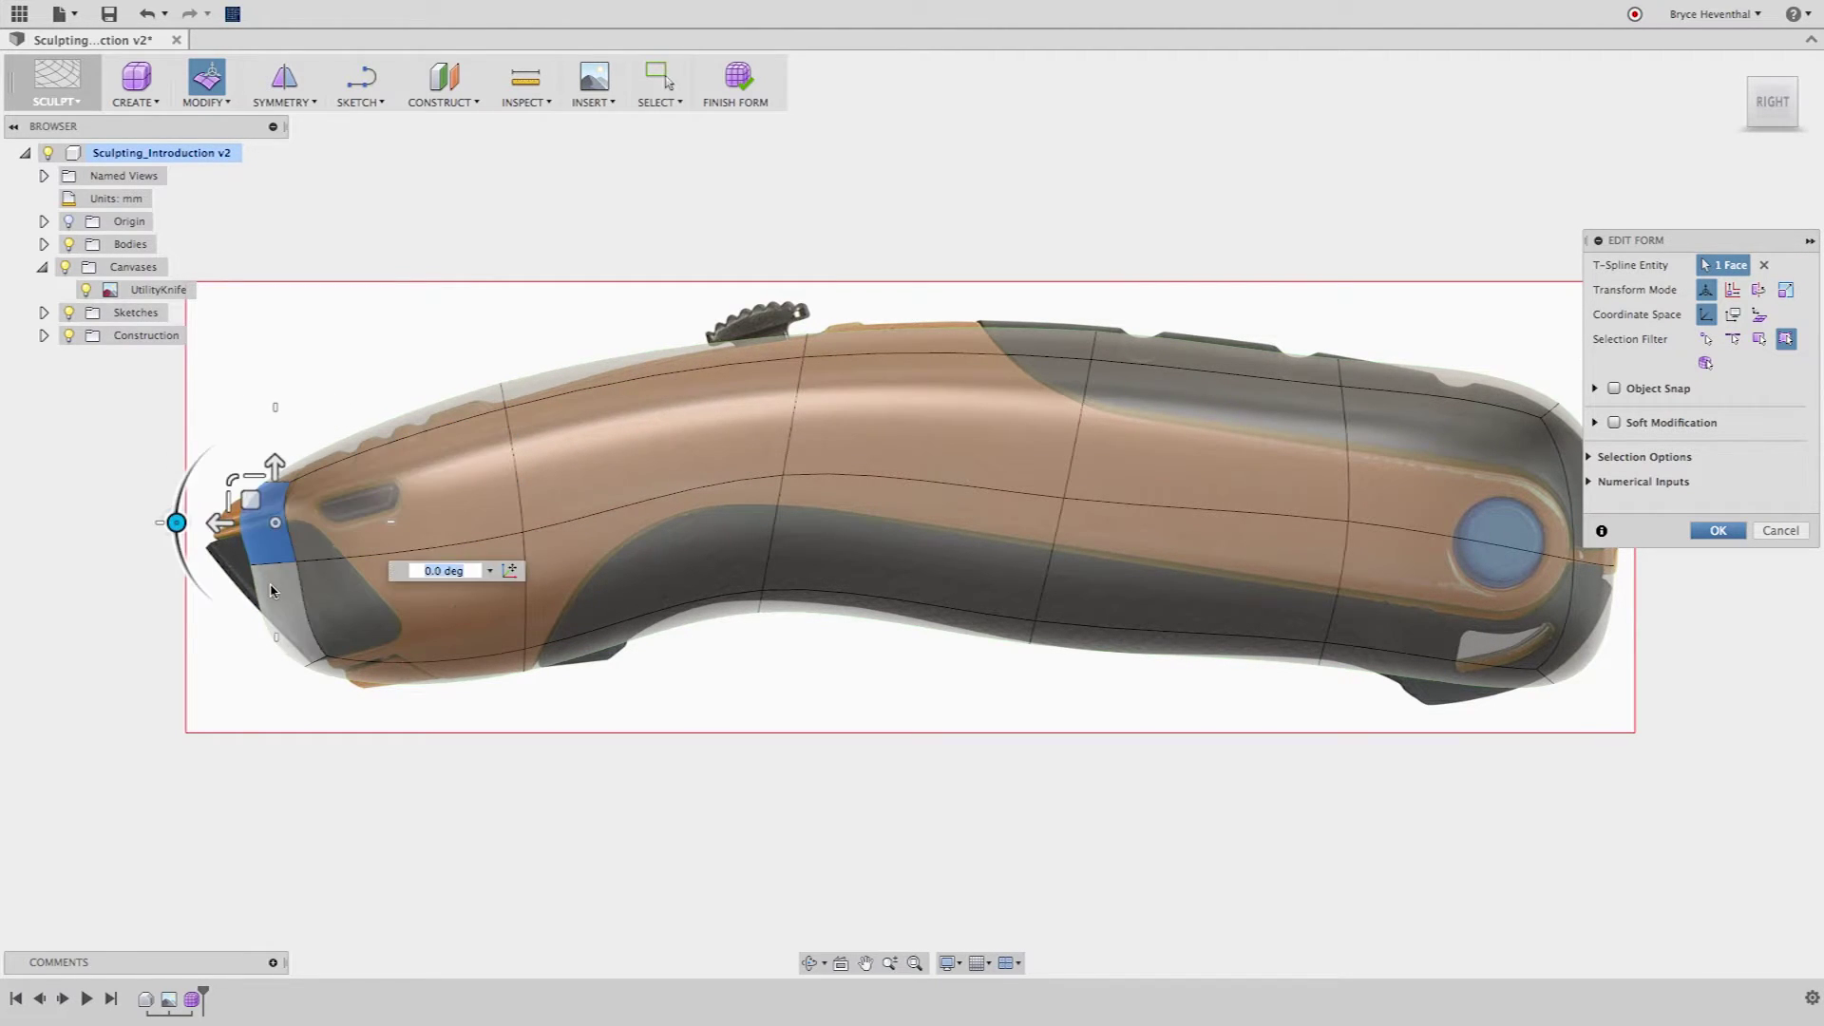
shift+click(273, 546)
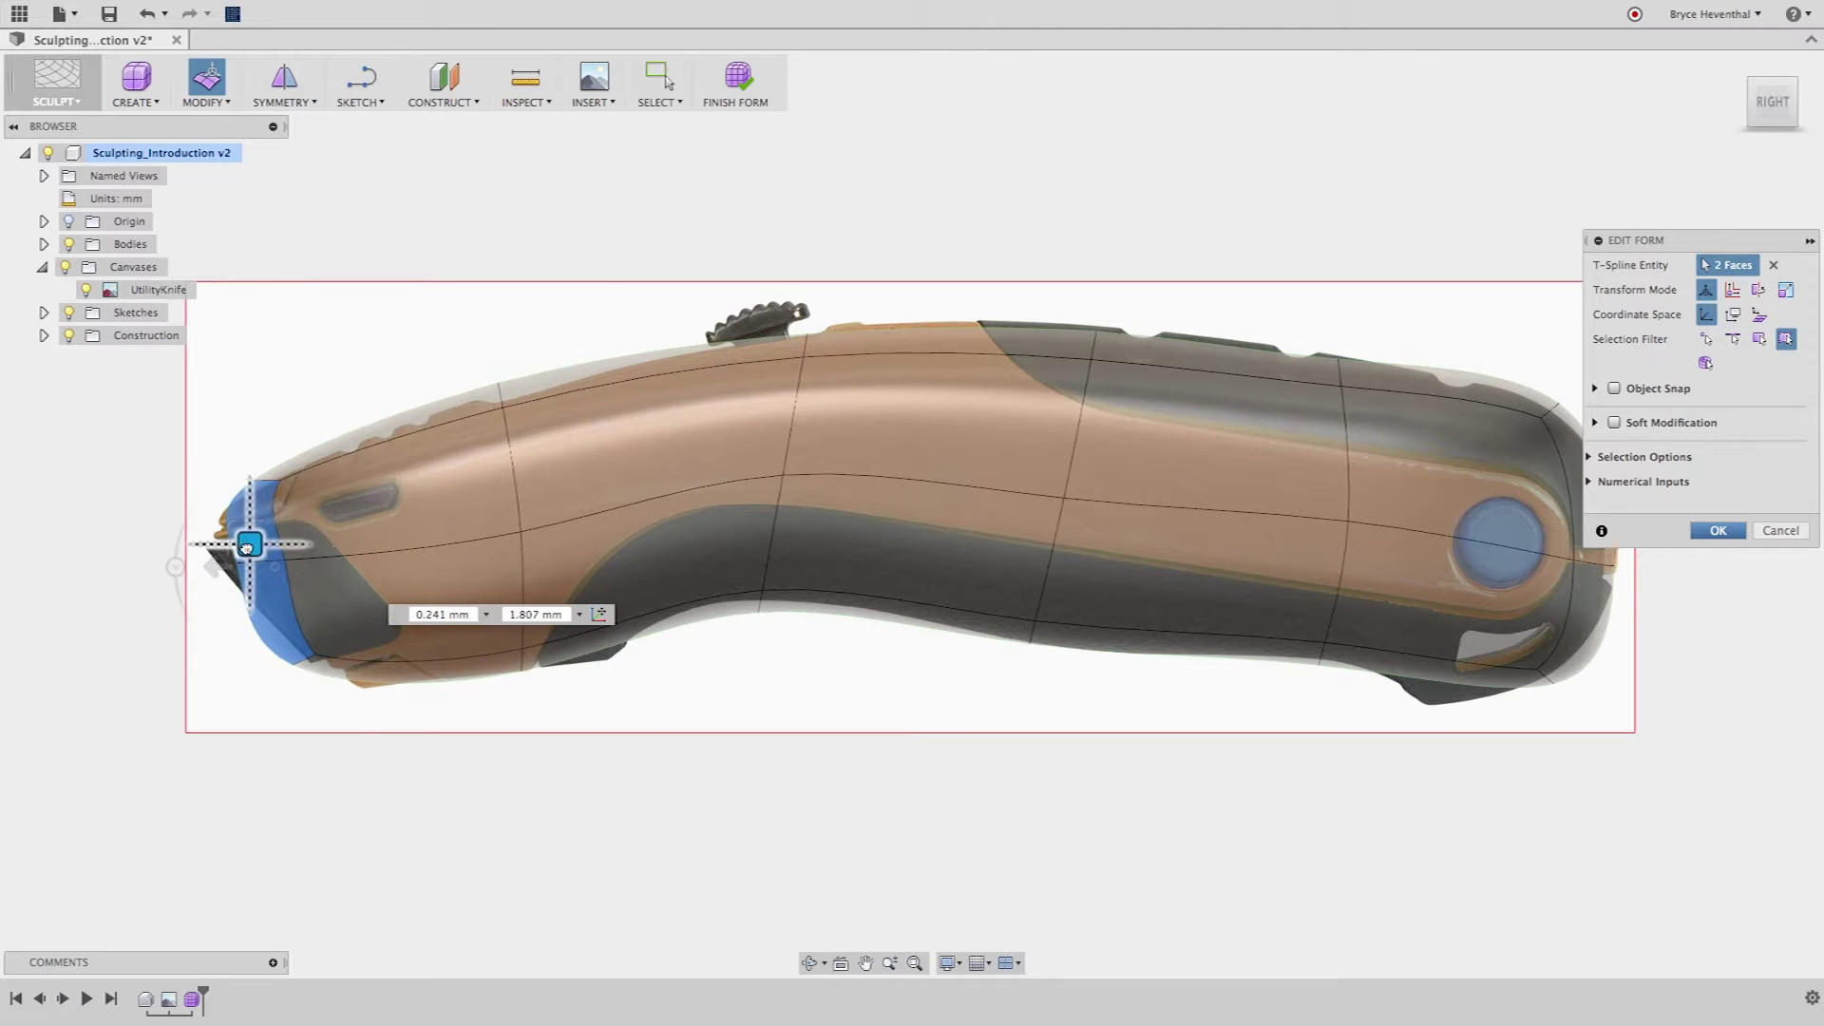
drag(180, 562, 179, 610)
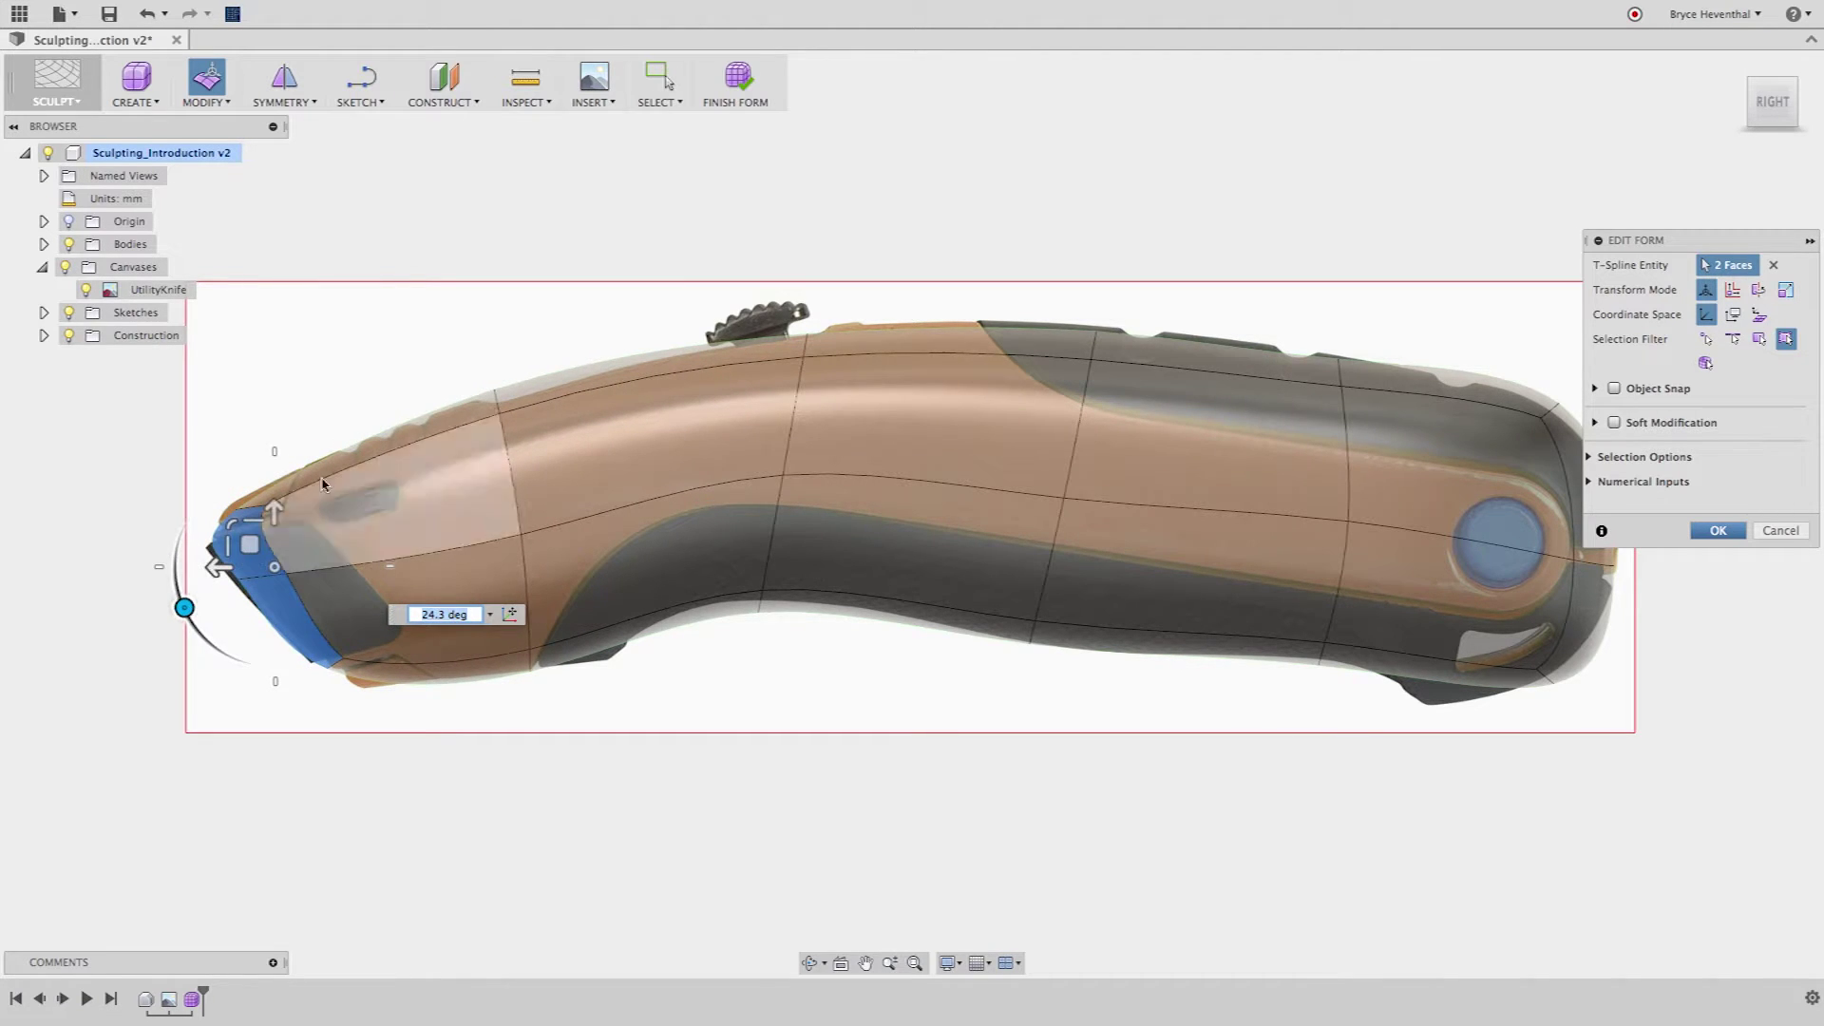
click(399, 387)
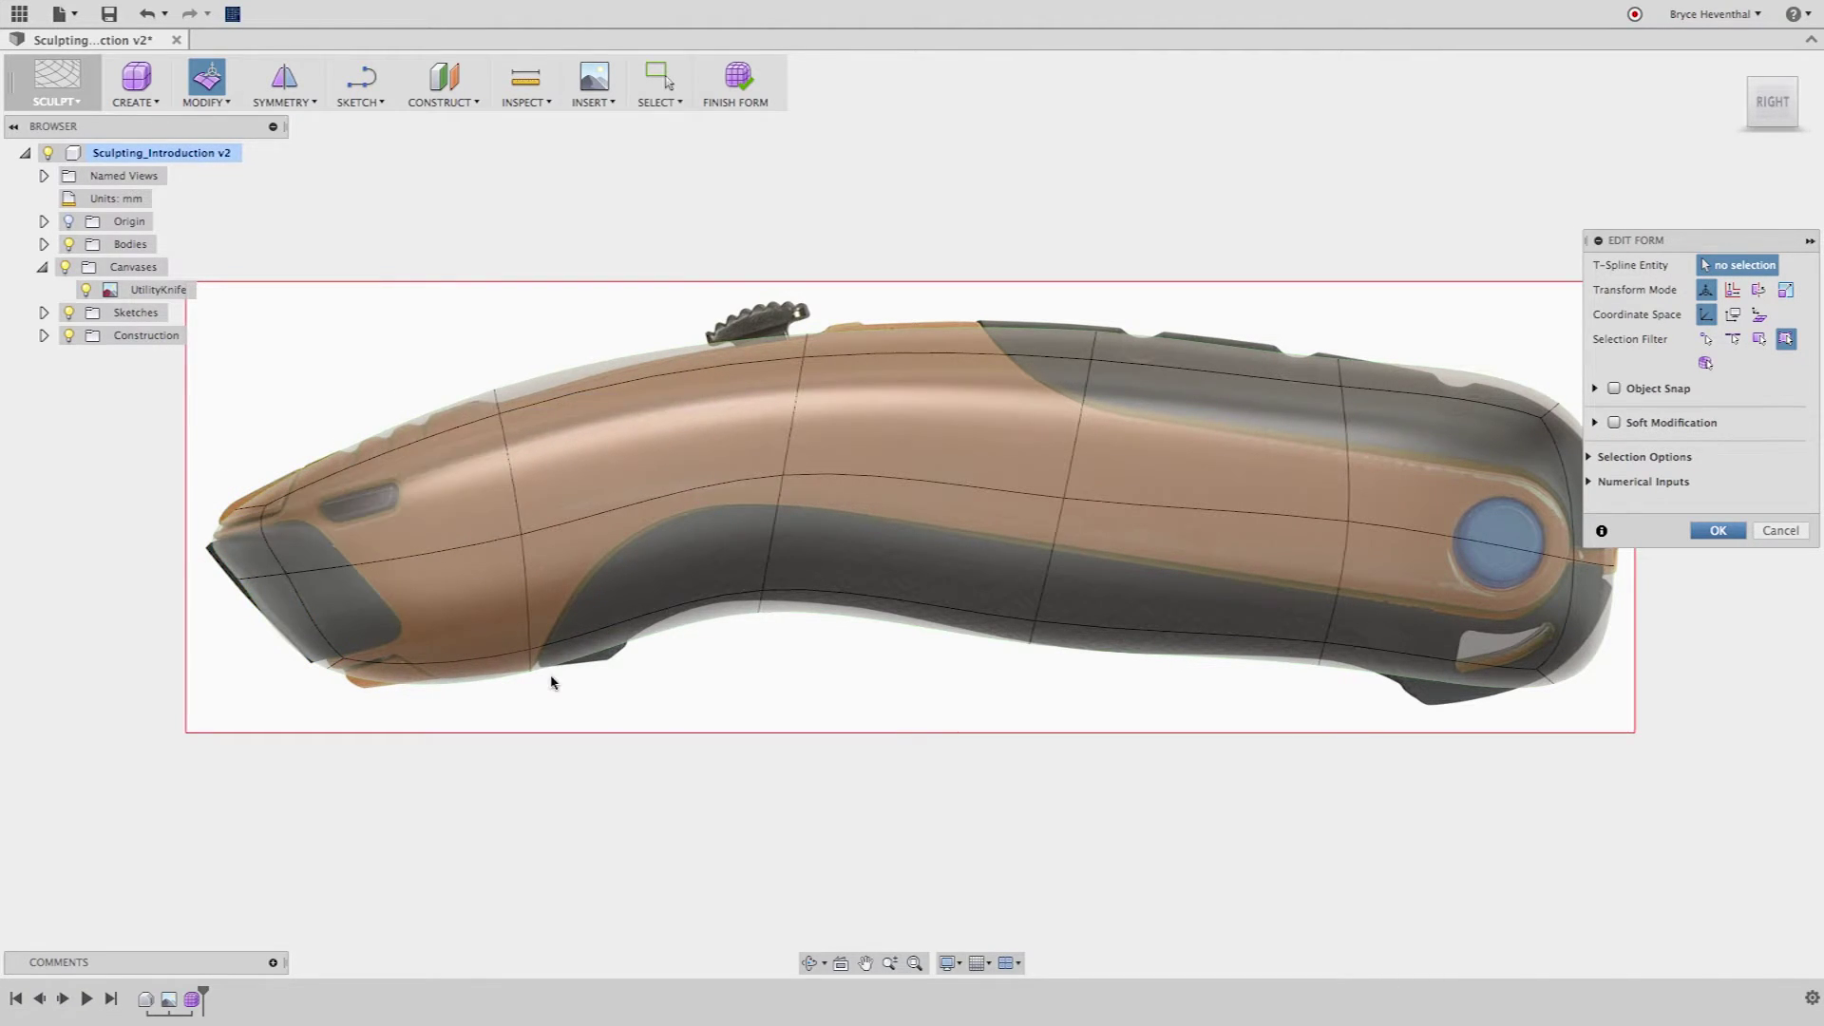
Insert a simple, single-sided edge at location -0.318 from the front section's lower cross edge, toward the finger grip
scroll(550, 680, up, 5)
click(493, 638)
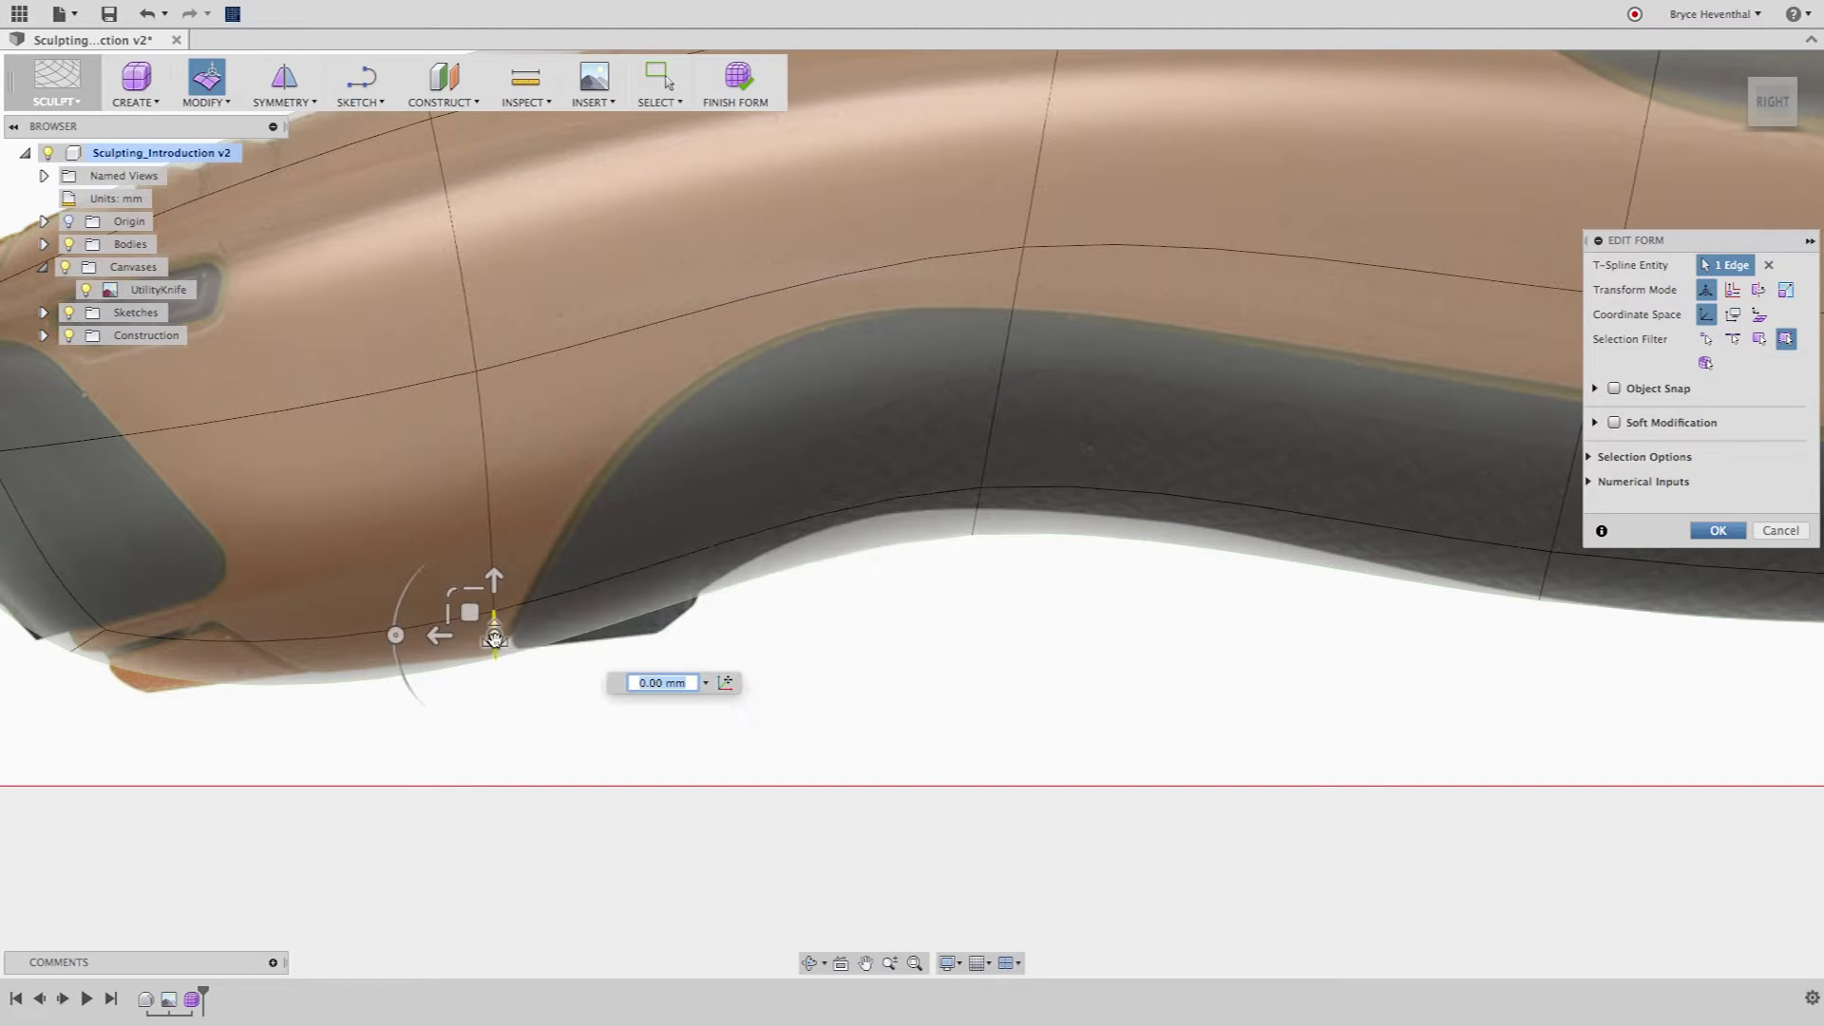
right_click(502, 736)
click(503, 737)
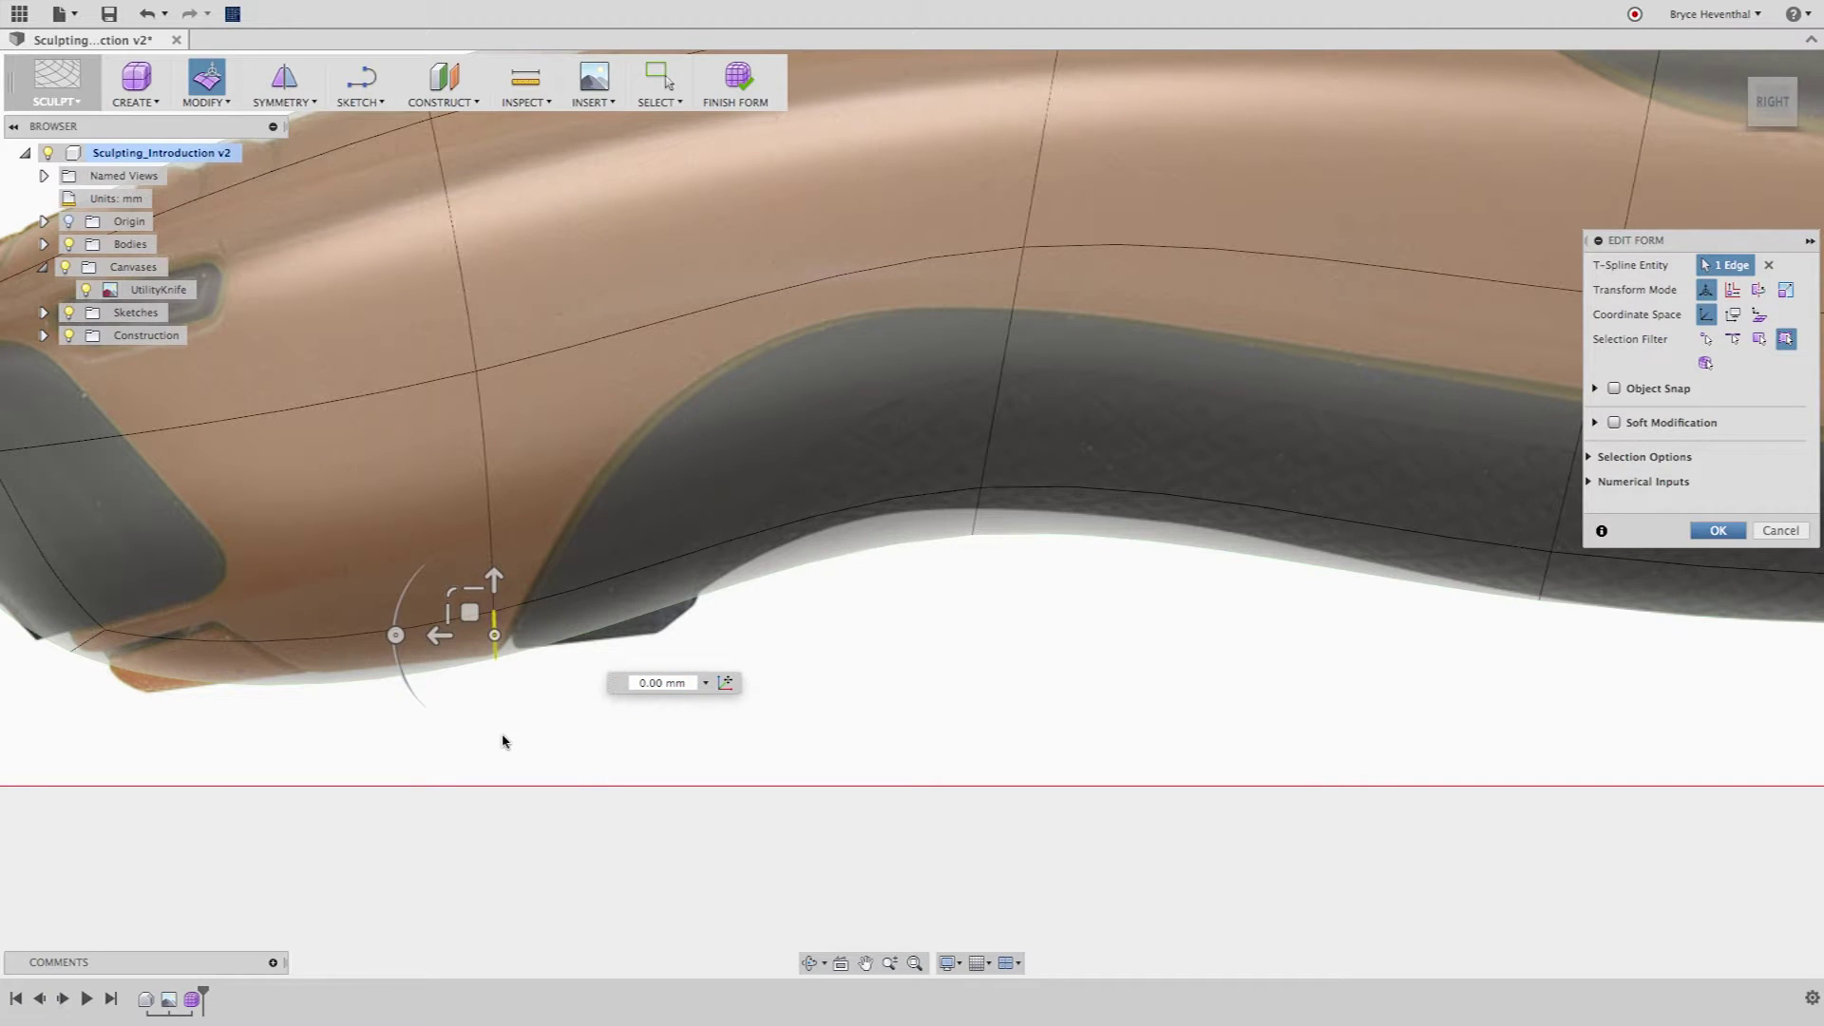
click(1717, 530)
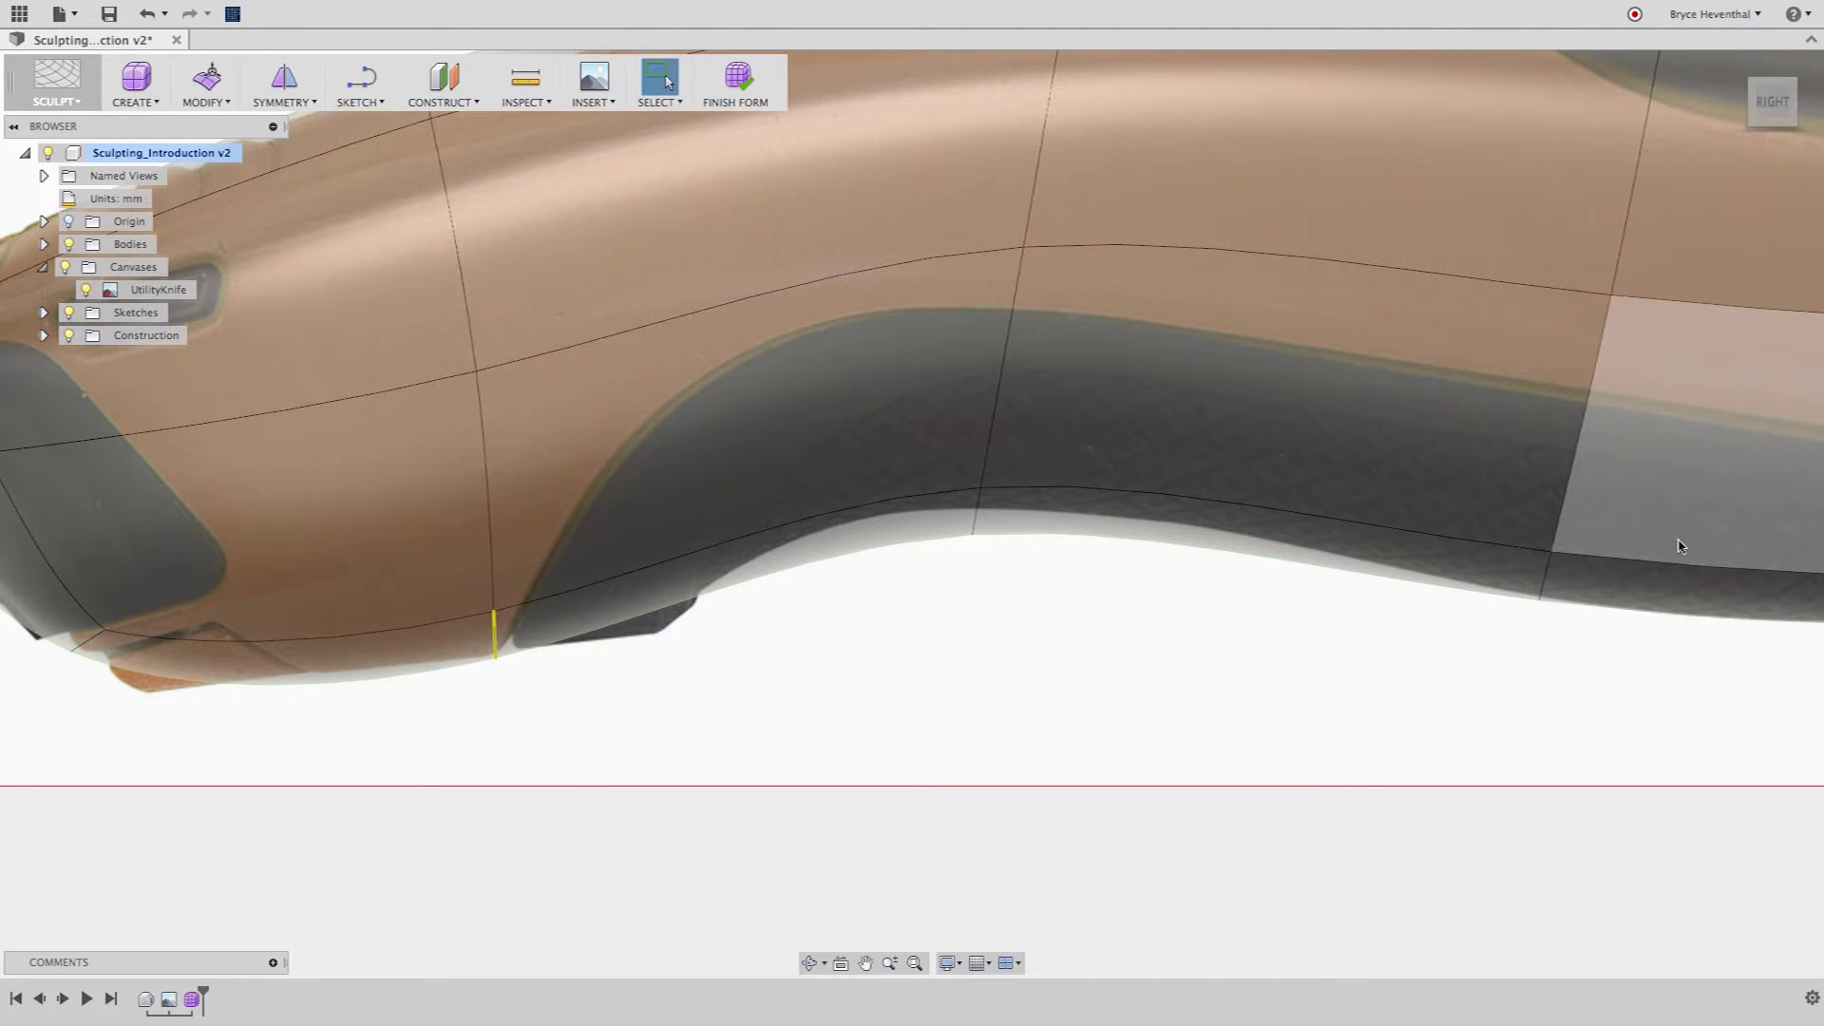
right_click(529, 702)
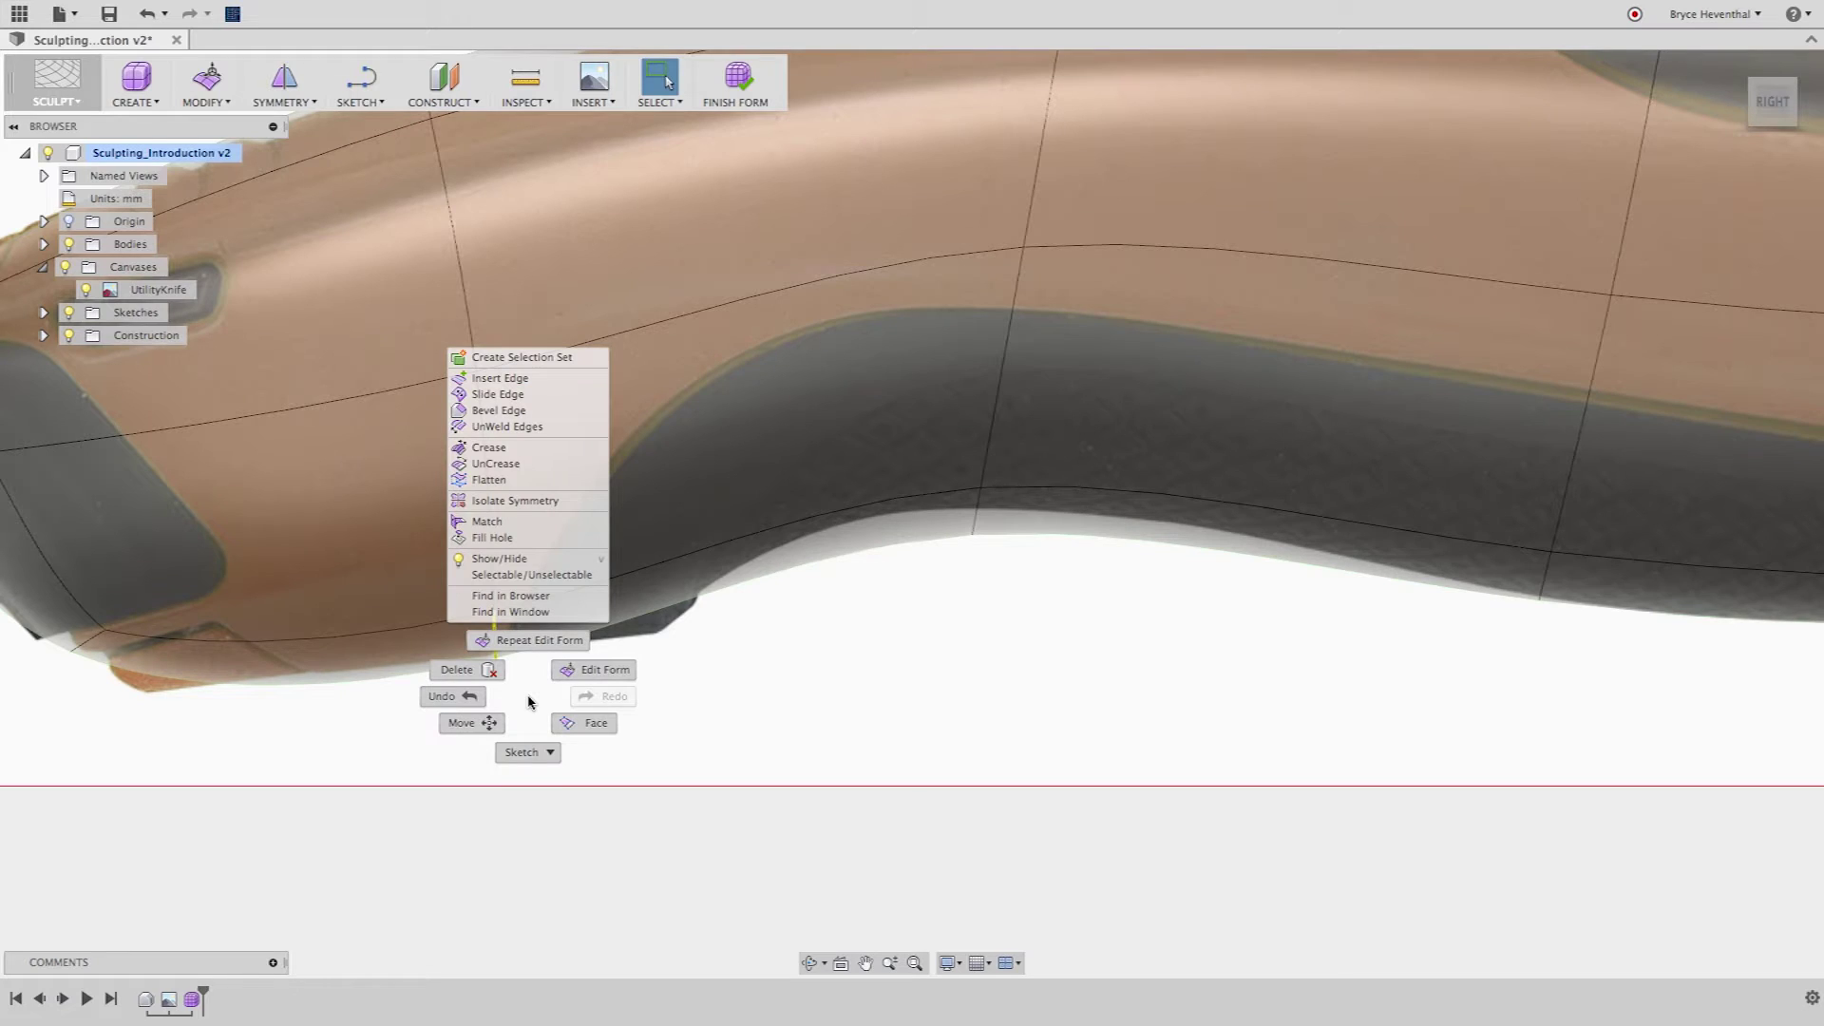
click(529, 380)
drag(485, 655, 869, 624)
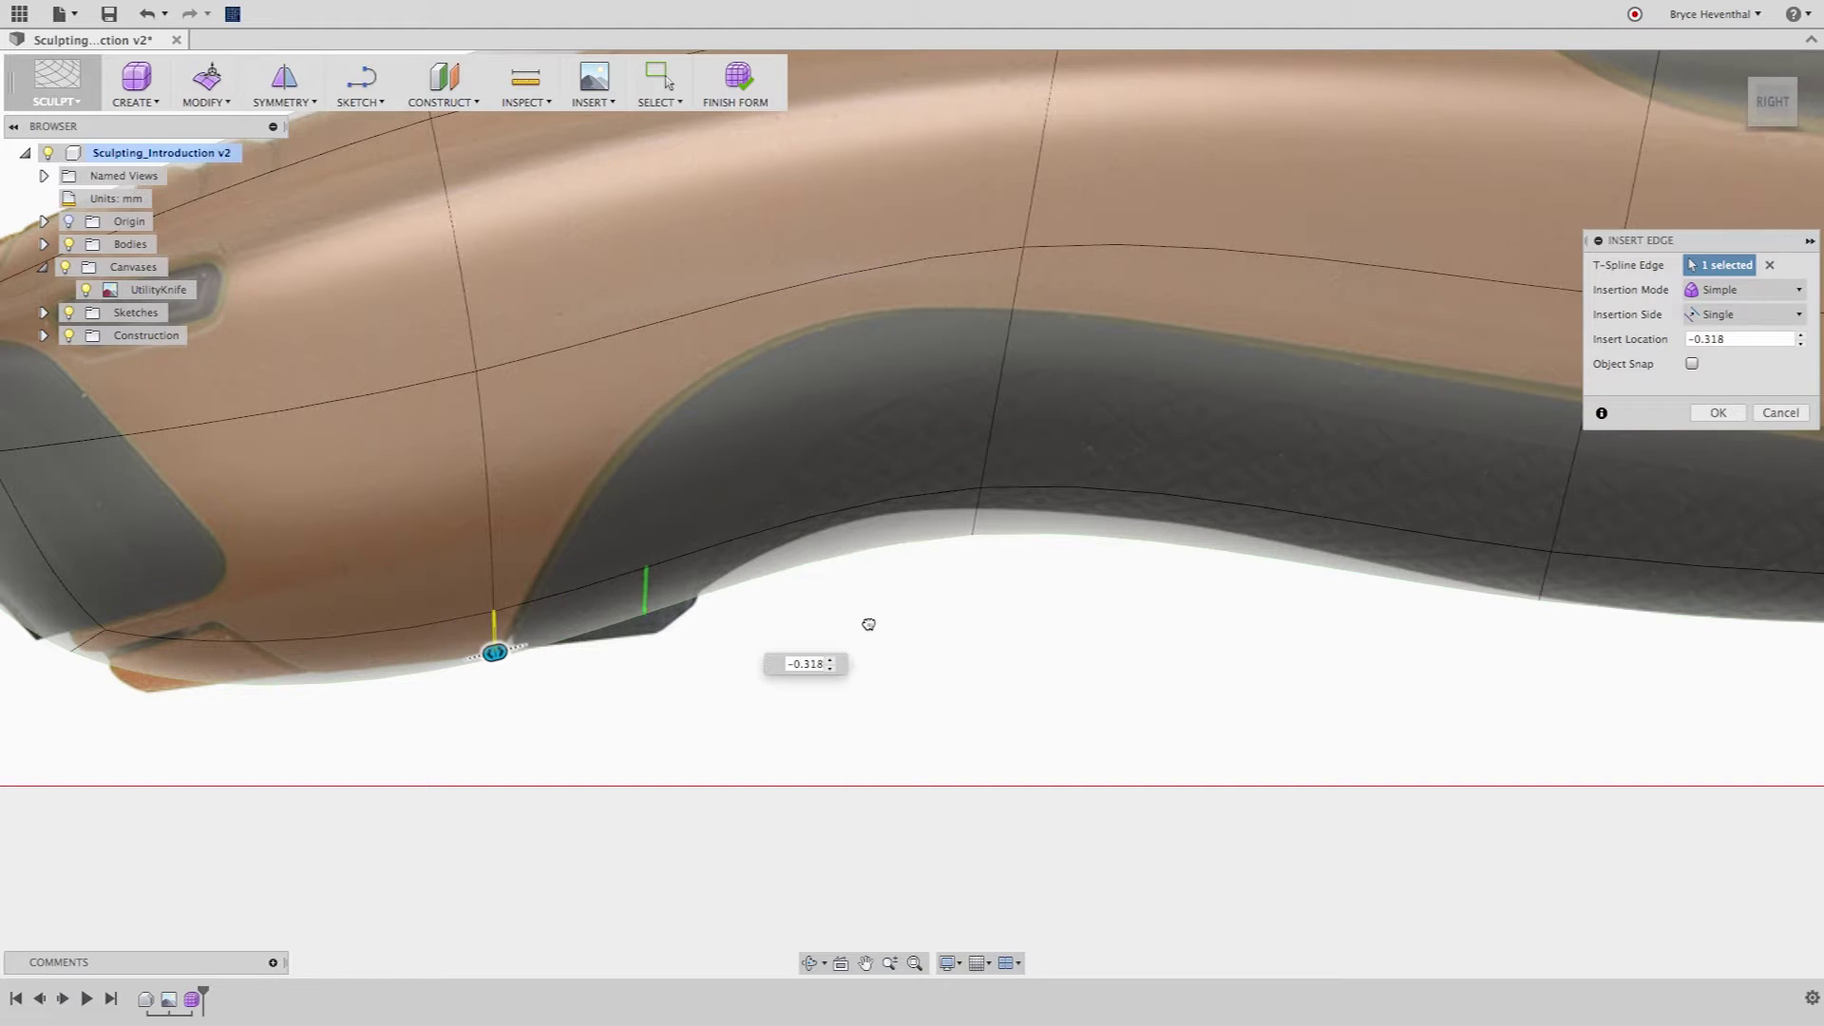
right_click(663, 723)
click(743, 721)
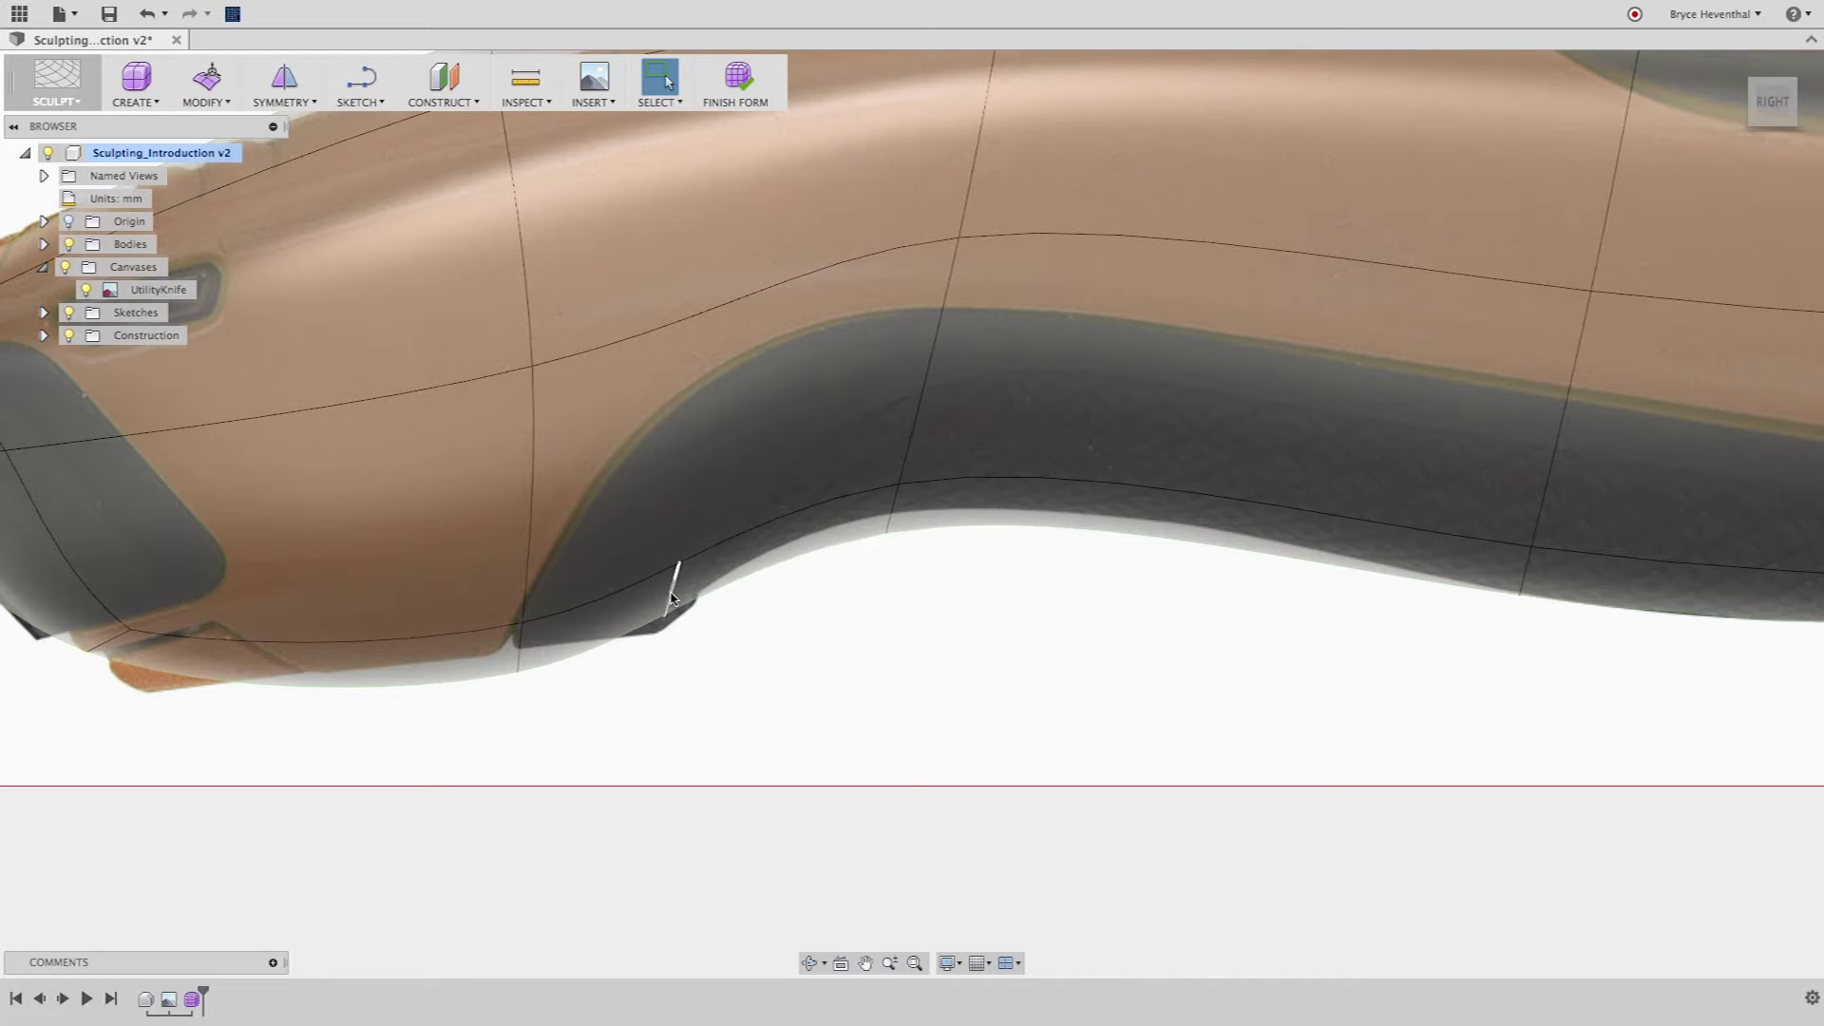
Edit the form to move the front lower edge, the newly inserted edge and the next underside edge onto the grip outline
right_click(647, 705)
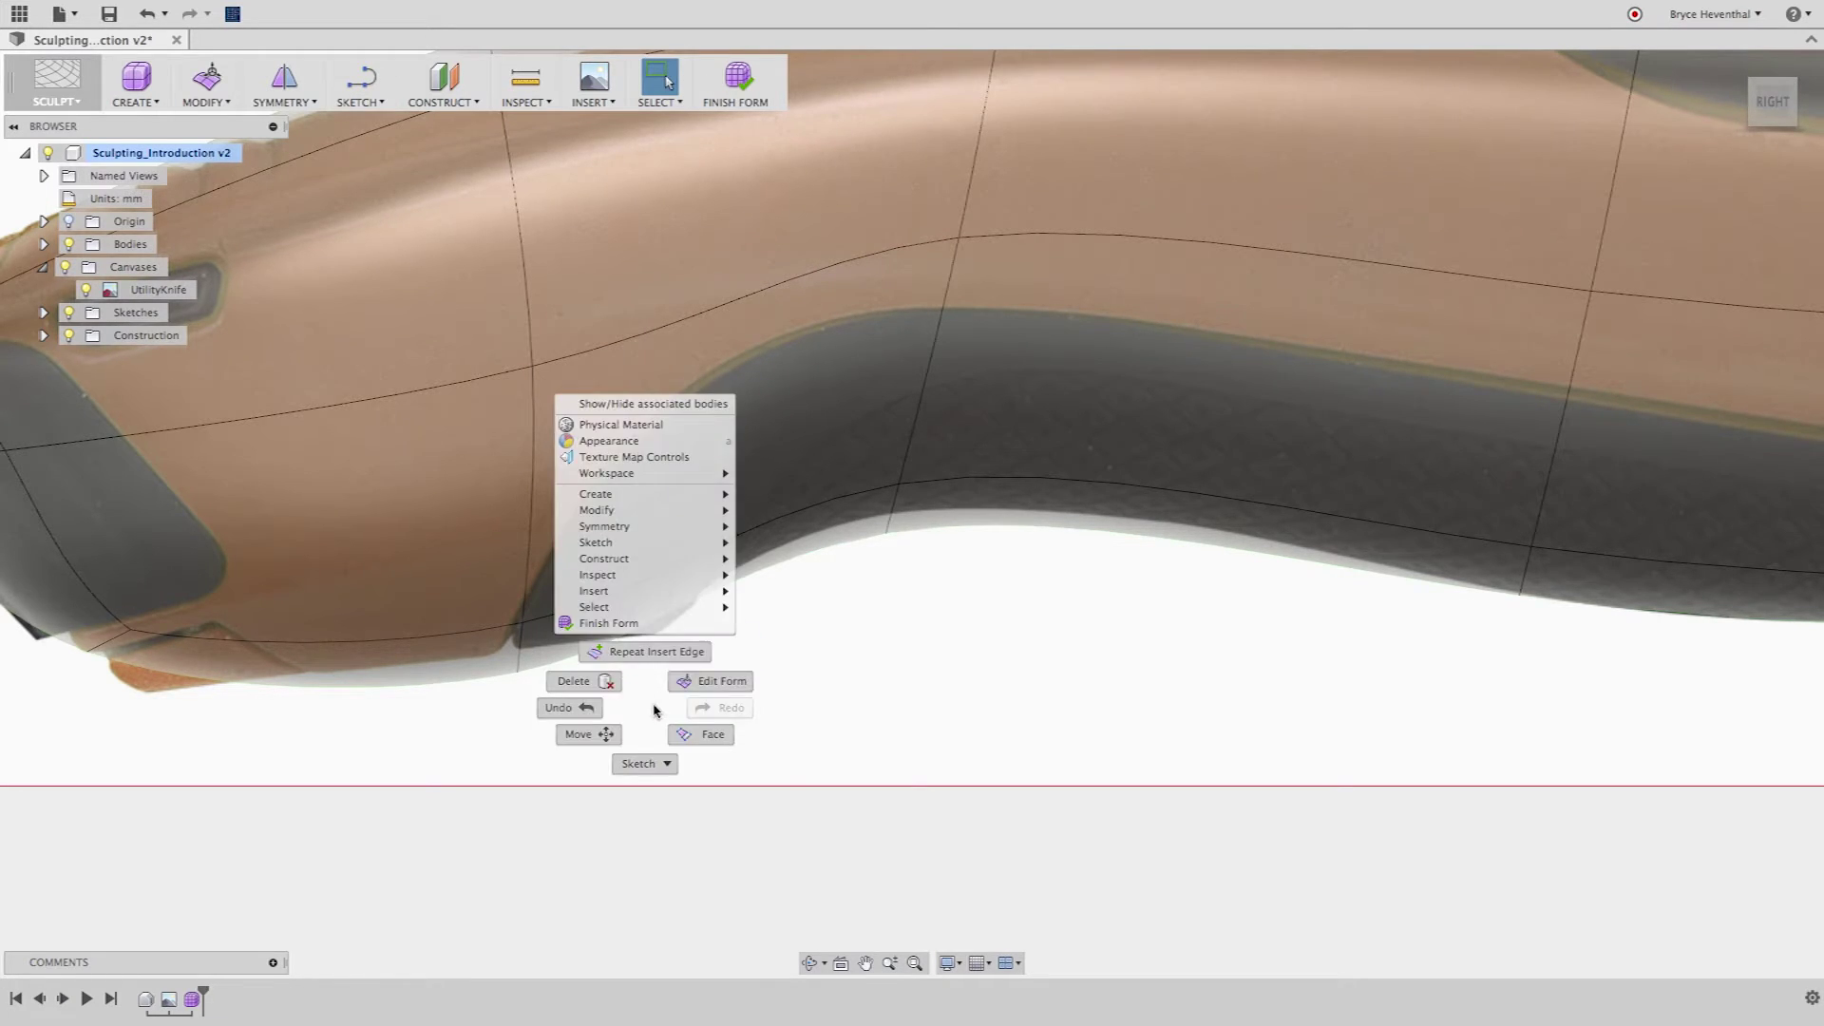
click(708, 680)
click(519, 648)
drag(497, 624, 449, 592)
click(668, 583)
drag(646, 572, 635, 594)
click(891, 510)
drag(866, 496, 865, 460)
Leave form editing and insert a simple, single-sided edge at location -0.417 from the rear section's lower cross edge
scroll(878, 697, down, 5)
shift+middle_drag(999, 699, 382, 676)
scroll(920, 699, up, 4)
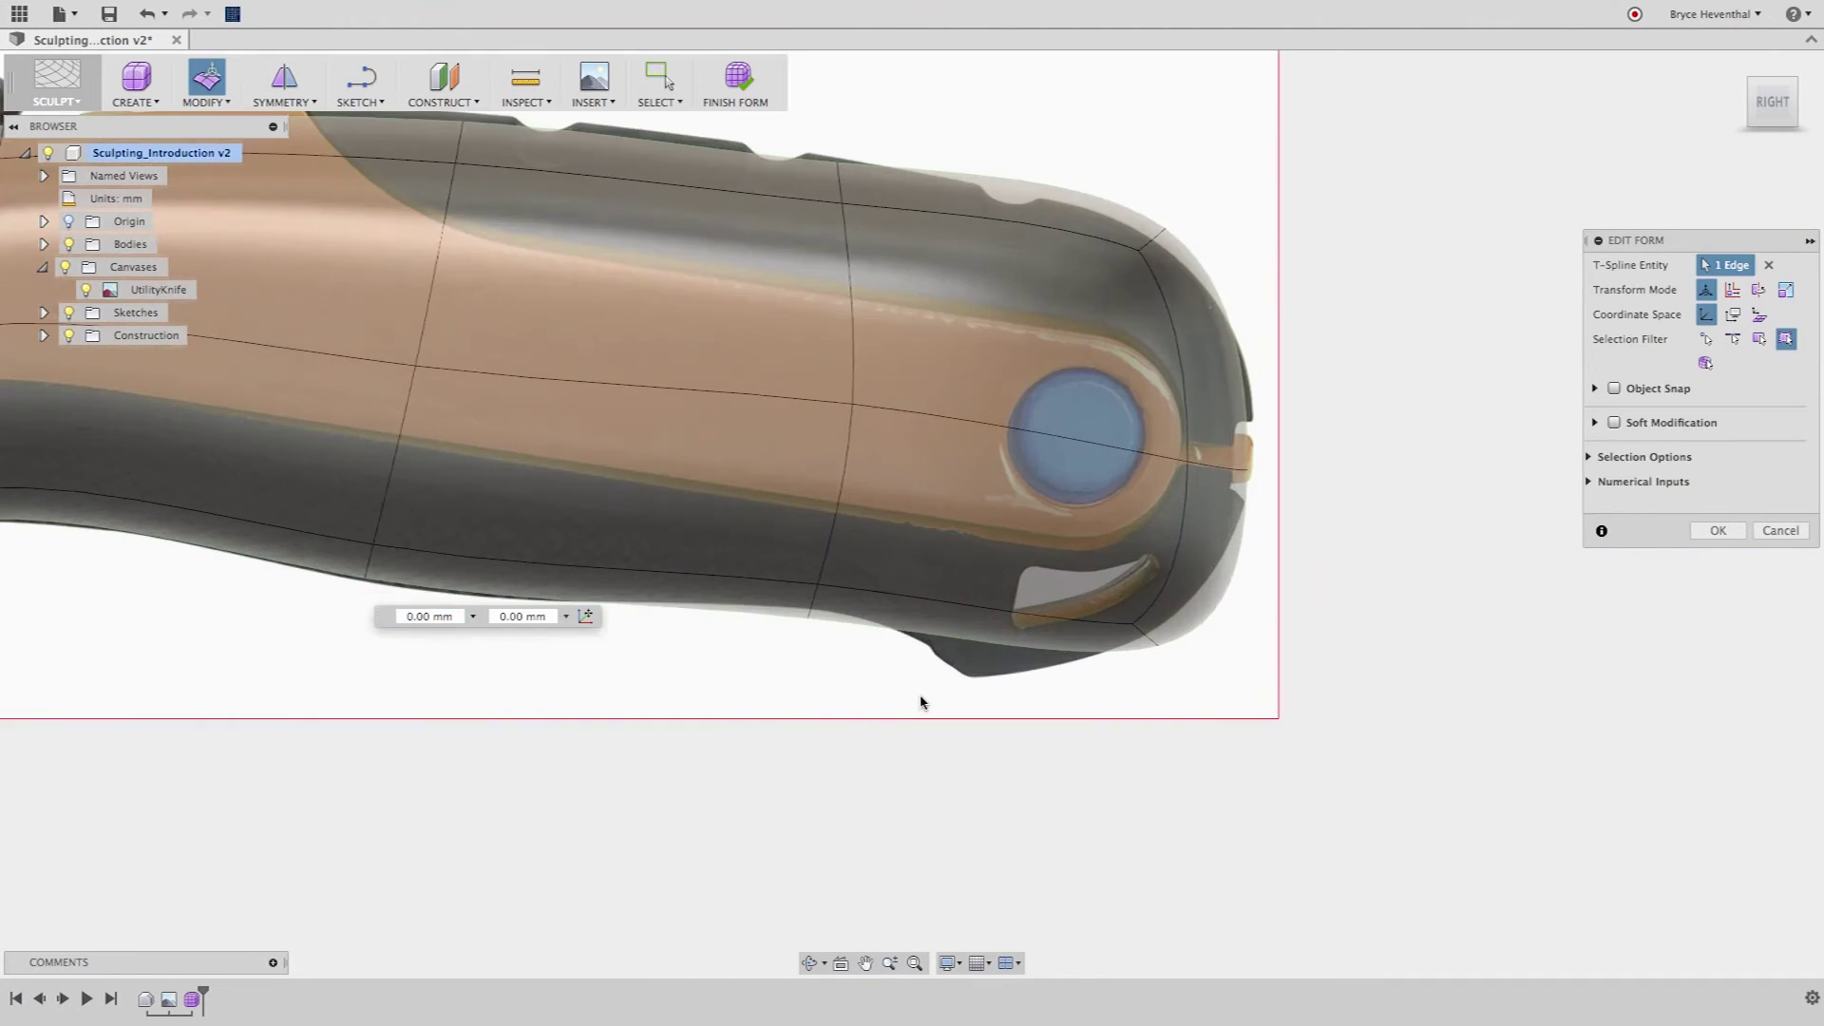
right_click(921, 697)
click(921, 697)
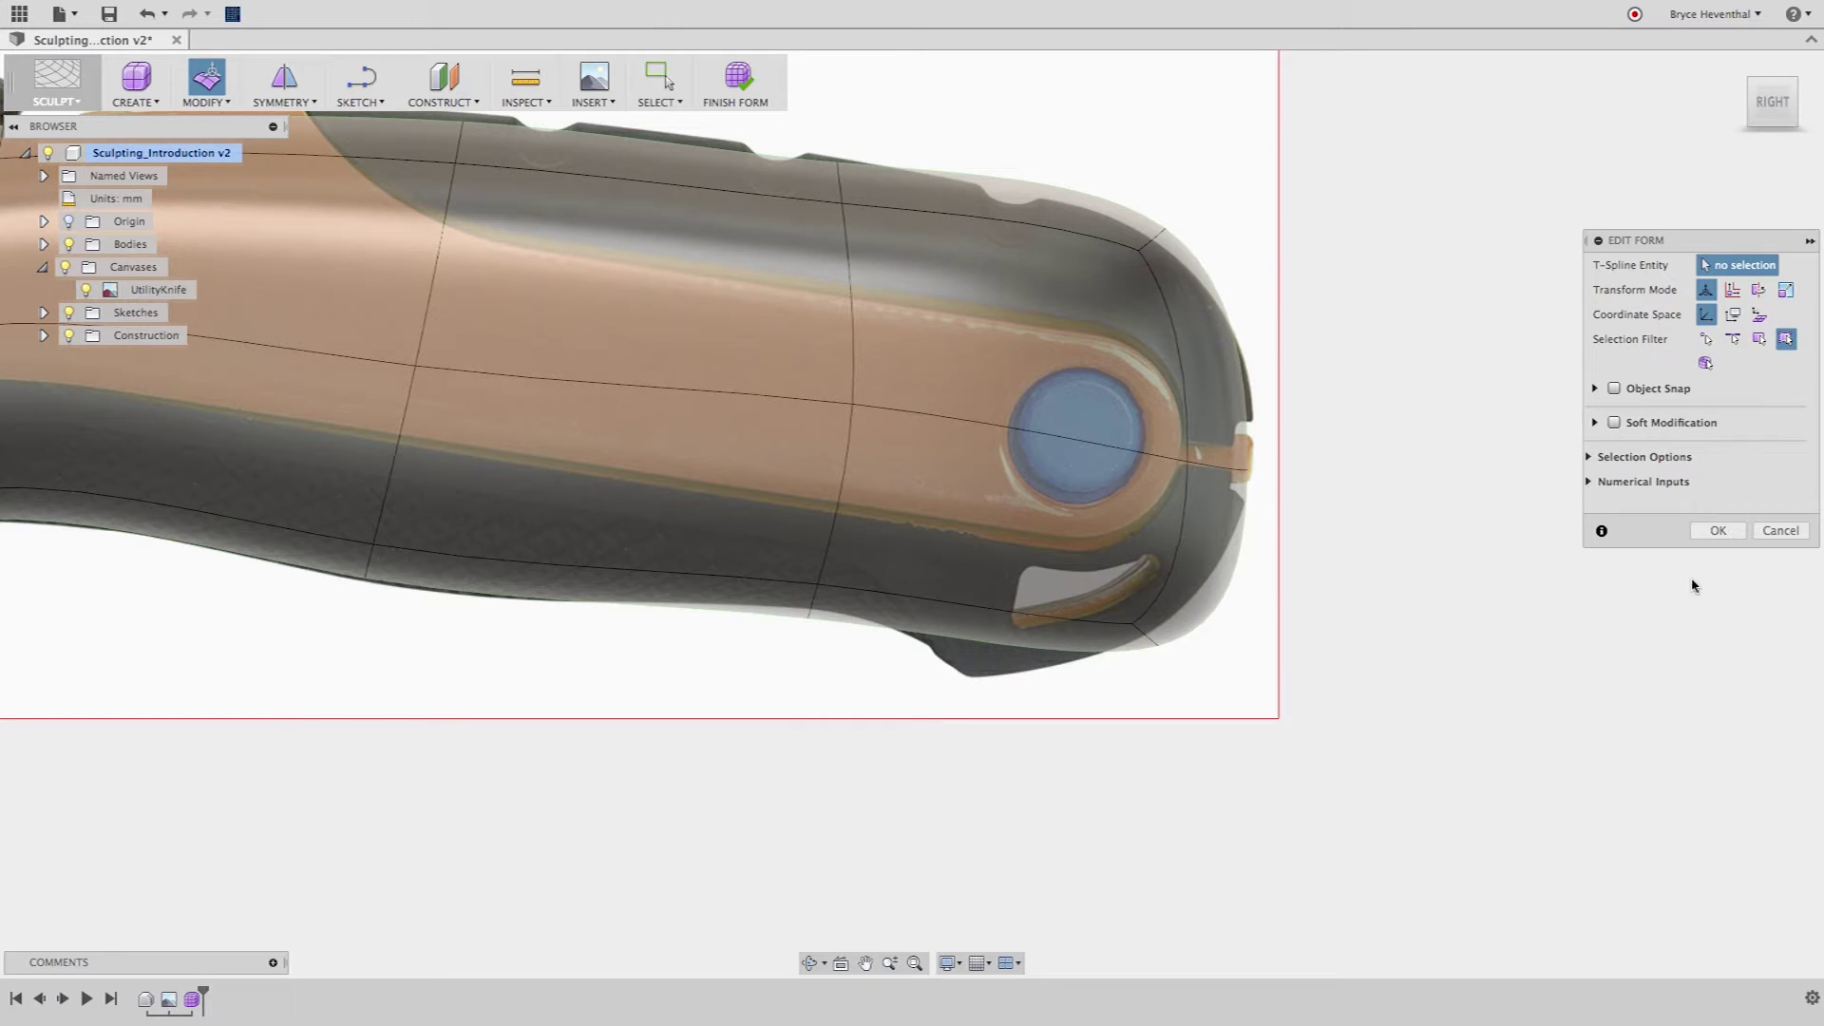
click(1716, 533)
click(815, 600)
right_click(815, 601)
click(805, 708)
drag(808, 614, 1164, 646)
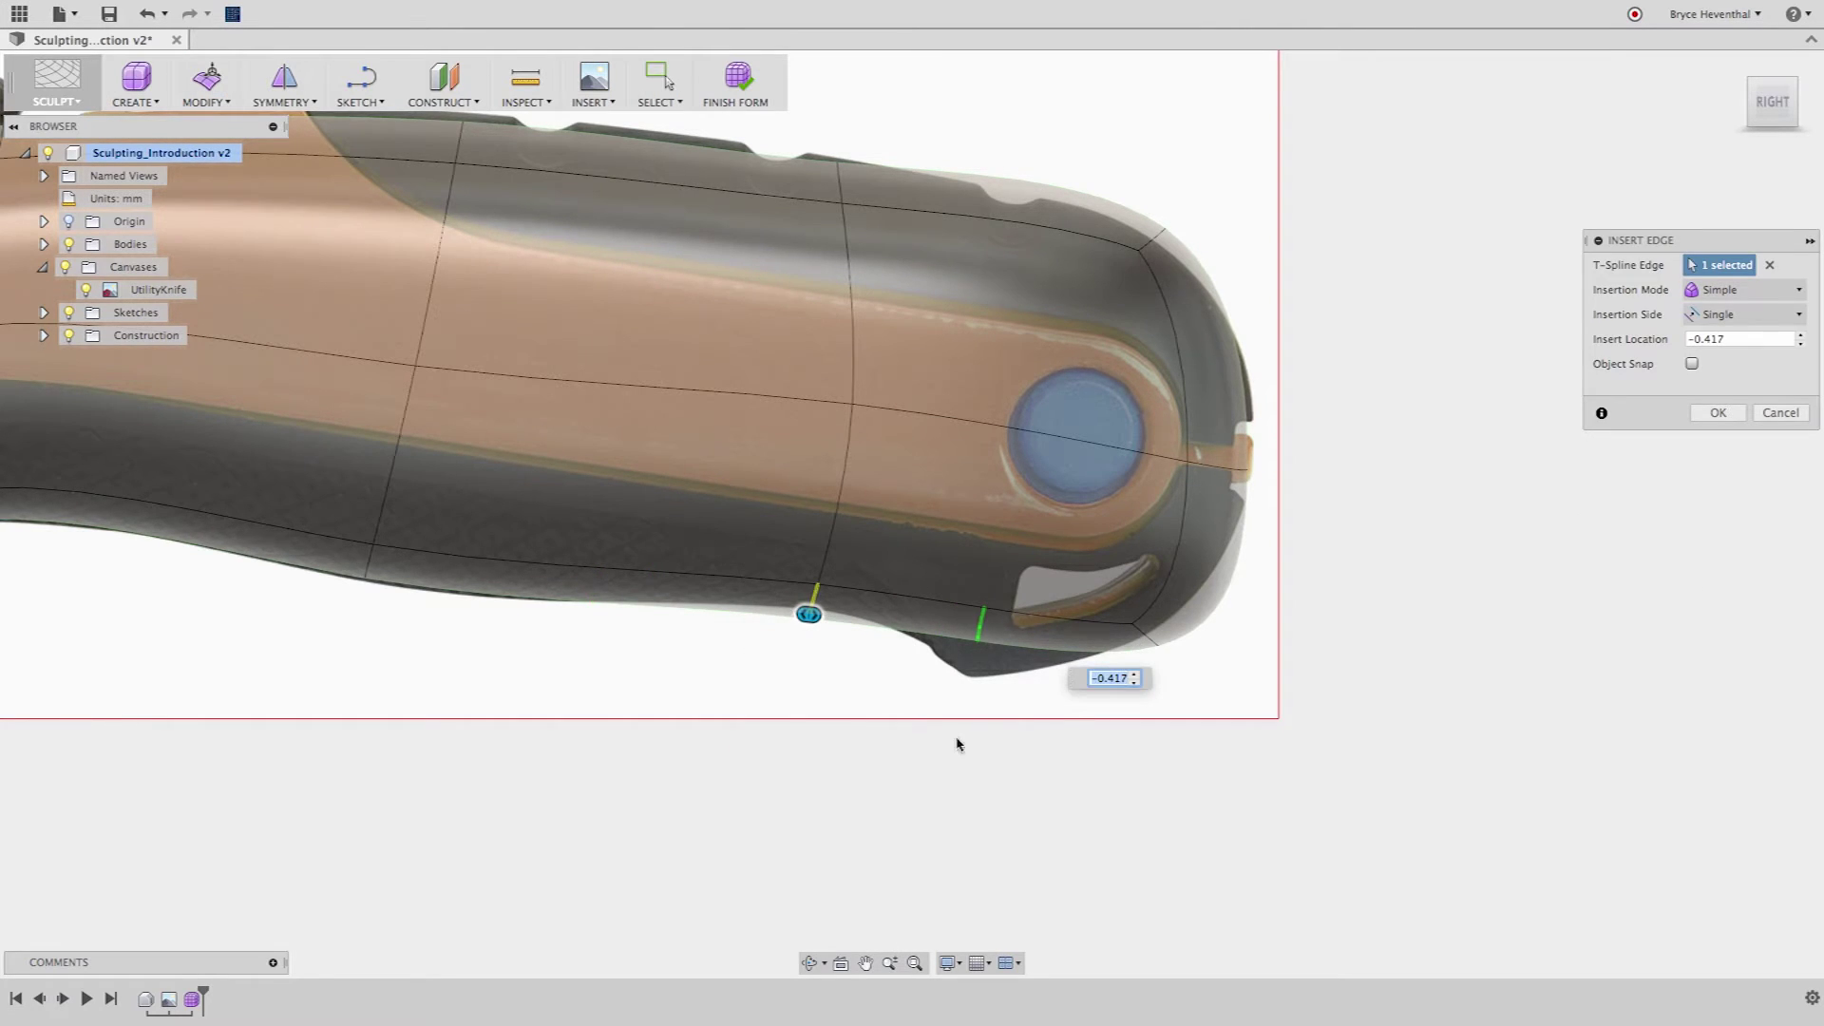
right_click(957, 745)
click(1005, 726)
Edit the form to move the inserted rear edge and its neighbouring underside edge onto the hooked heel outline
scroll(970, 722, up, 4)
right_click(970, 721)
click(1017, 705)
click(987, 578)
drag(979, 563, 949, 611)
drag(788, 574, 958, 607)
Adjust the rear end edges and the rear upper edges to match the knife's rounded tail, and finish editing
click(1335, 326)
drag(1320, 298, 1320, 304)
click(1275, 98)
drag(1252, 75, 1254, 141)
middle_drag(1257, 142, 1408, 311)
click(1164, 244)
drag(1148, 205, 1154, 207)
click(782, 196)
drag(758, 170, 750, 164)
scroll(731, 482, down, 3)
middle_drag(732, 482, 1016, 432)
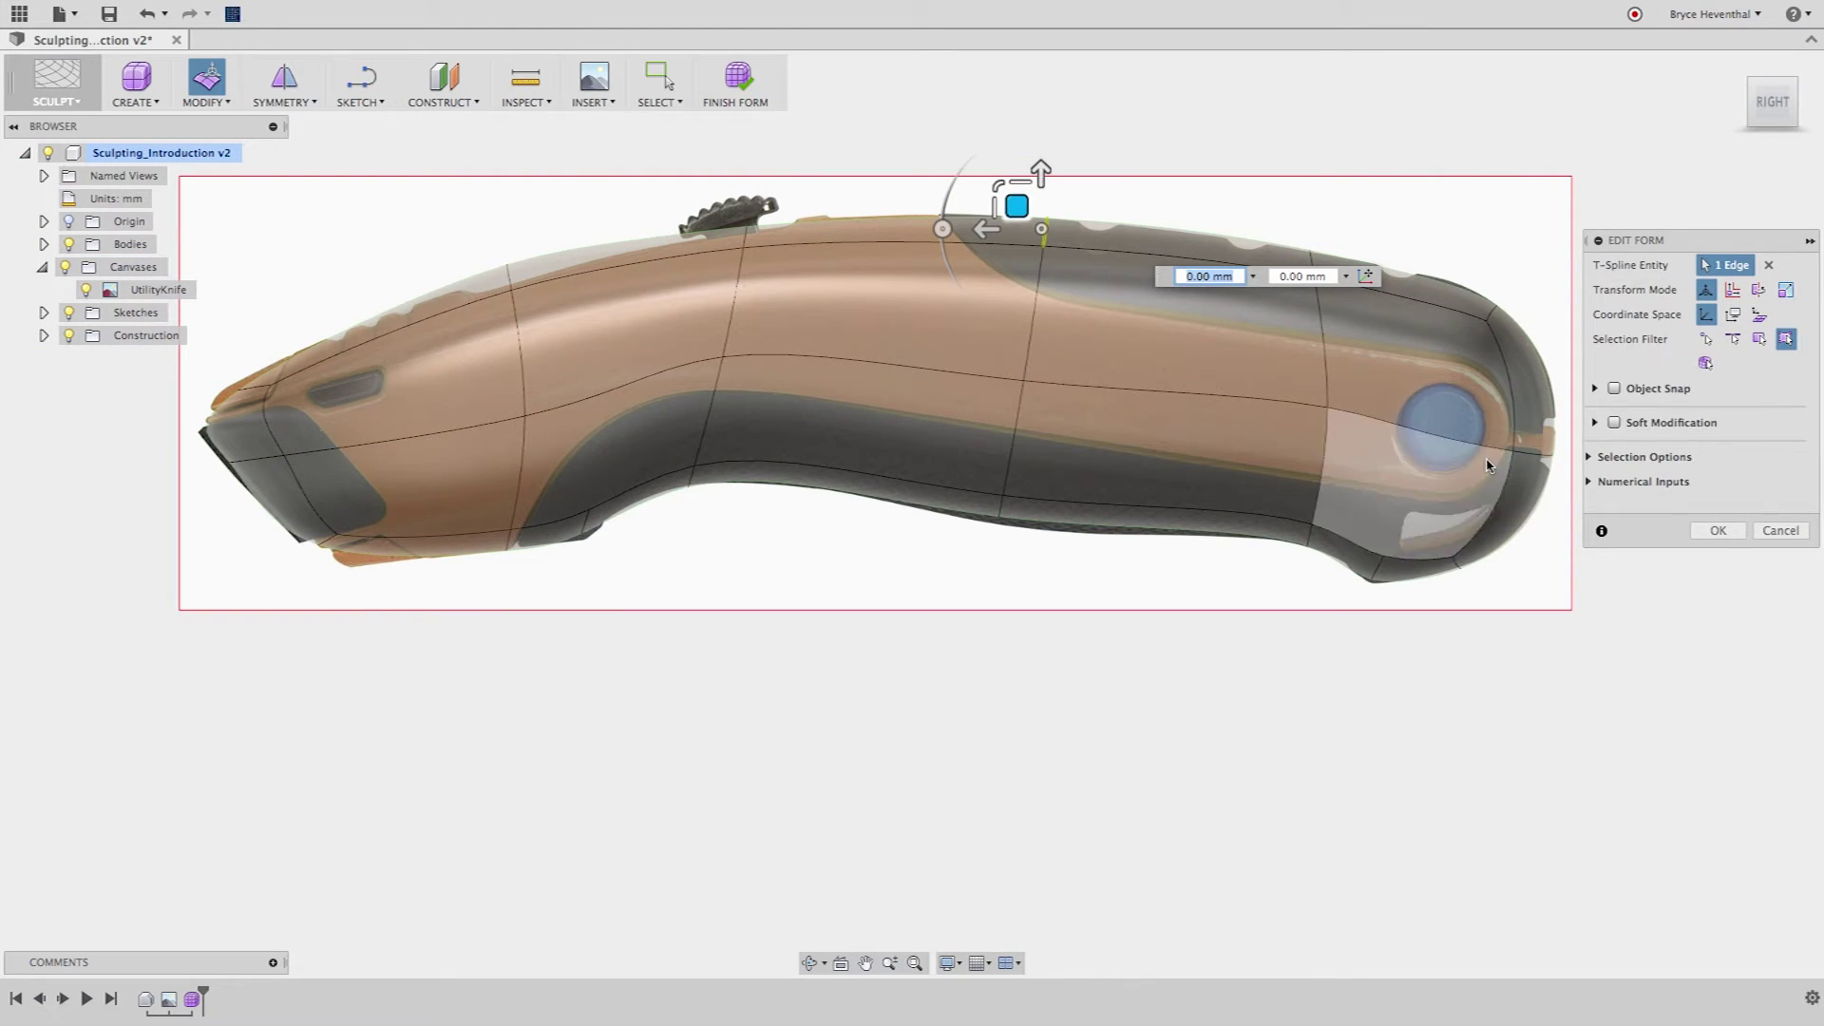
click(1714, 536)
Insert two points across the front section's lower face to add a short edge behind the nose, using Simple mode
click(915, 963)
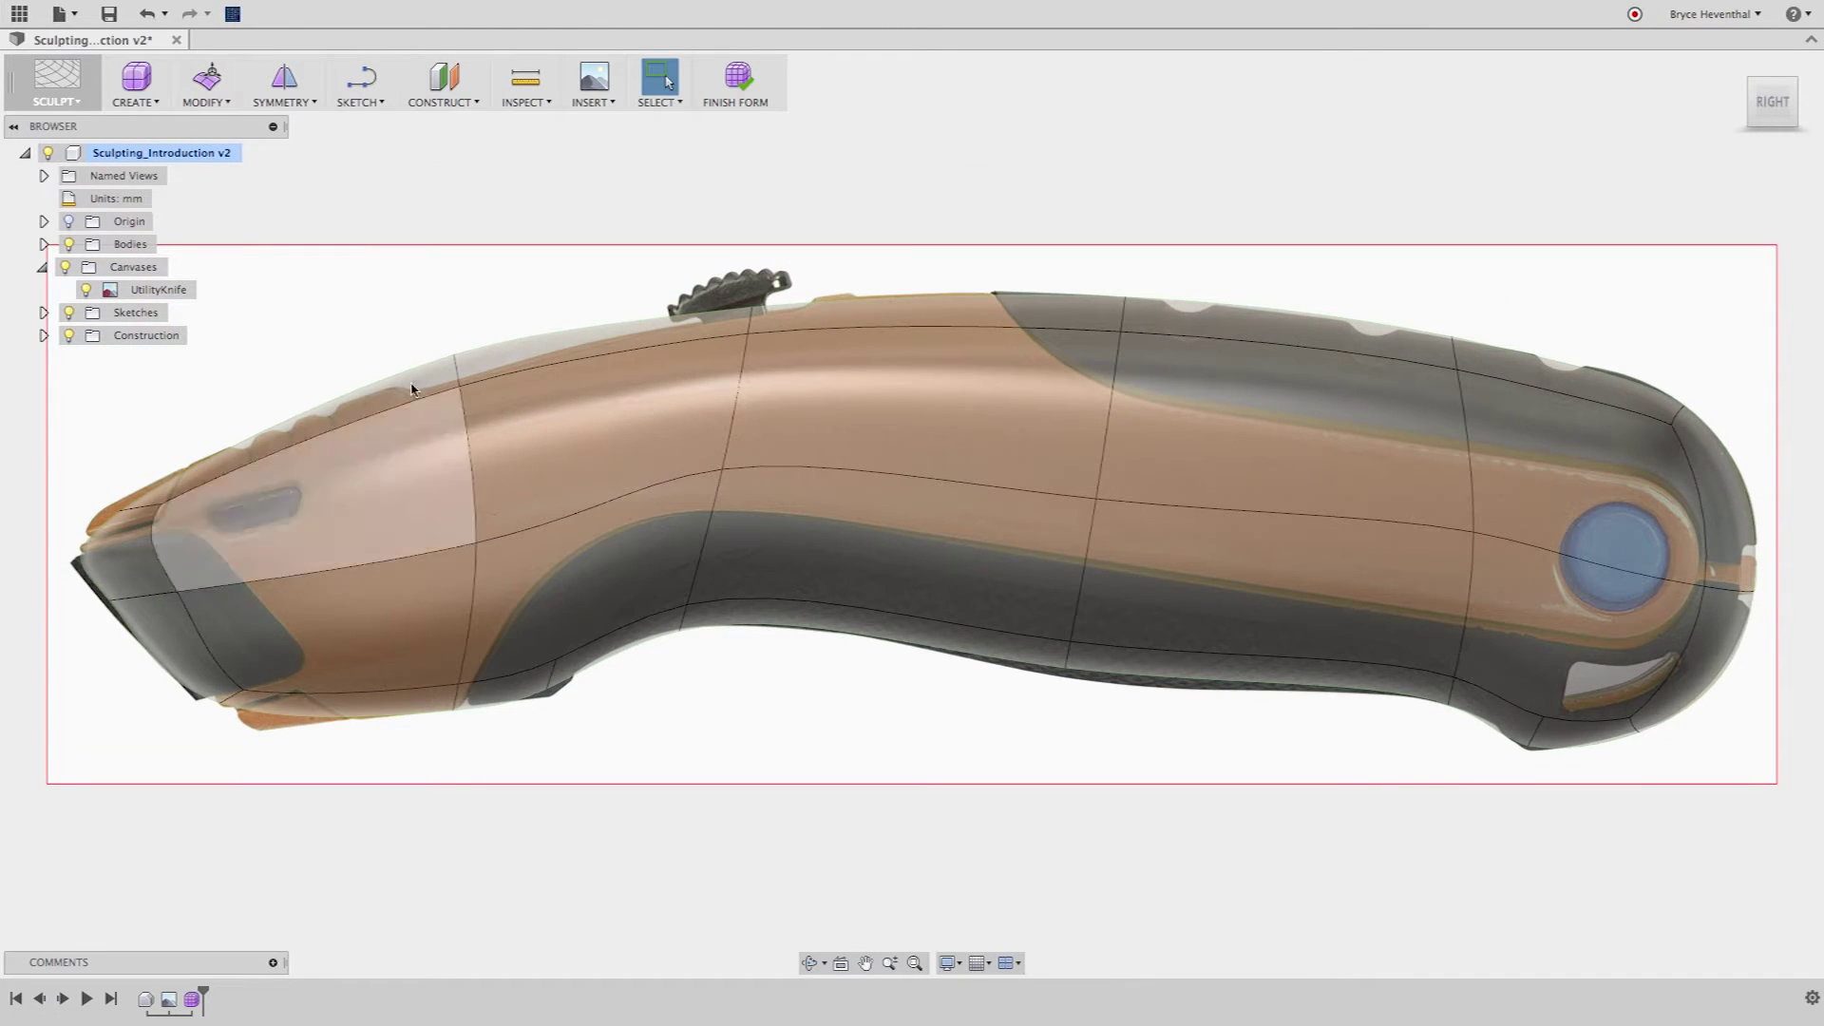
click(211, 102)
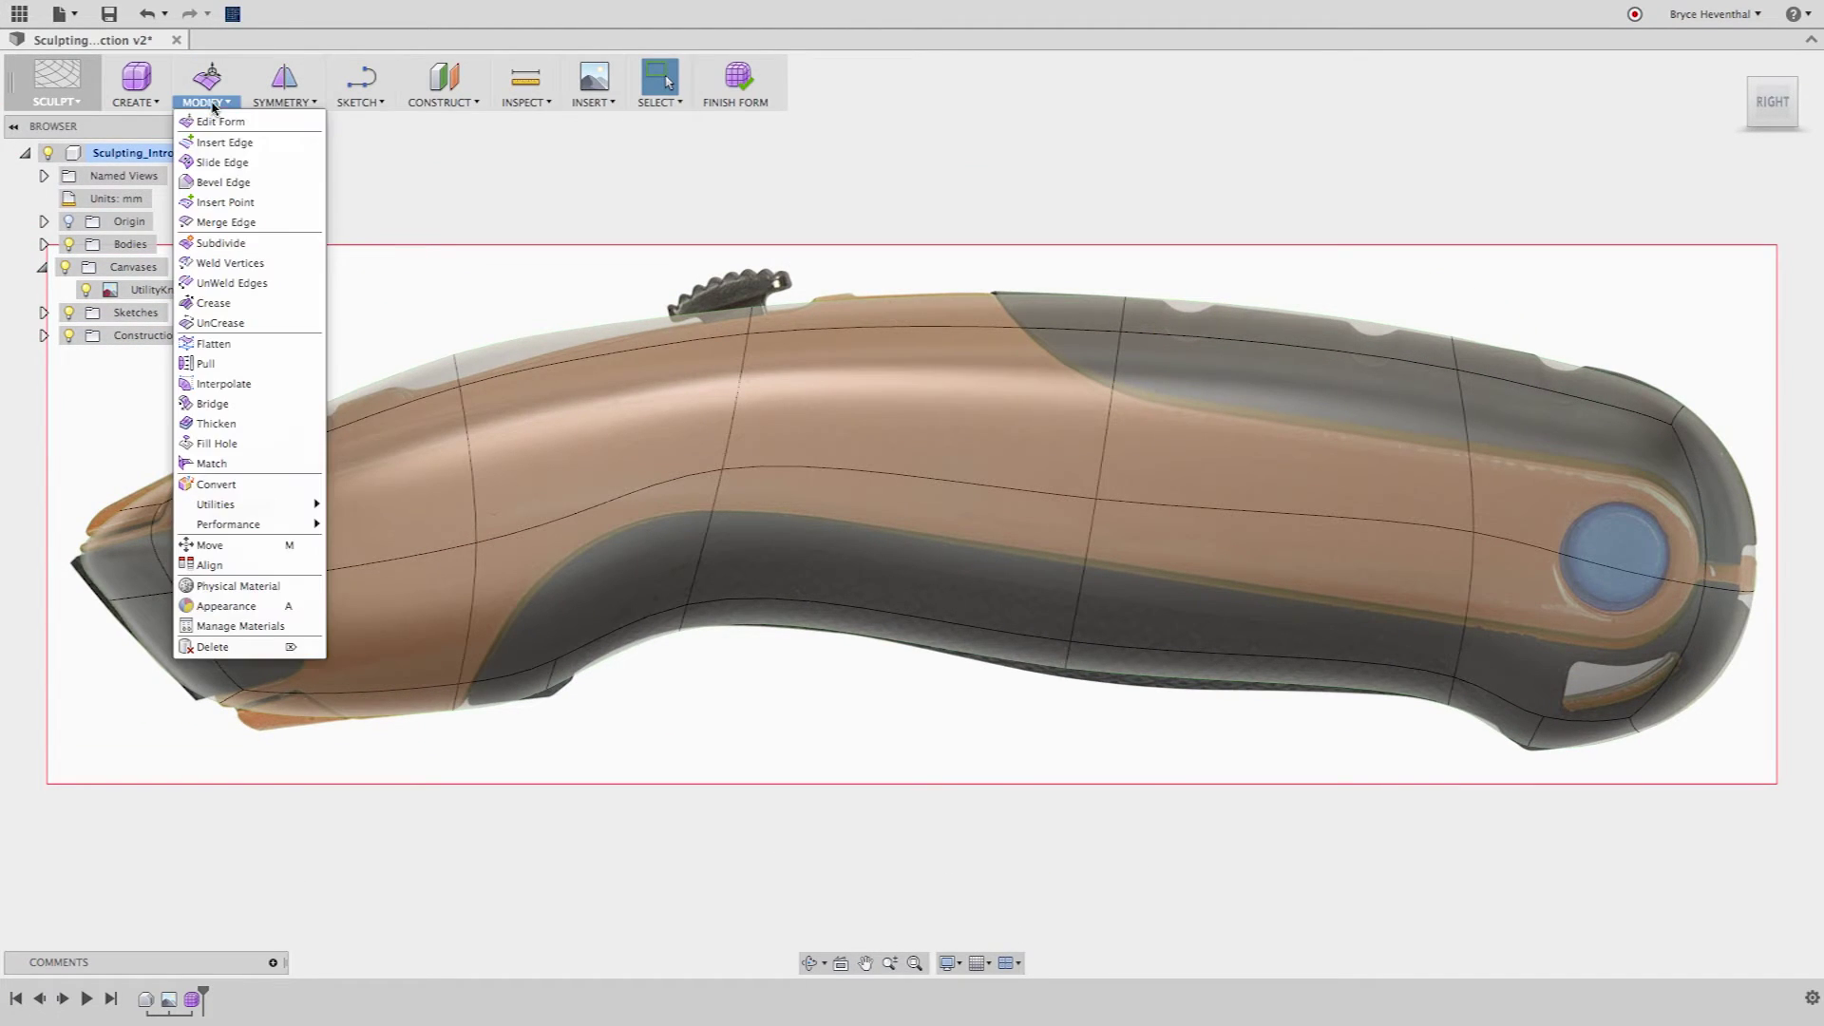
click(226, 202)
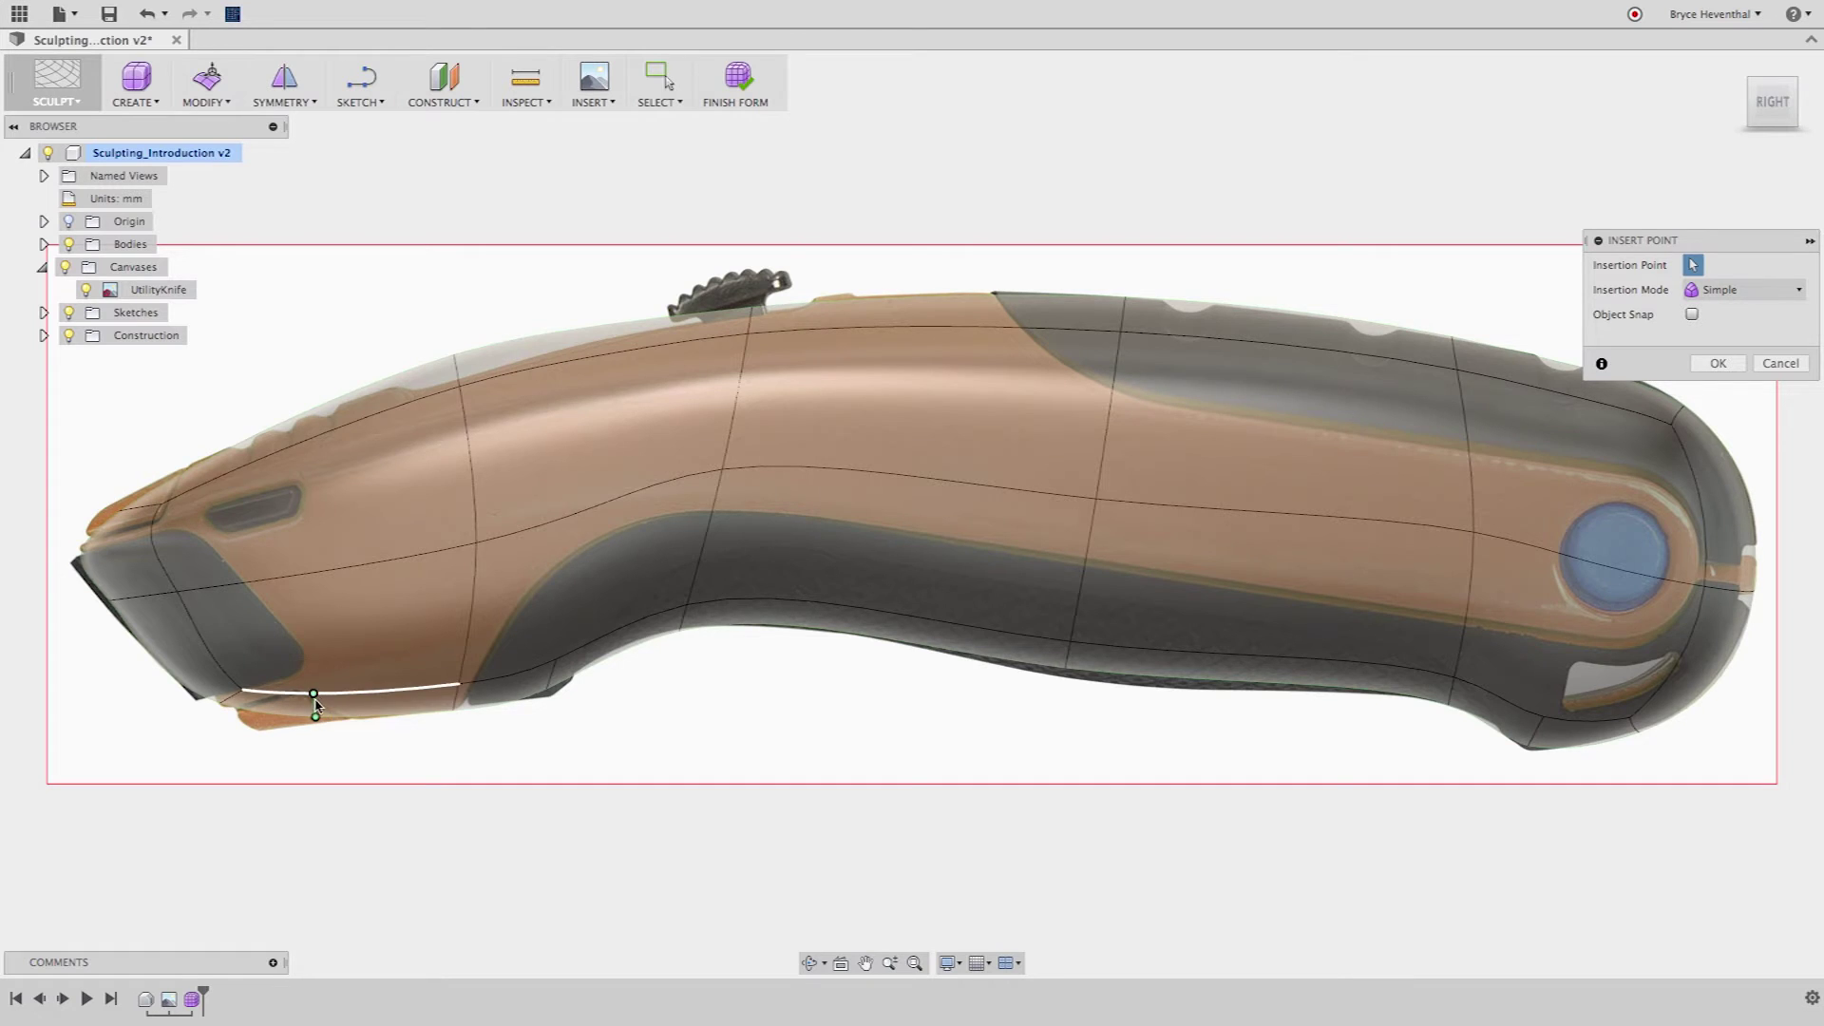
scroll(316, 703, up, 3)
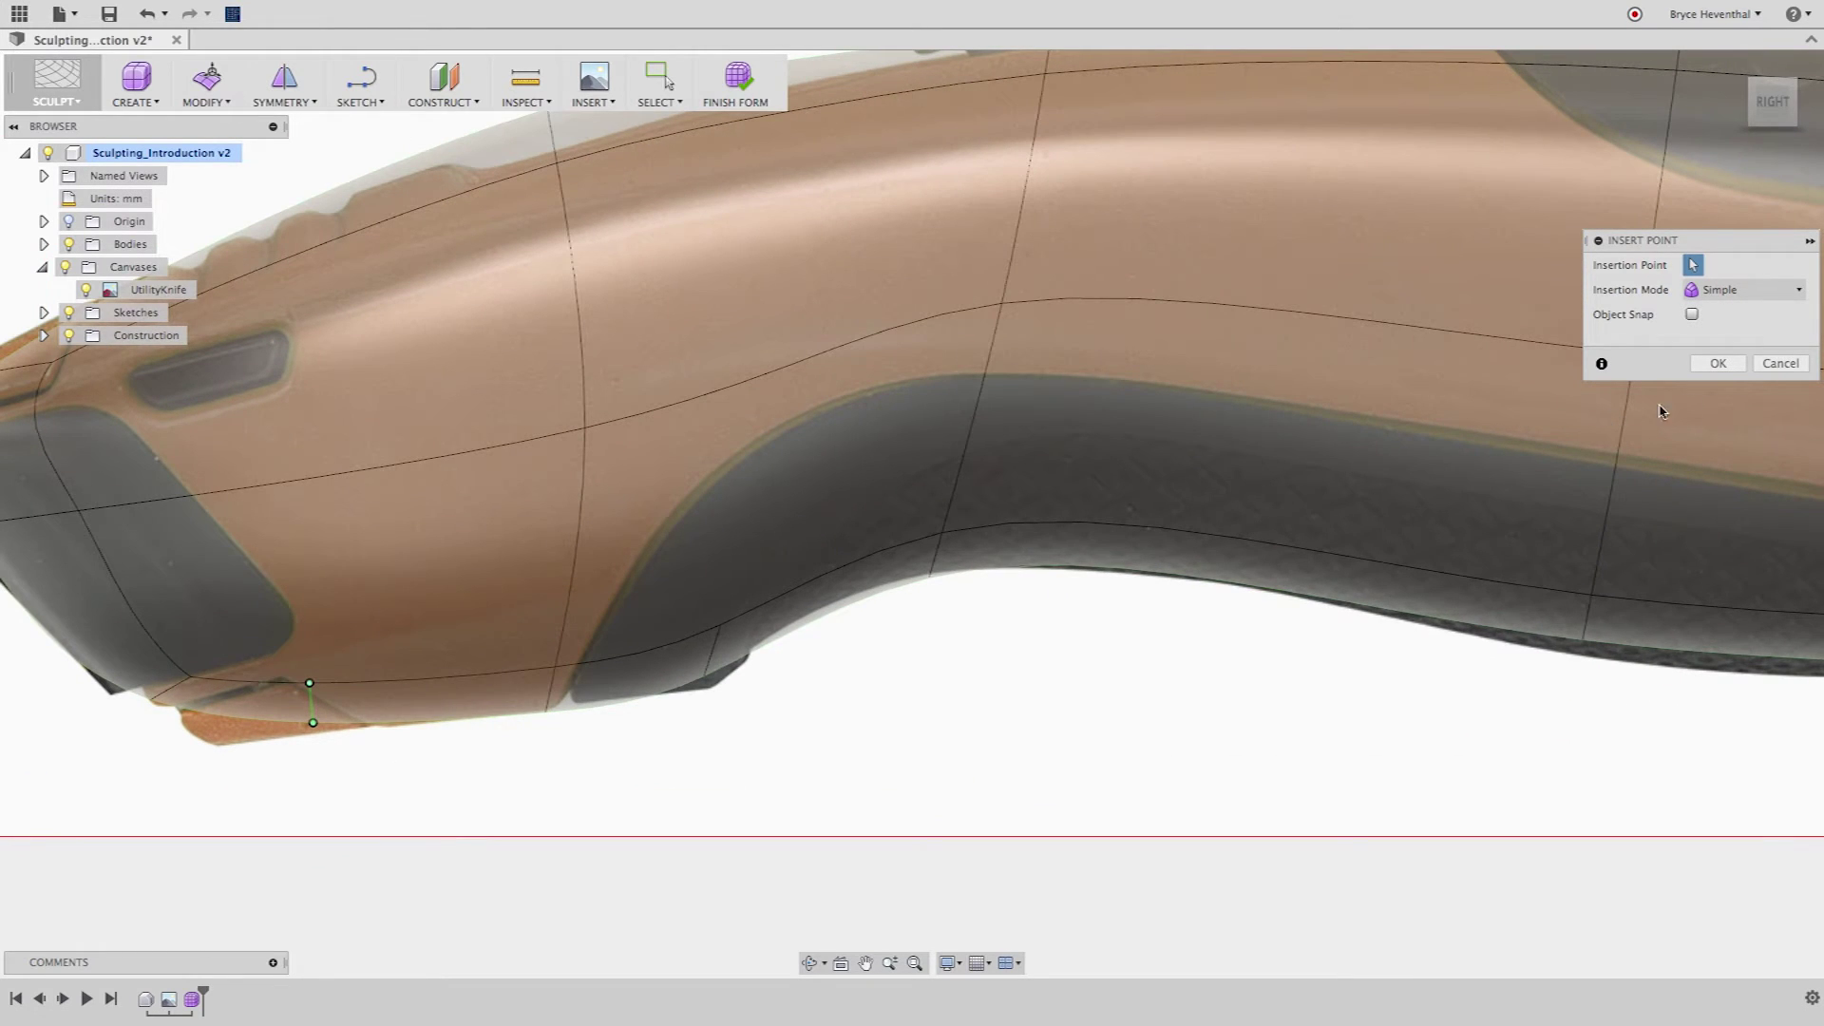
click(1730, 365)
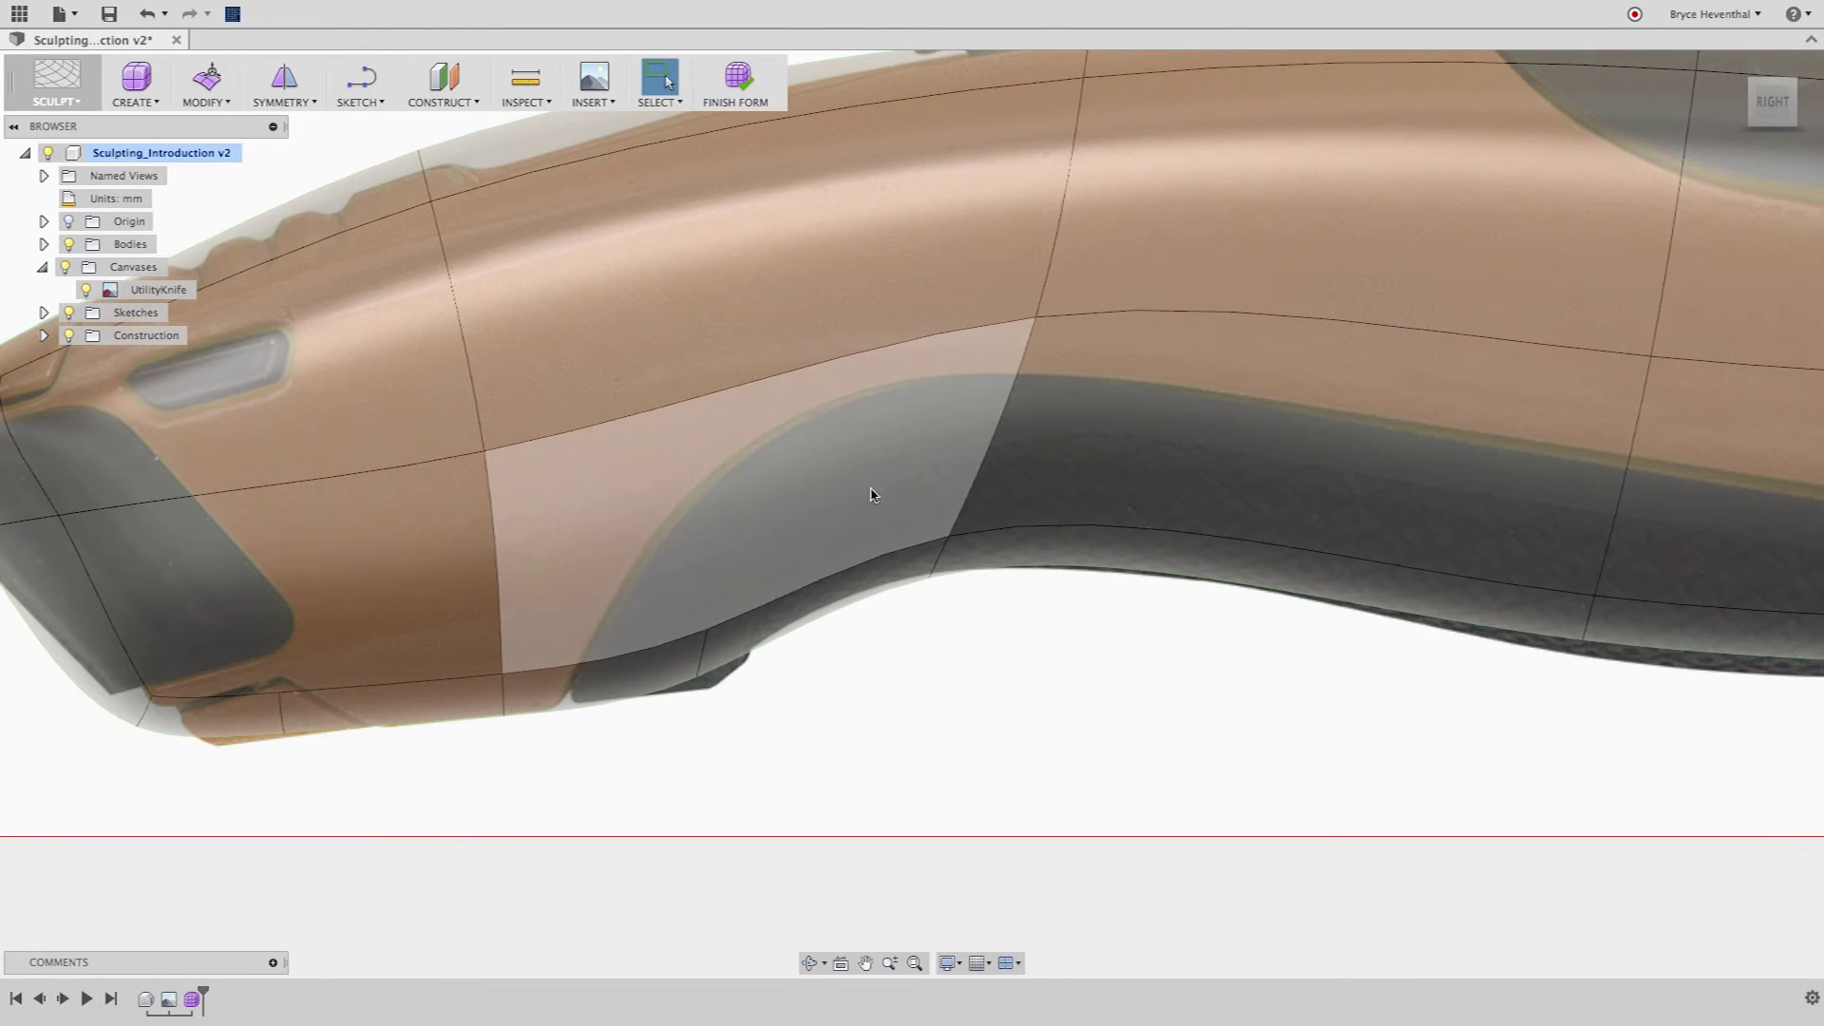
Move the new lower front edge about 0.238 mm and -2.562 mm, and the upper front edge about -1.535 mm and -0.192 mm
right_click(375, 826)
click(459, 794)
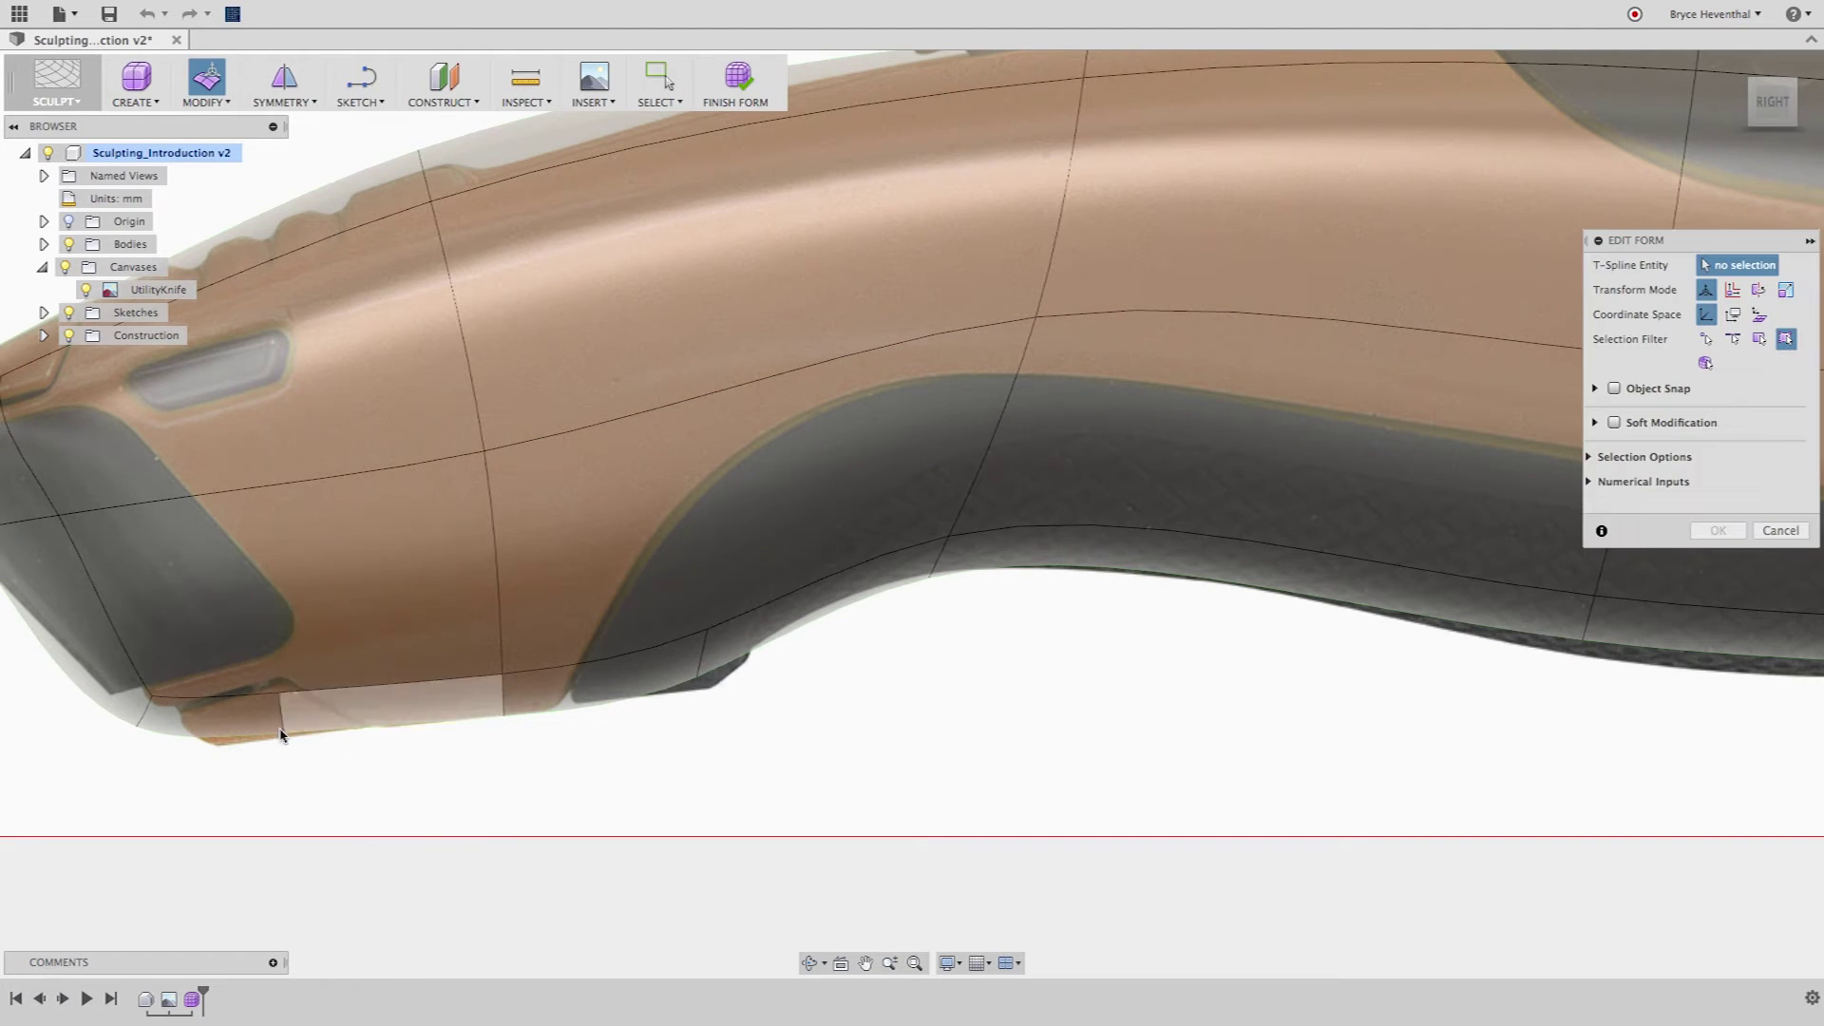
drag(118, 687, 309, 688)
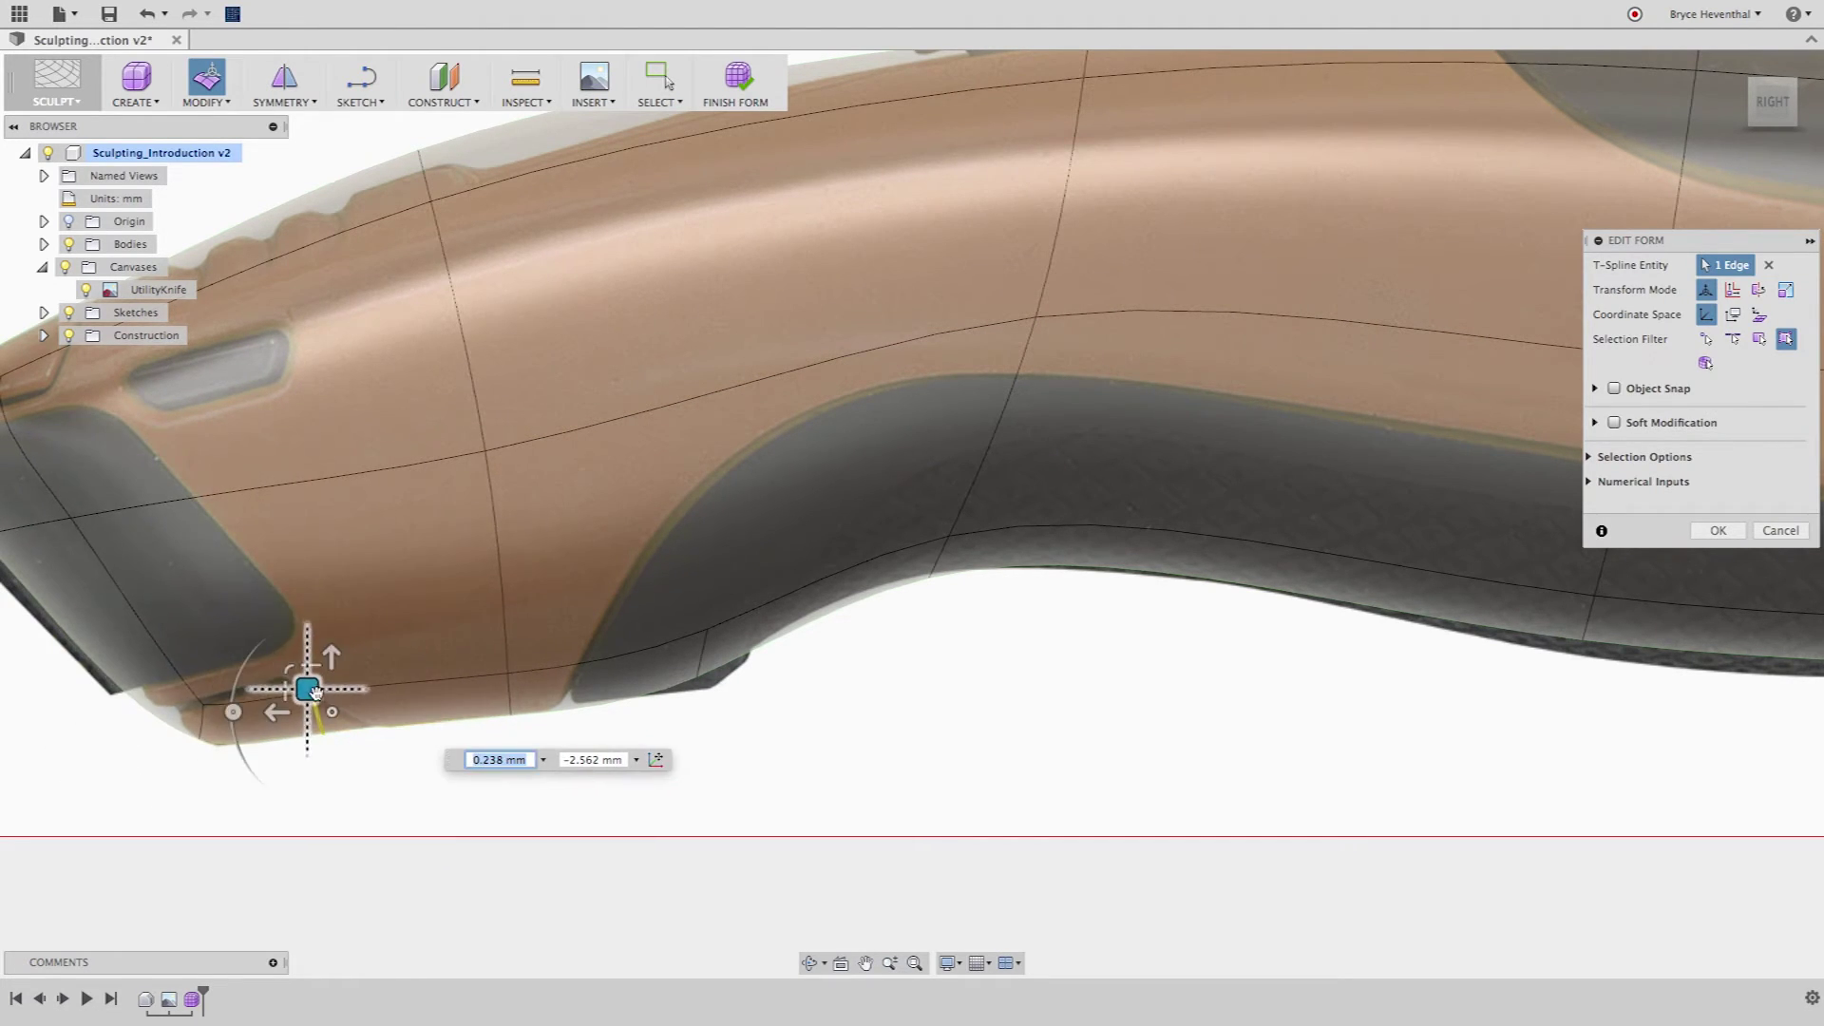
middle_drag(322, 785, 554, 776)
scroll(554, 776, down, 3)
click(622, 402)
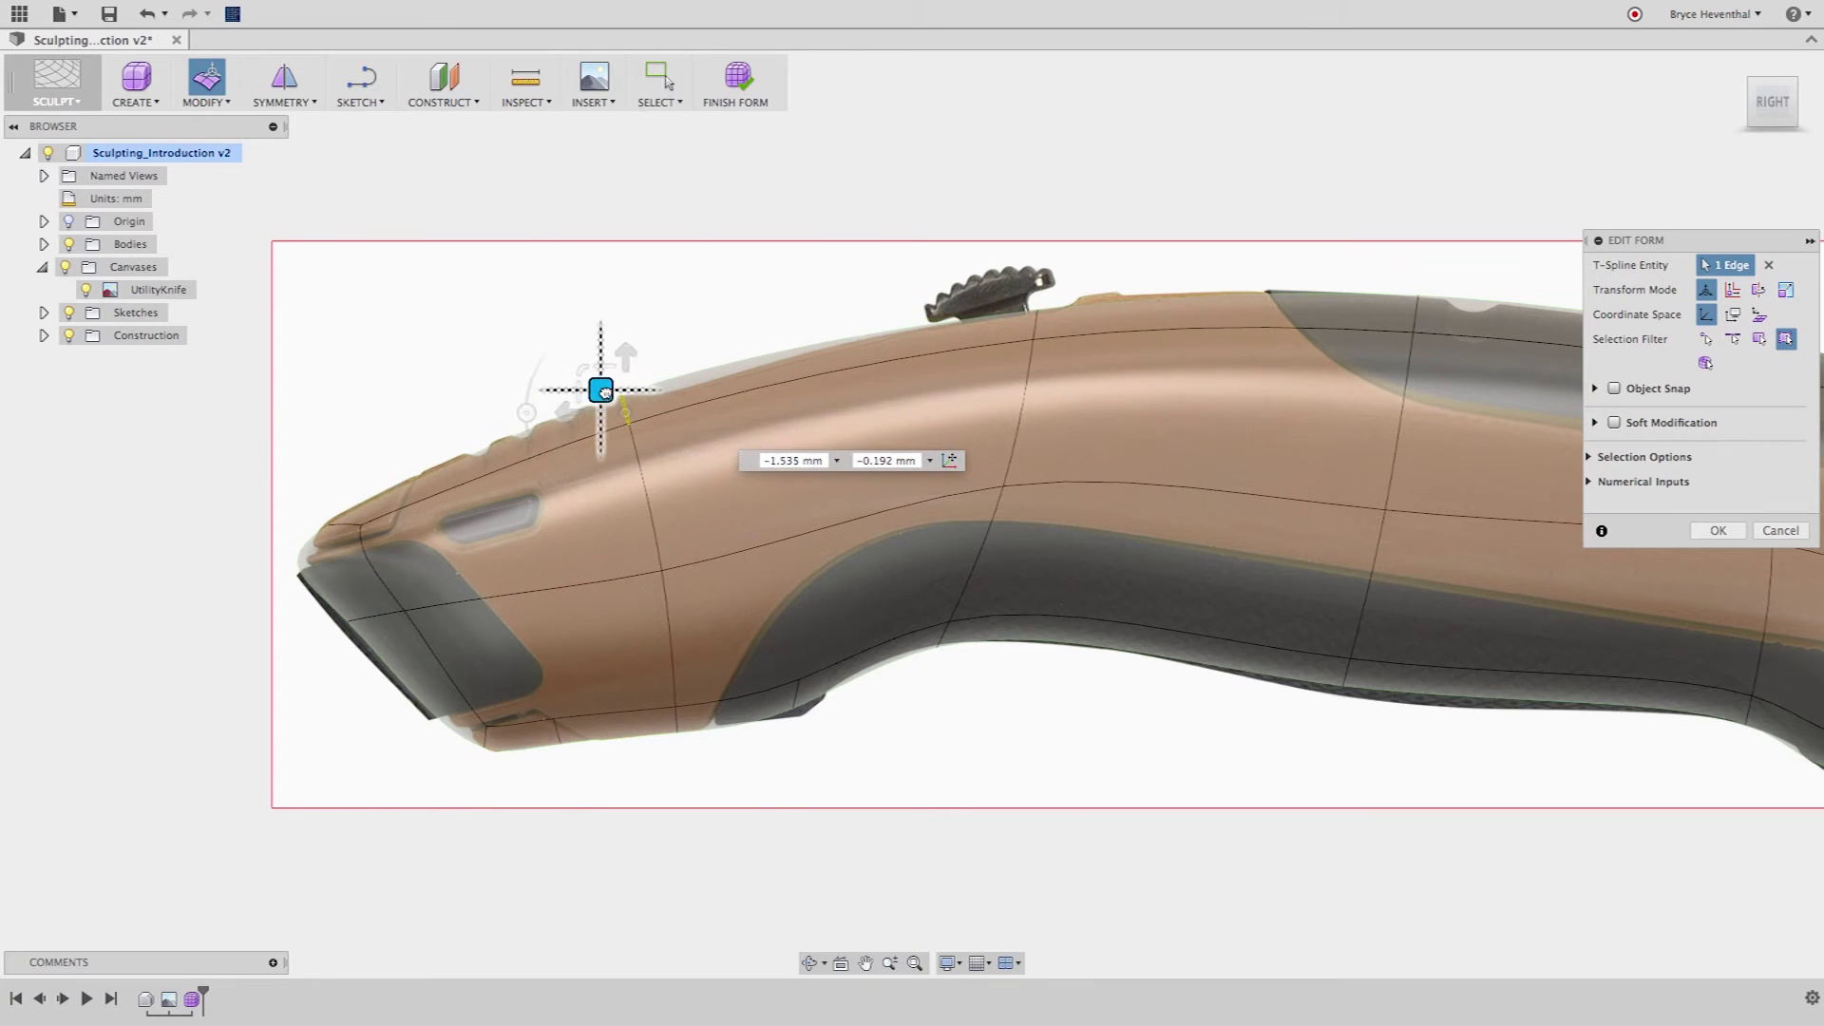
key(Return)
Hide the UtilityKnife canvas, check the sculpted handle from the home and right views, and finish the form
middle_drag(1461, 744, 1193, 651)
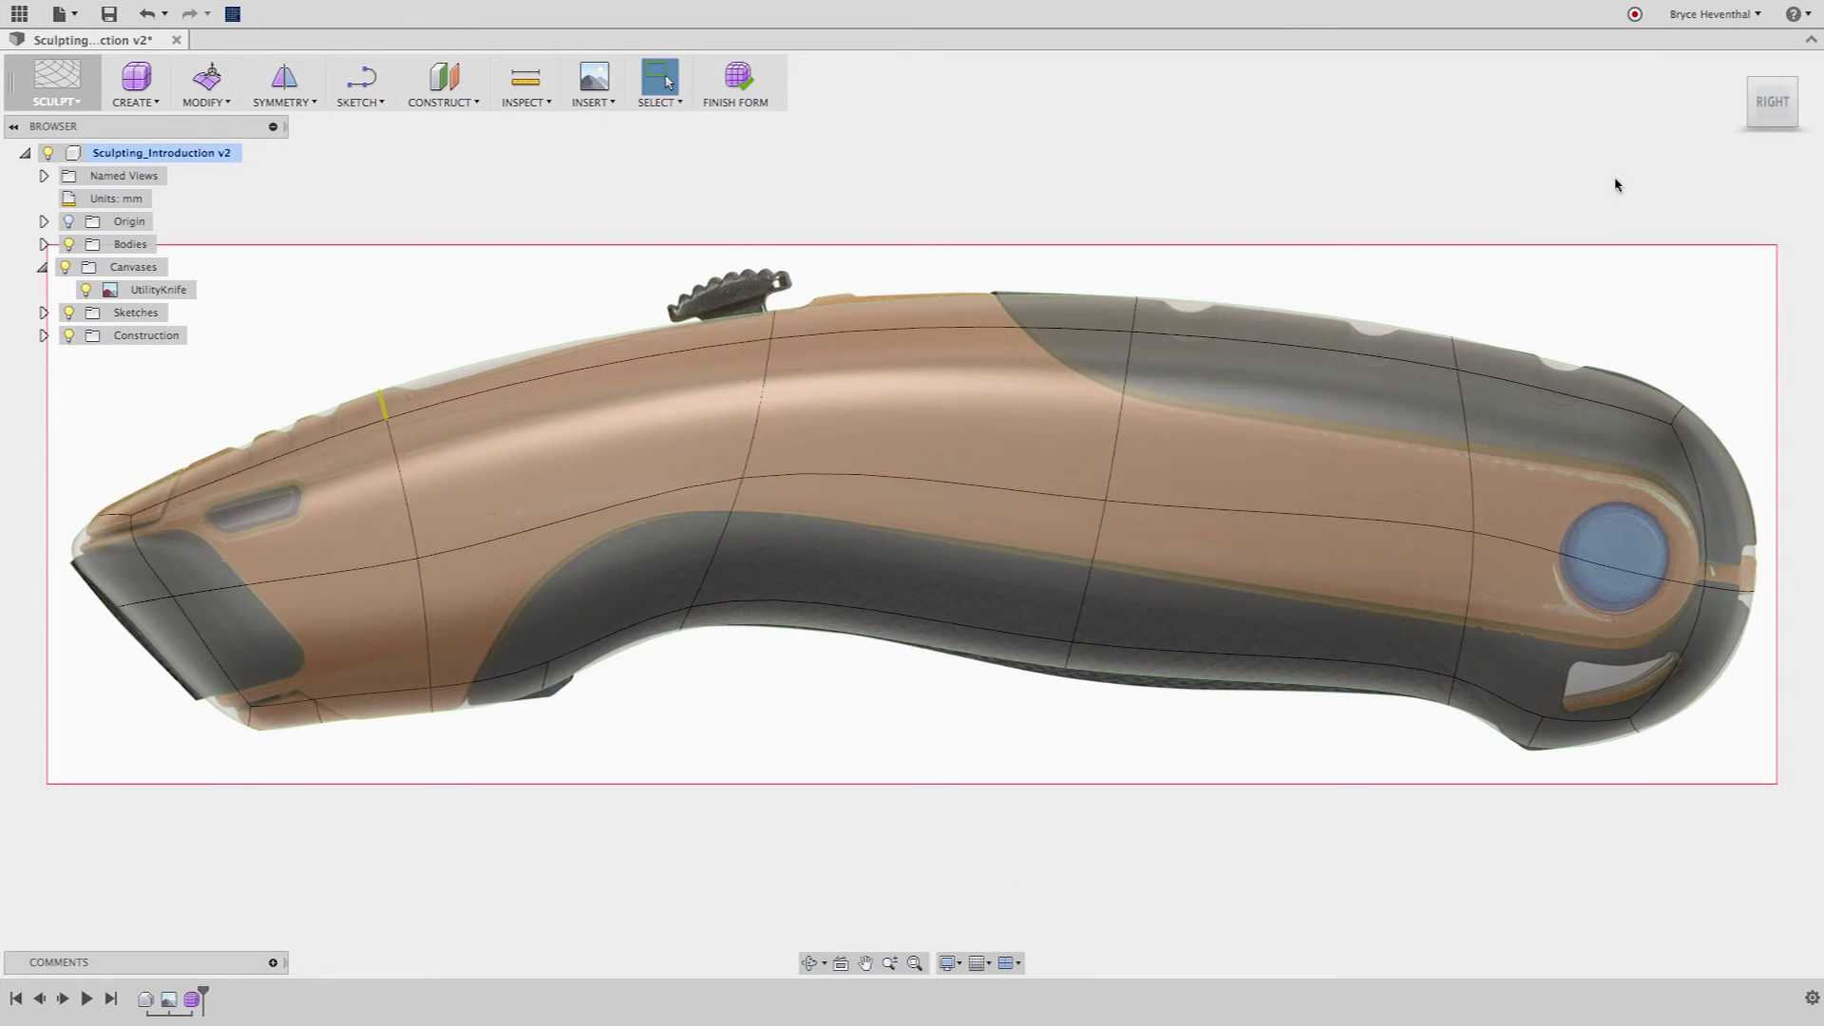
click(1737, 65)
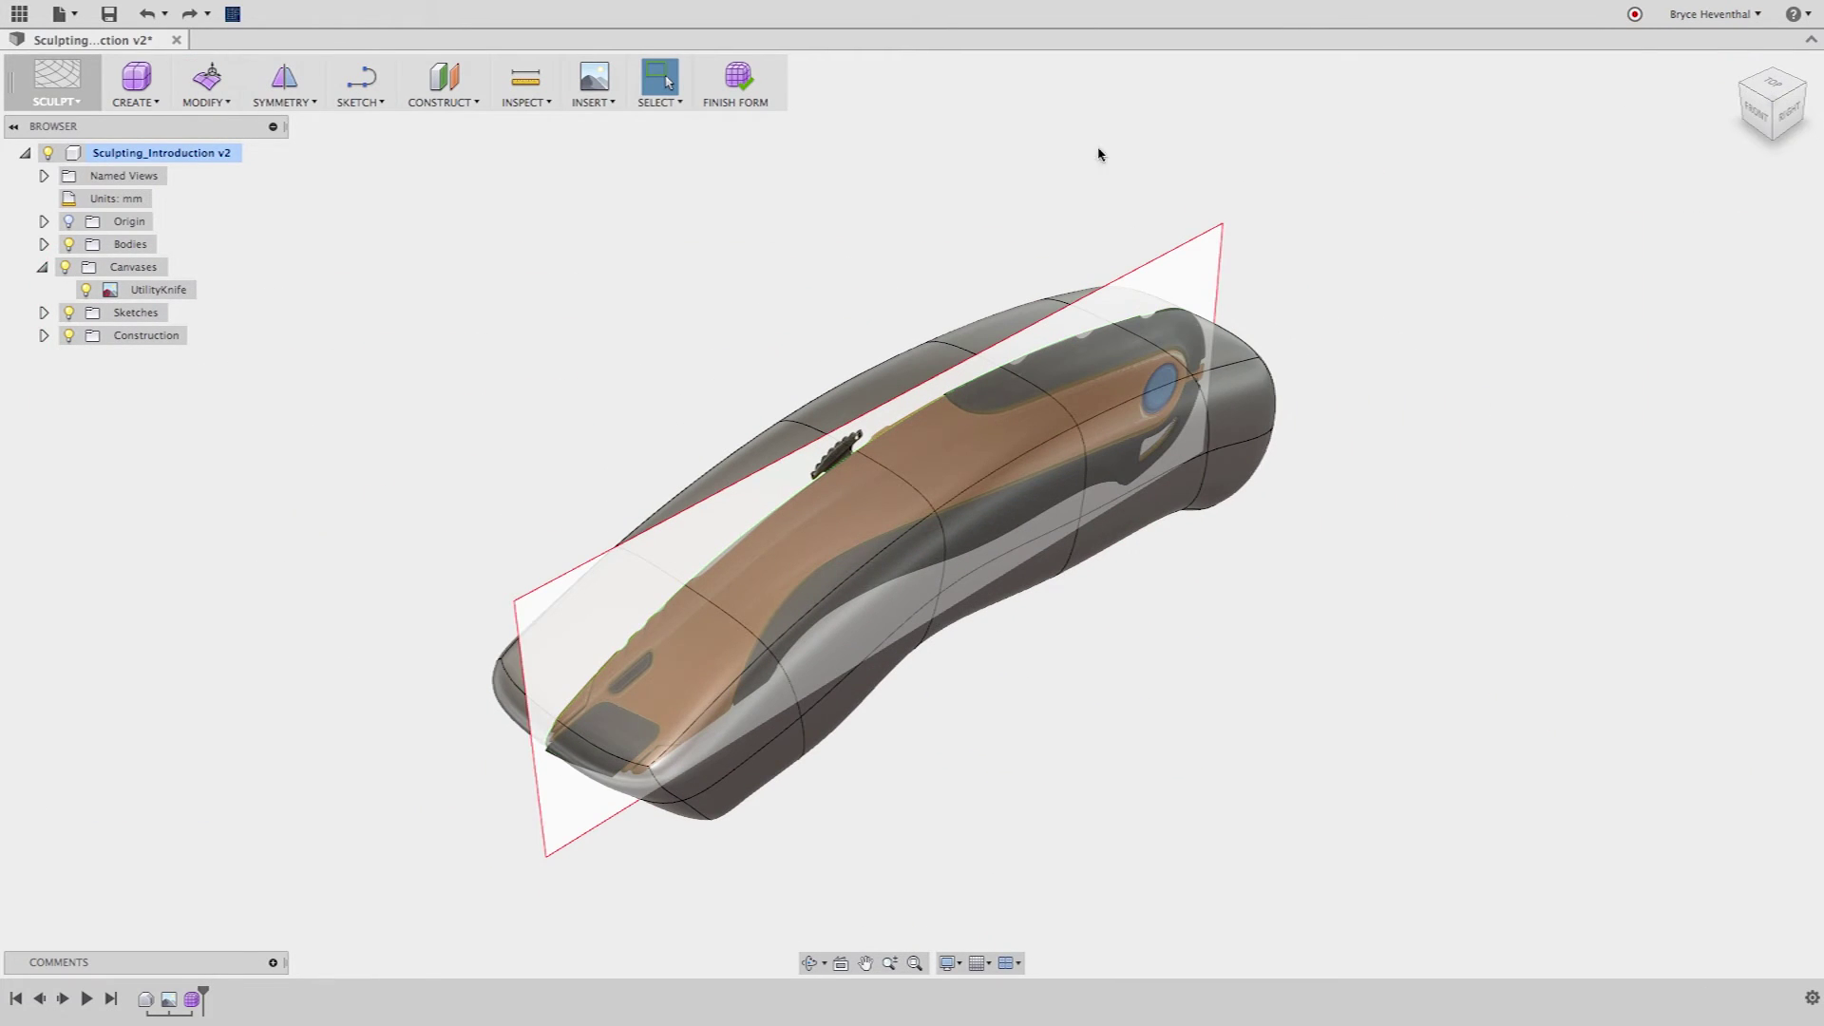
click(86, 291)
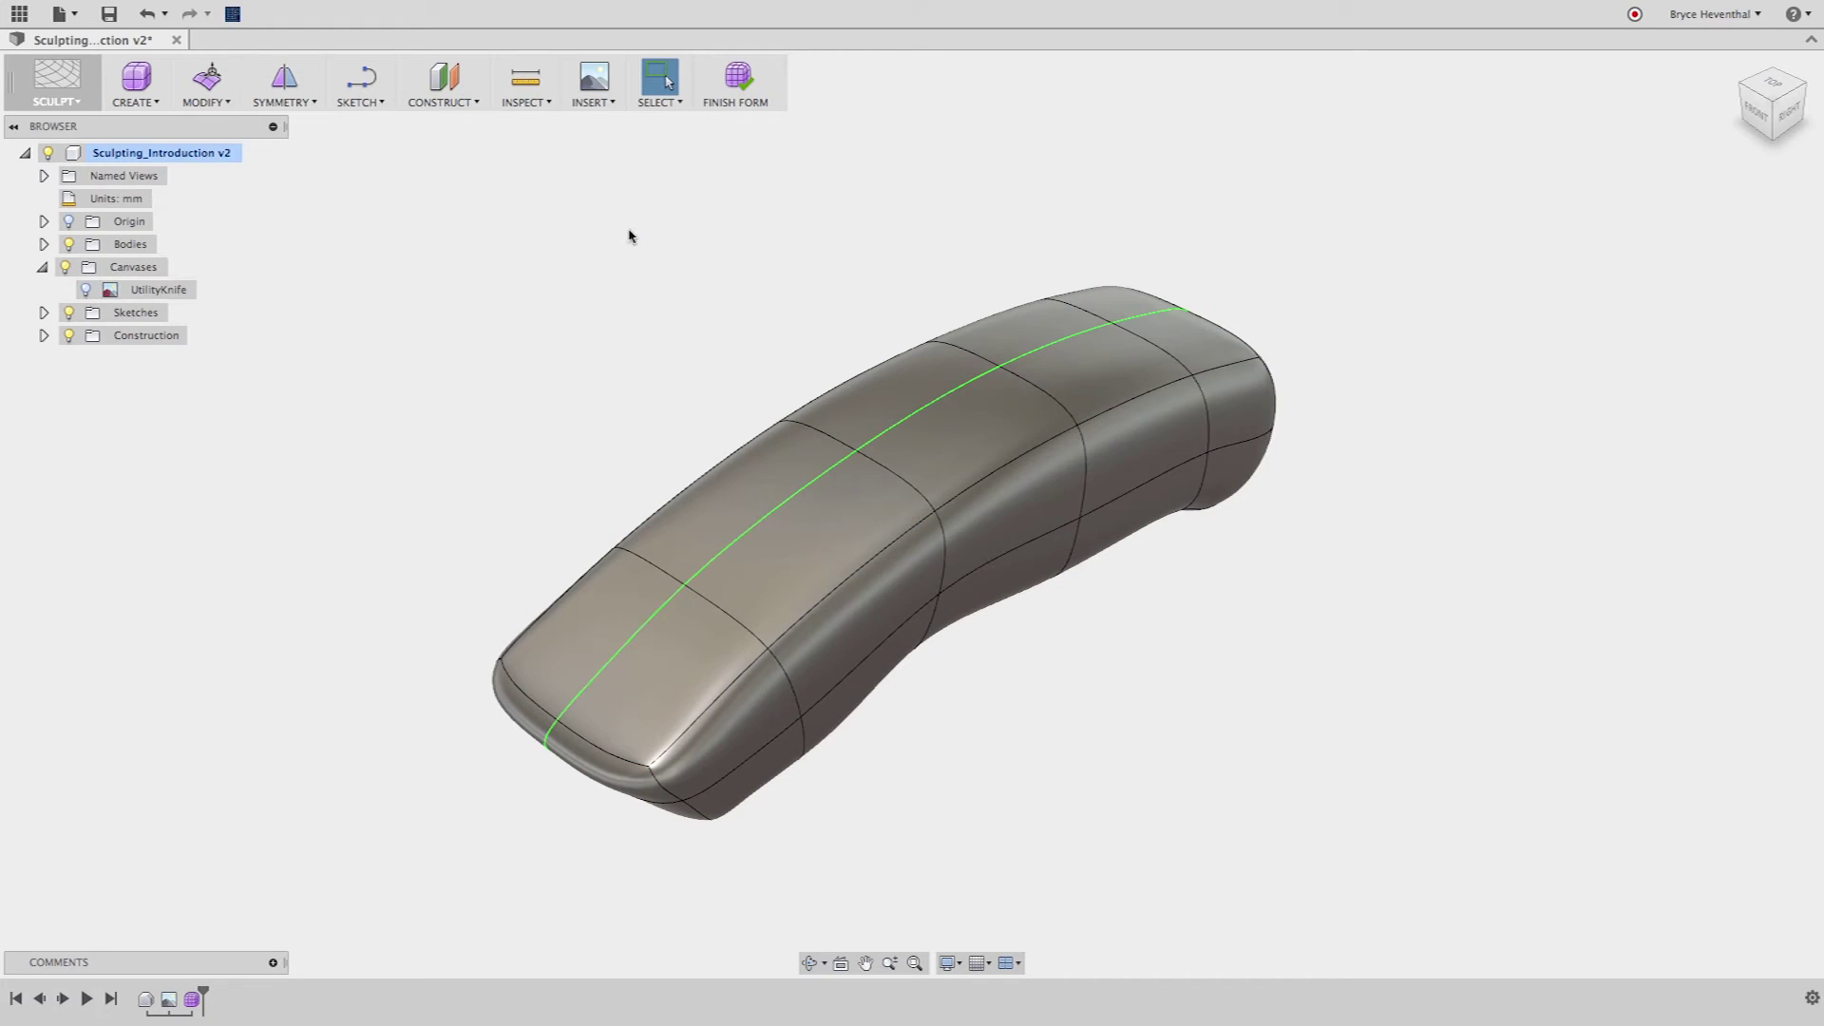
click(1788, 115)
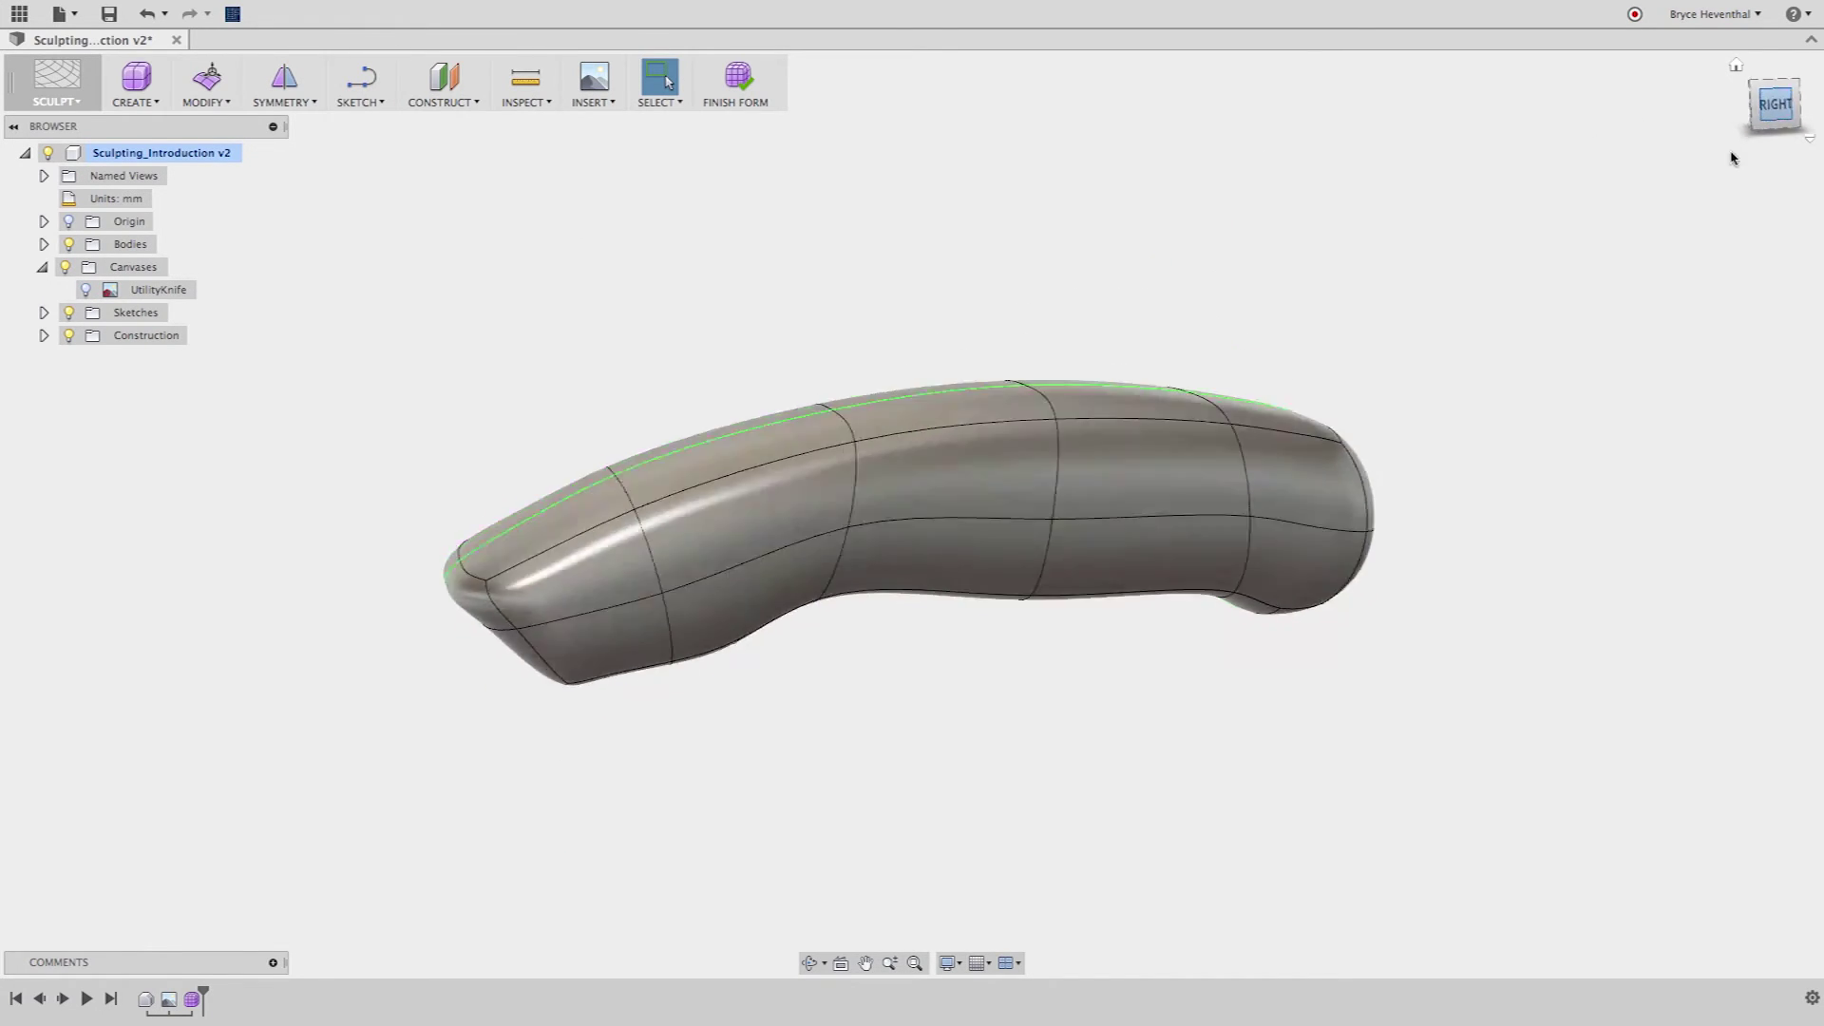
click(738, 77)
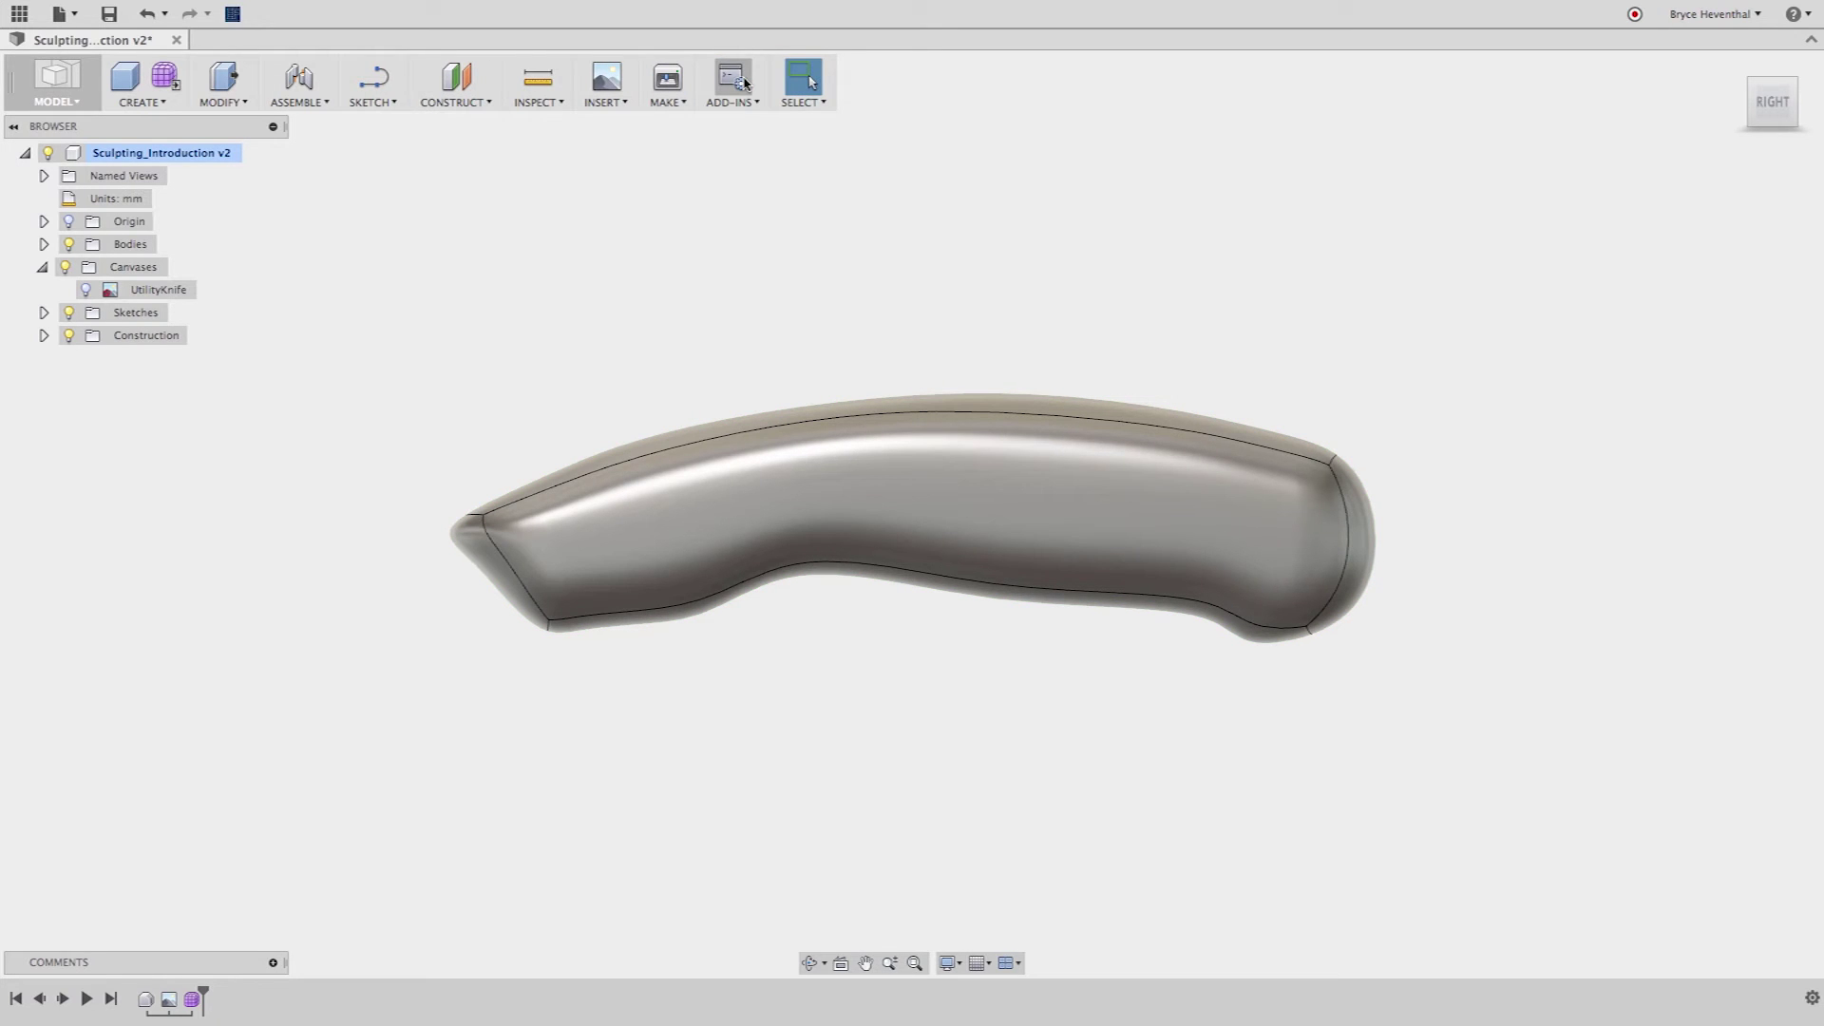
shift+middle_drag(738, 218, 802, 280)
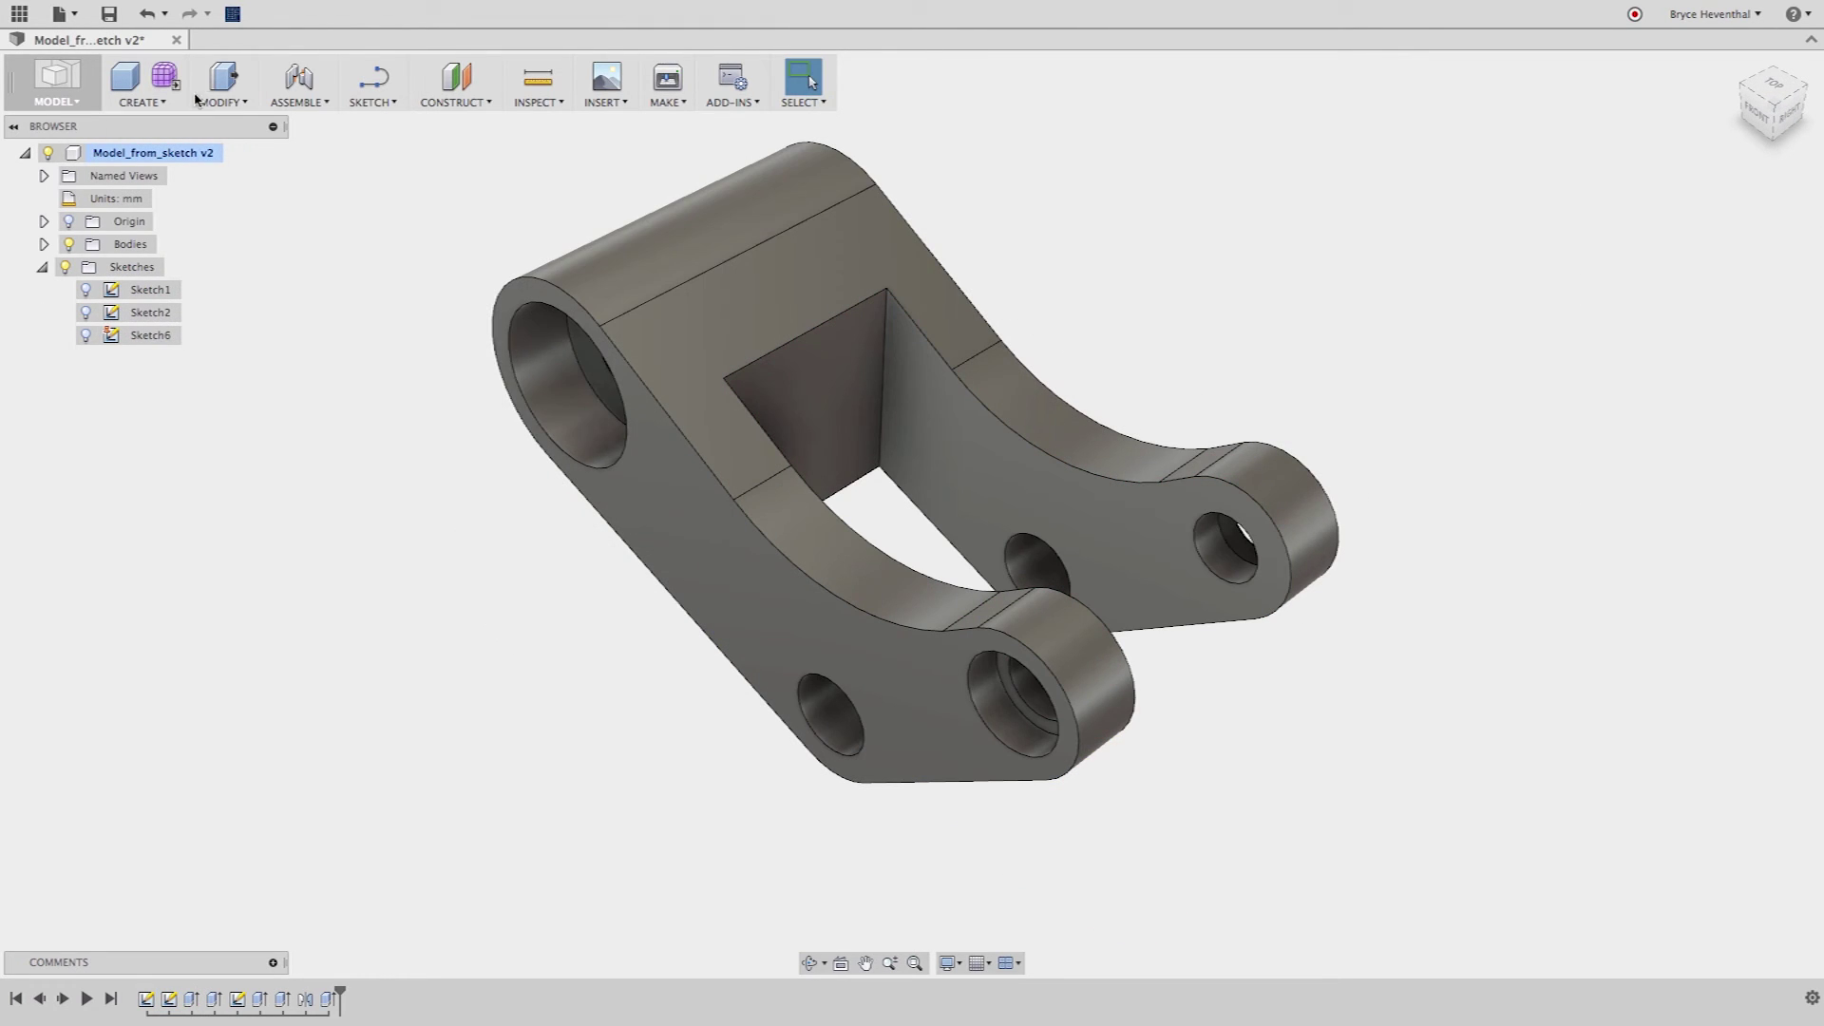
Fillet the inner corner edges of the bracket's rectangular opening with a constant radius of about 7.435 mm
click(204, 100)
click(226, 145)
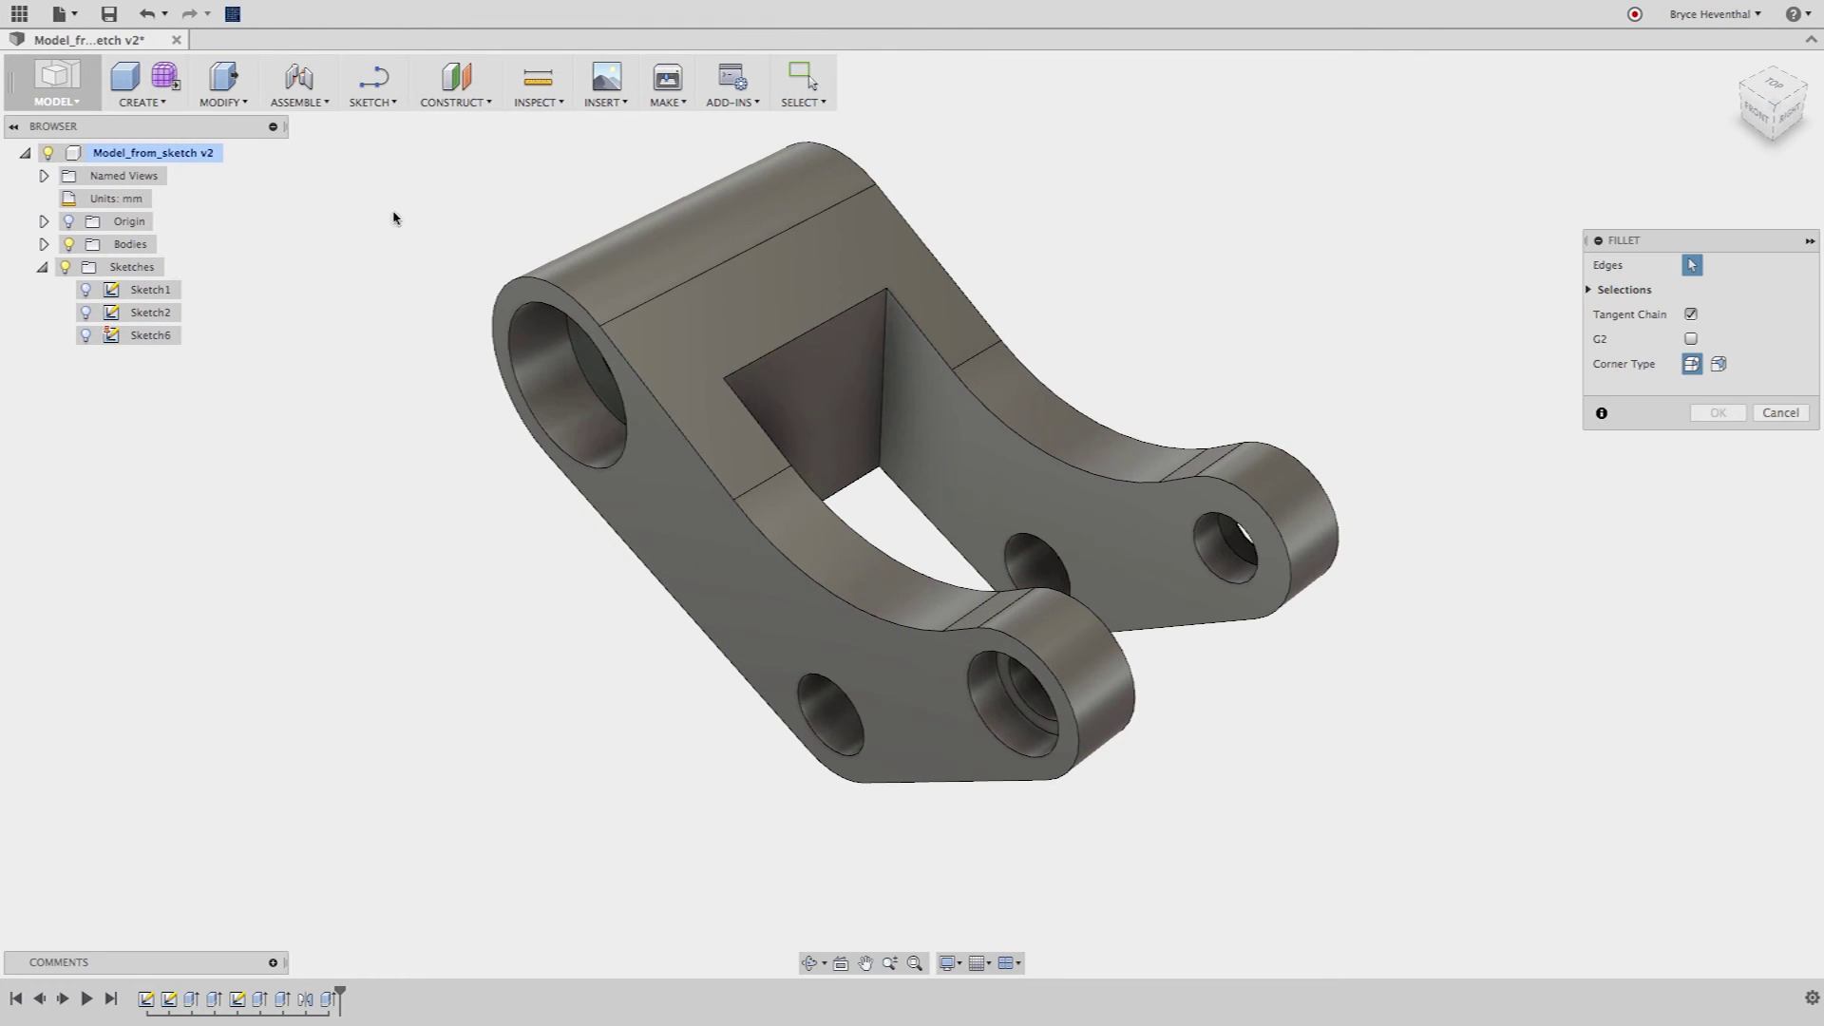
click(880, 380)
mouse_move(731, 425)
mouse_down()
mouse_move(786, 419)
mouse_move(765, 422)
mouse_up()
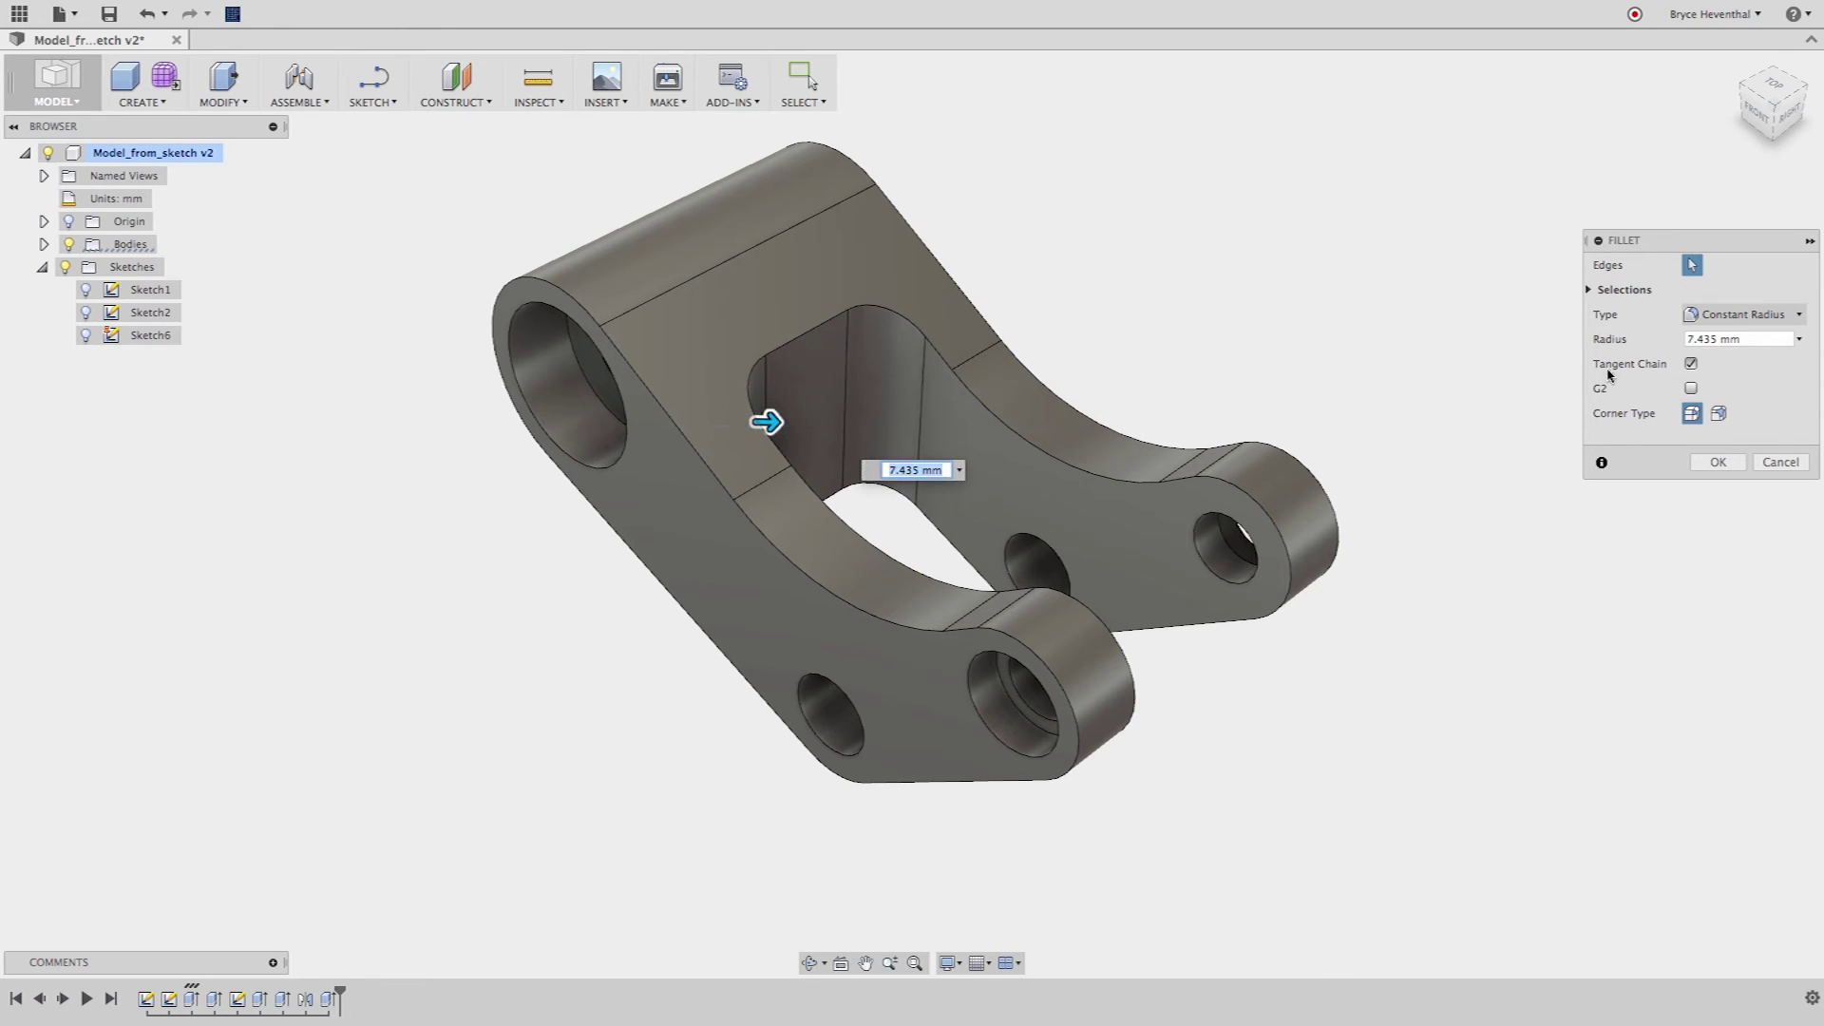
key(Return)
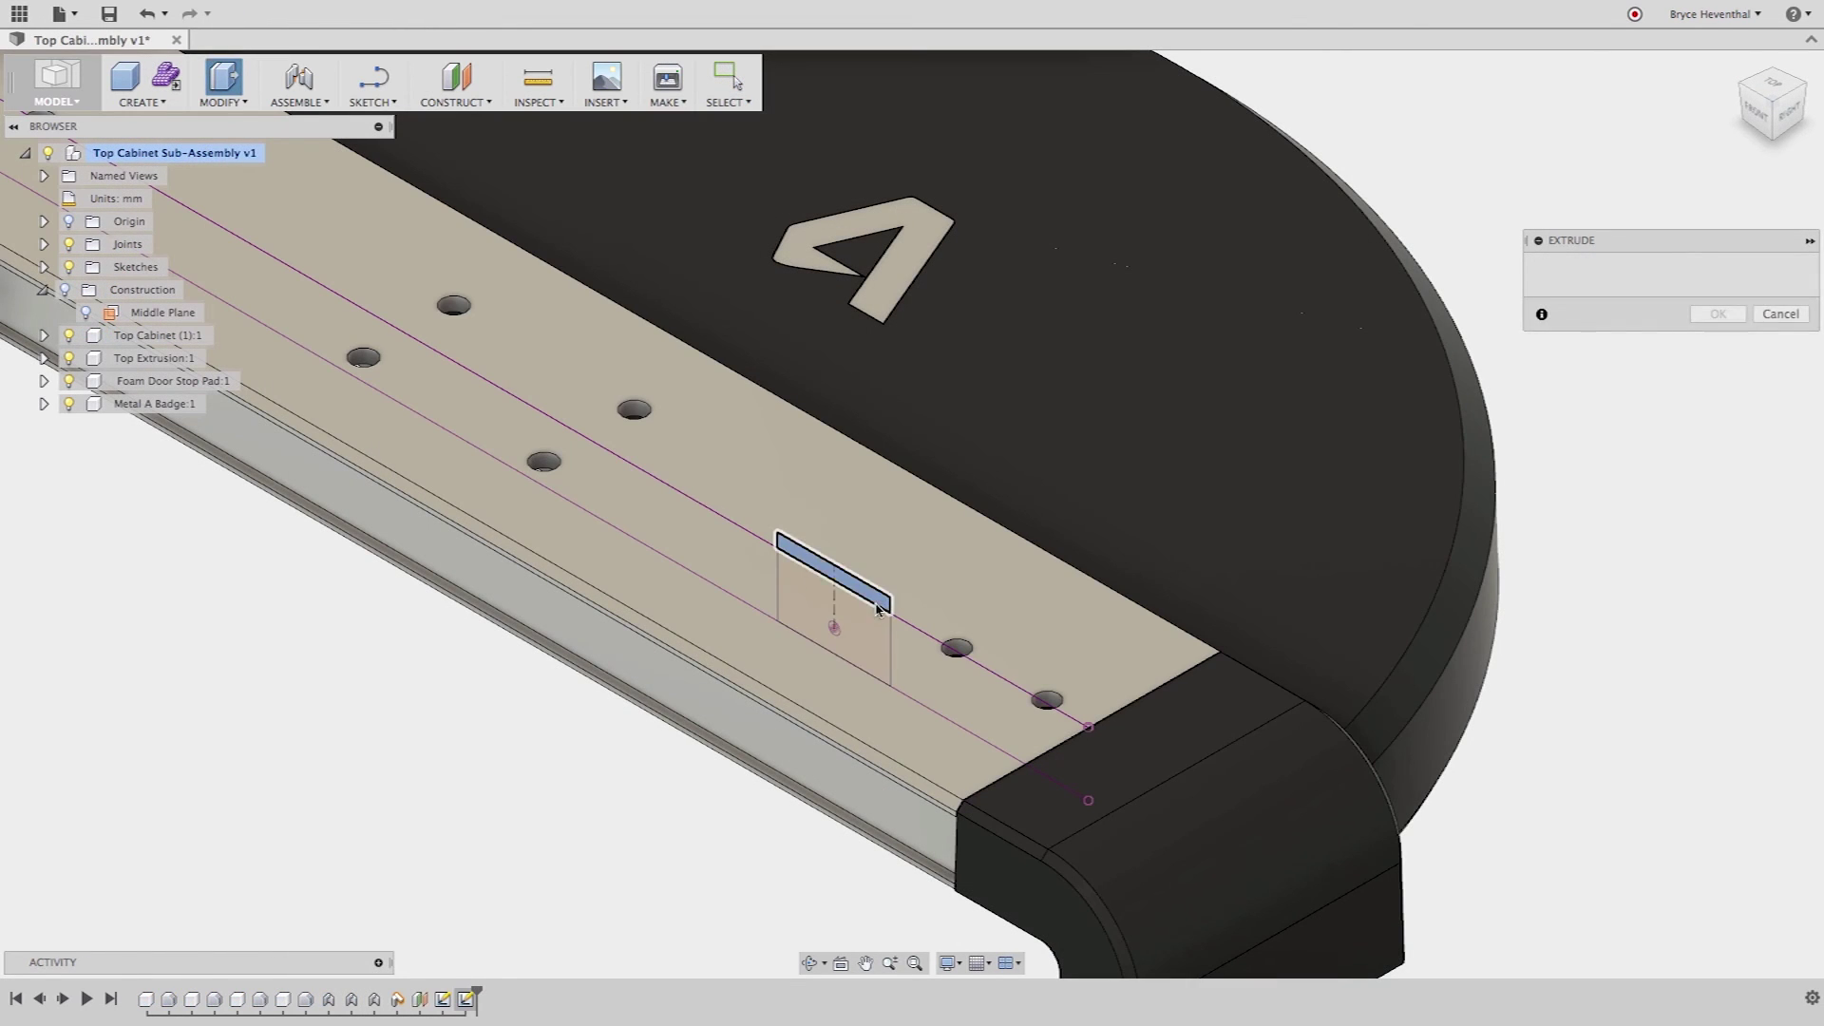
Extrude the two small sketch profiles on the top cabinet symmetrically by 32 mm as a new body
click(824, 618)
drag(825, 617, 737, 672)
click(1700, 339)
click(1643, 403)
click(1690, 290)
text(32)
key(Tab)
click(1700, 363)
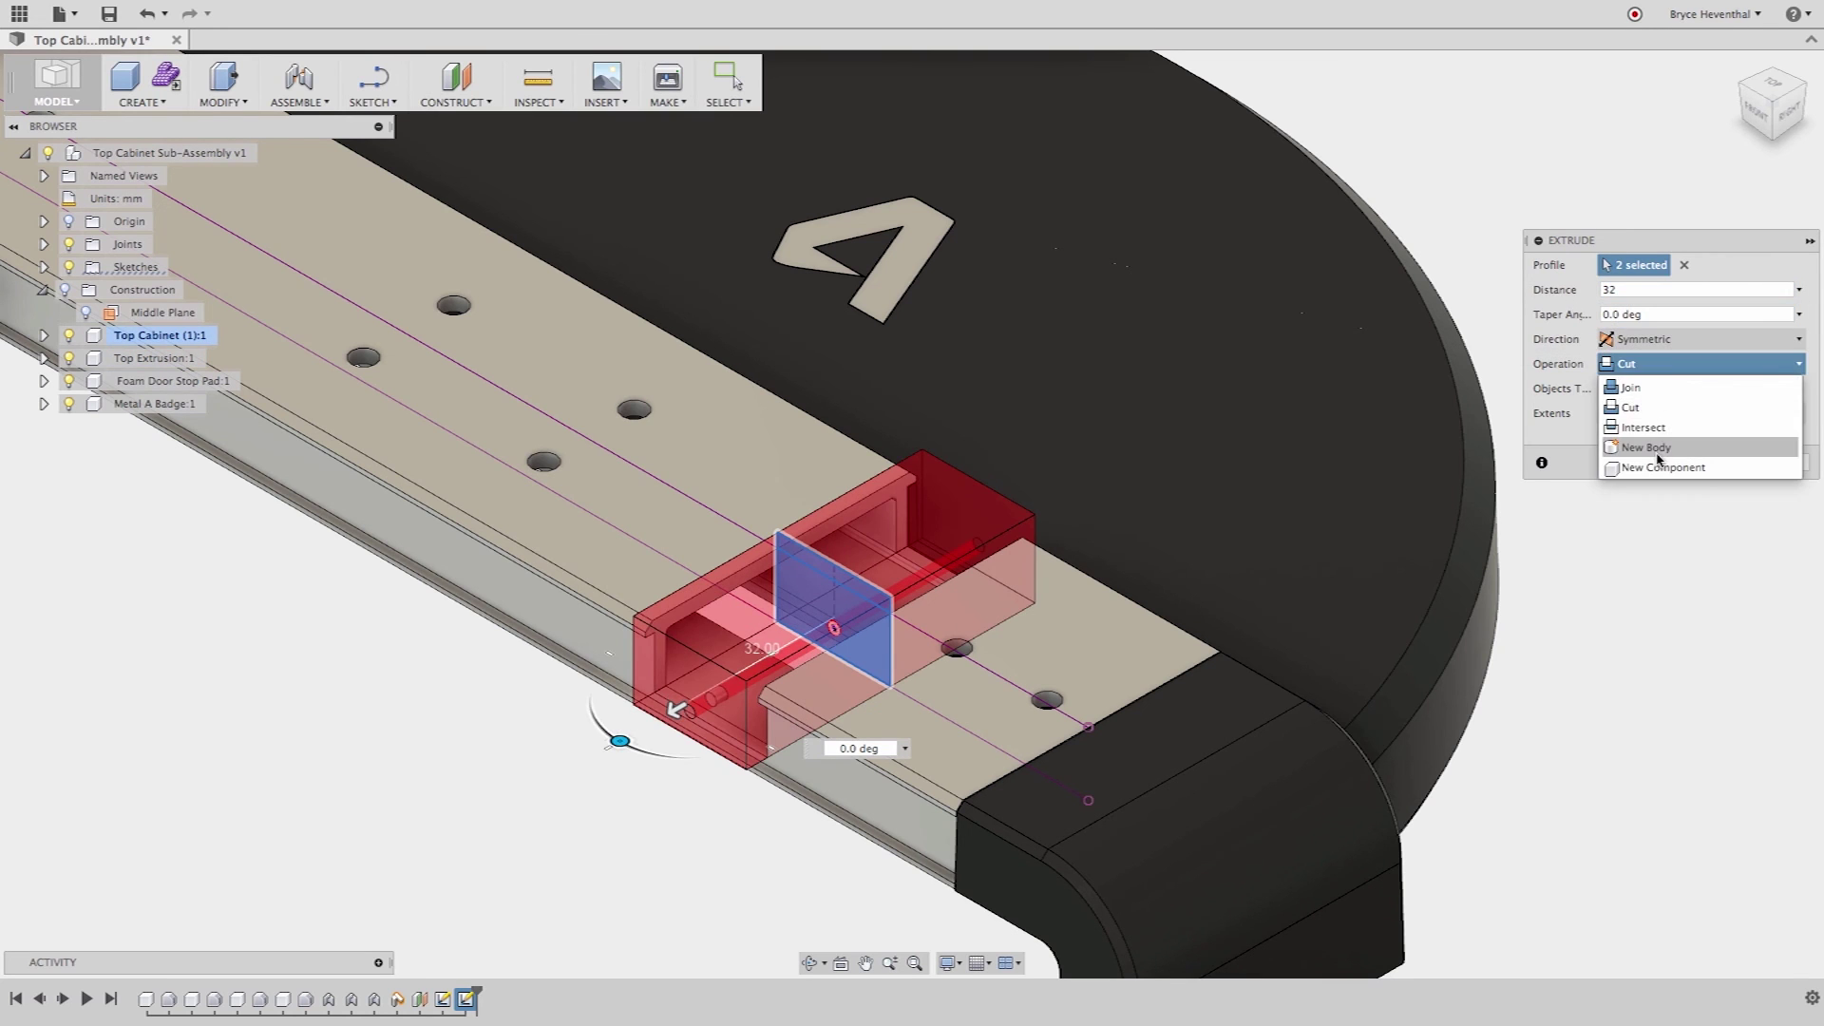
click(1658, 451)
click(1717, 463)
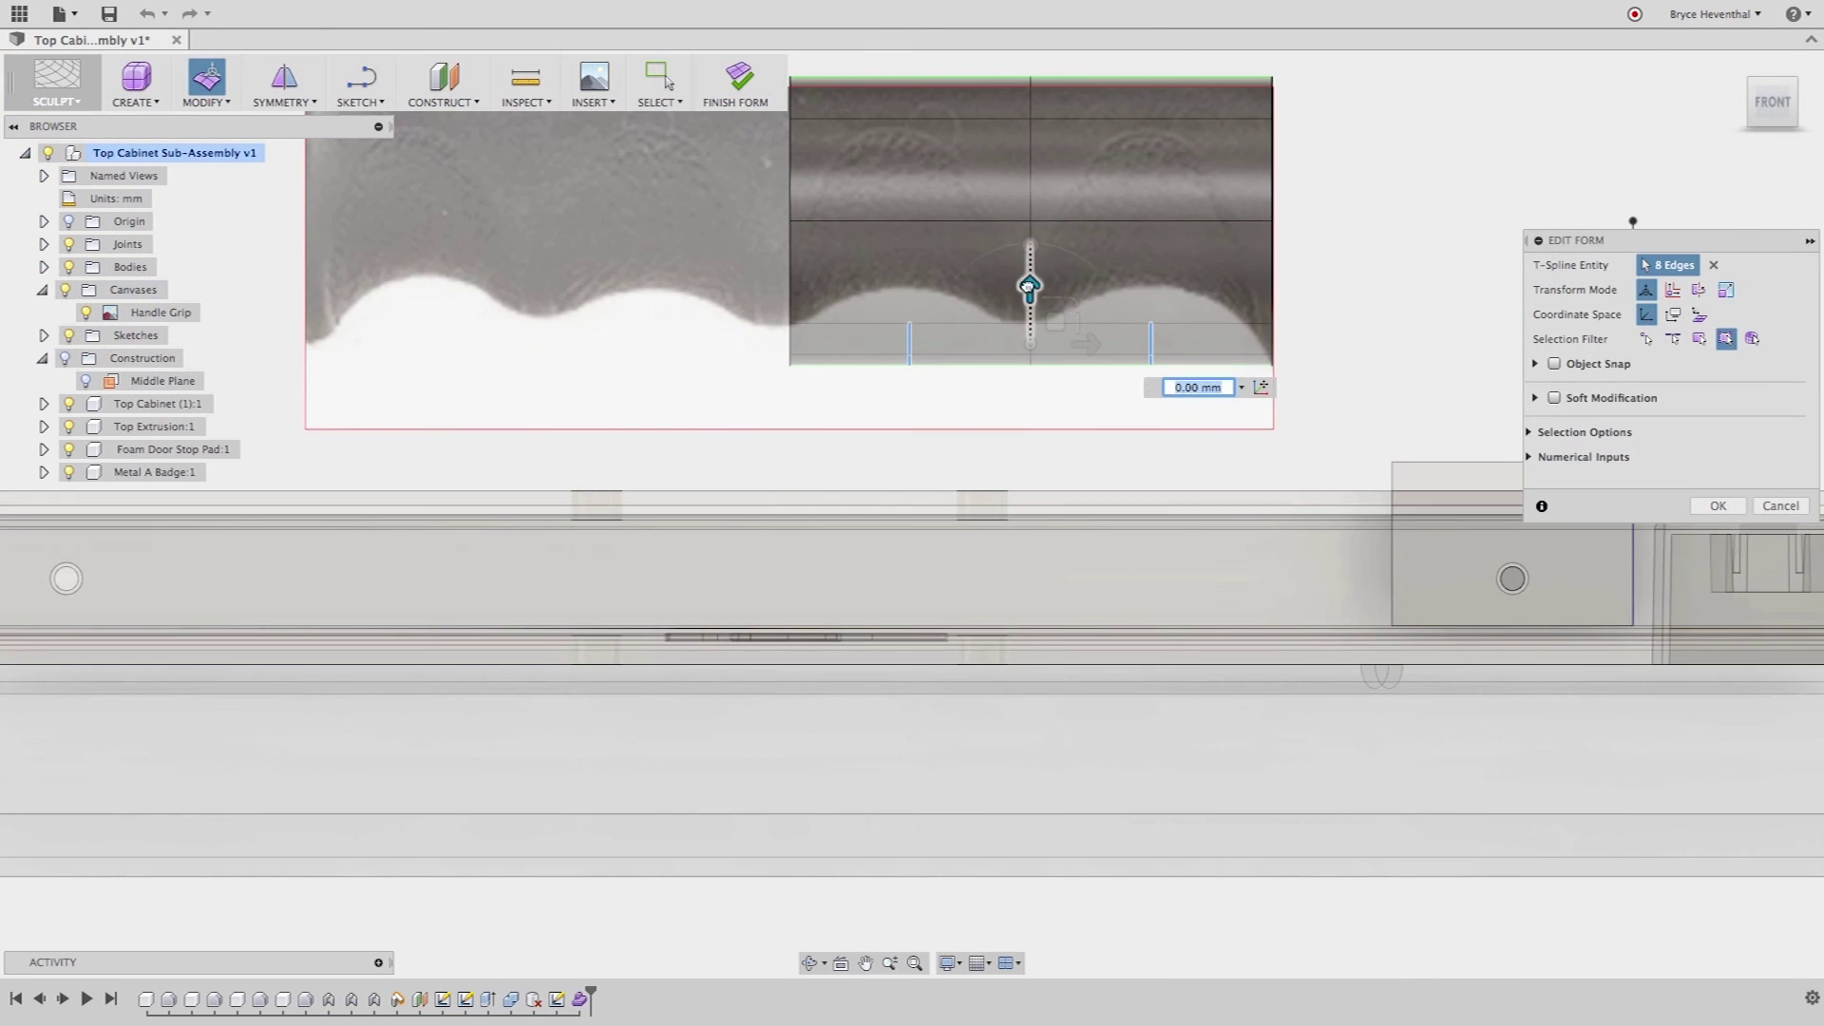
Move the eight selected lower edges of the grip form upward to follow the finger contours on the Handle Grip canvas
drag(1028, 287, 1026, 171)
right_click(989, 333)
click(1042, 333)
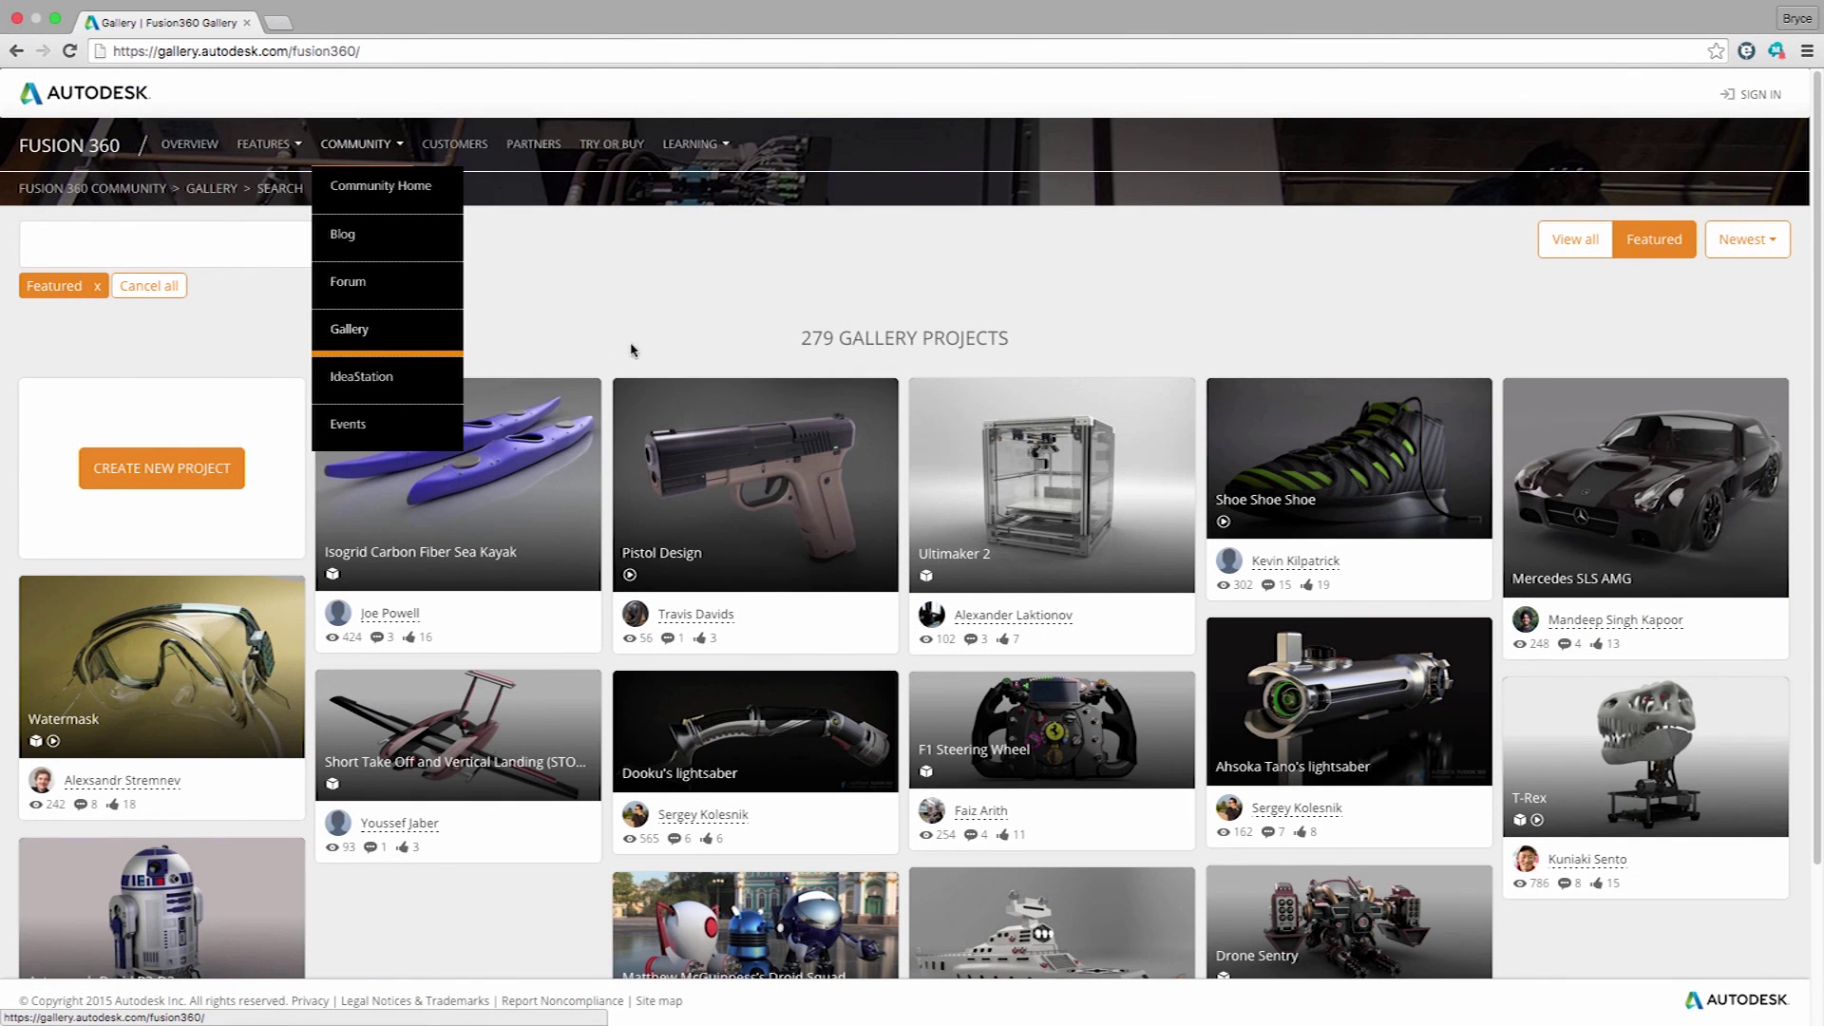
Browse the featured projects in the Fusion 360 online gallery in the web browser
scroll(632, 349, down, 3)
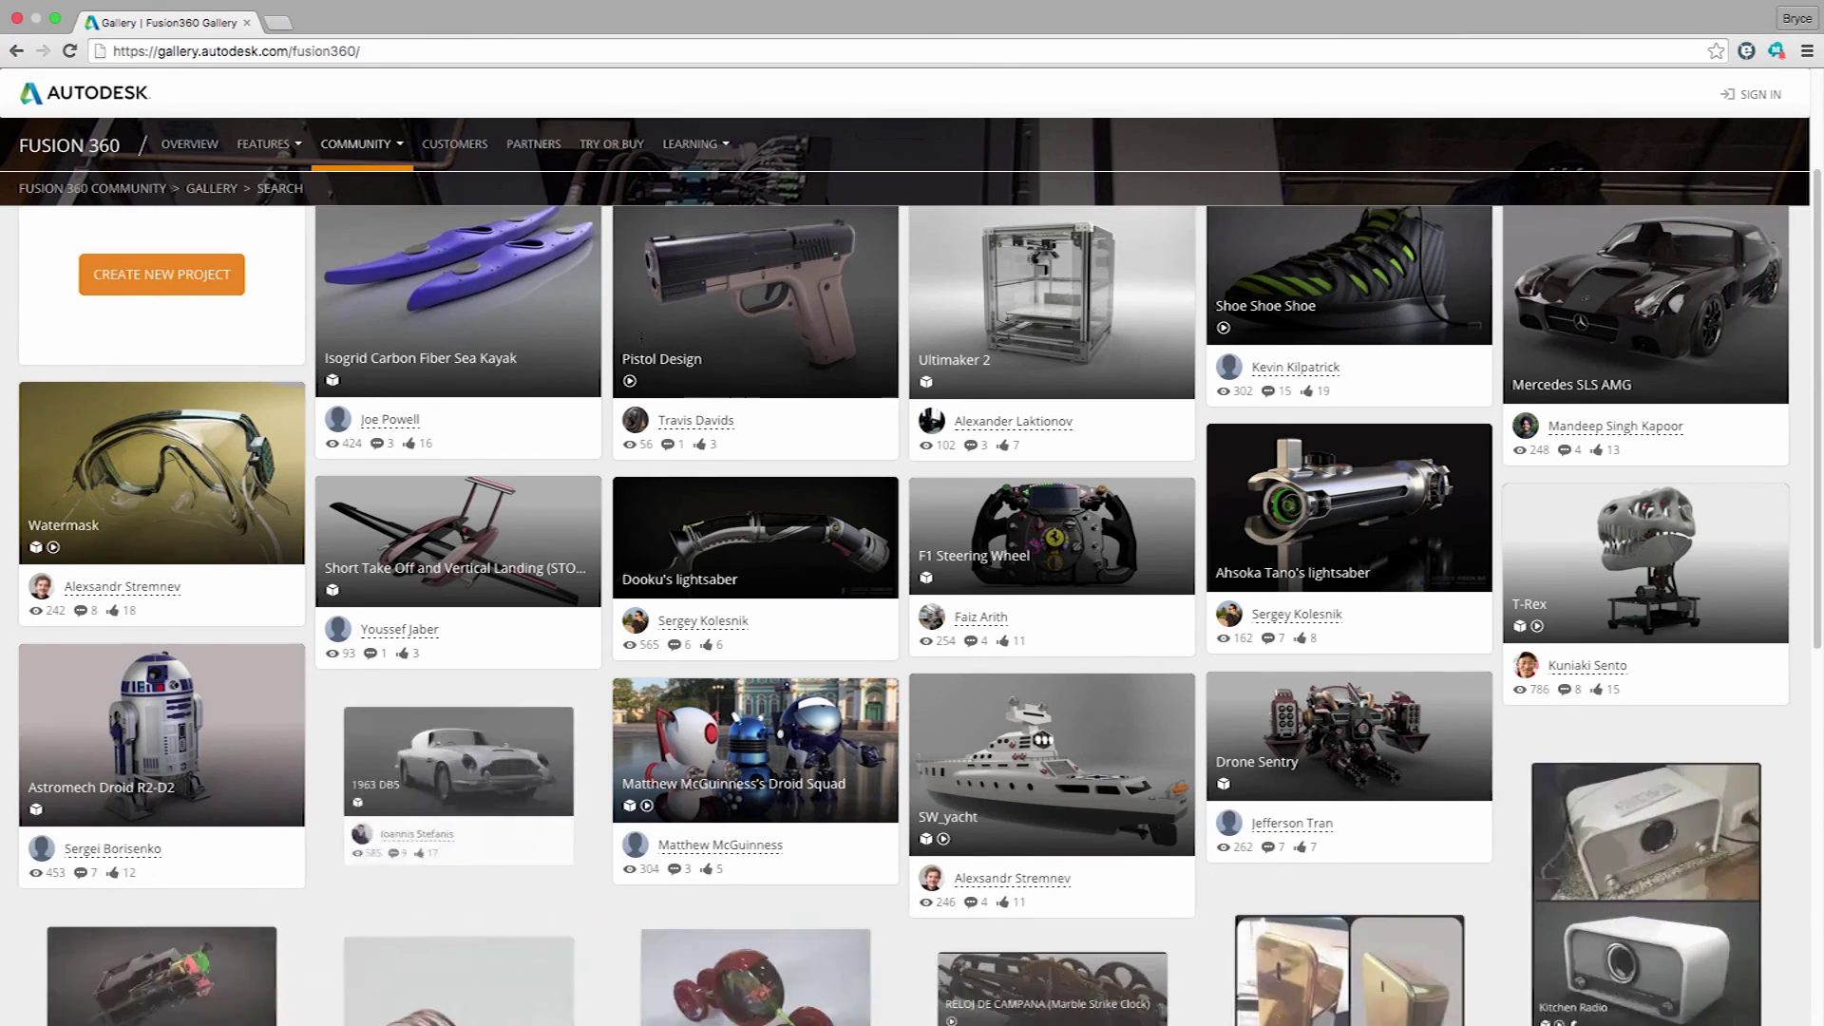
scroll(637, 347, down, 10)
scroll(643, 344, down, 2)
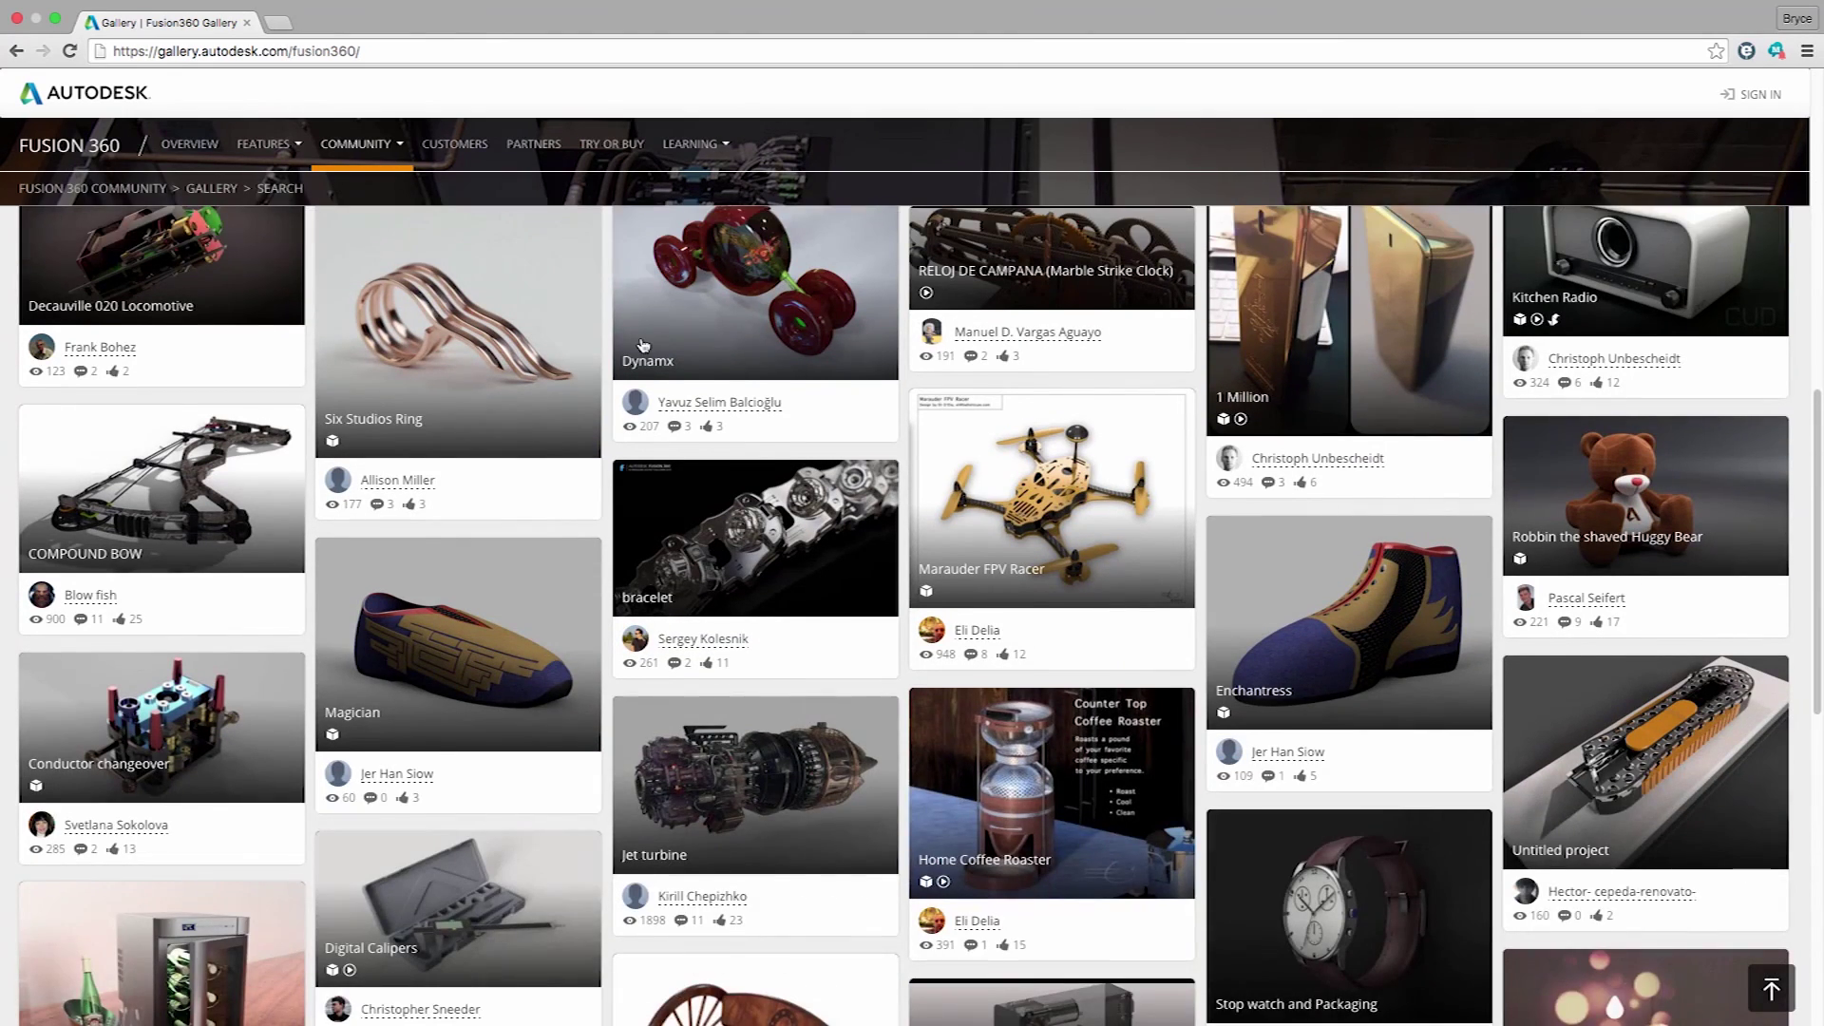
scroll(643, 345, down, 1)
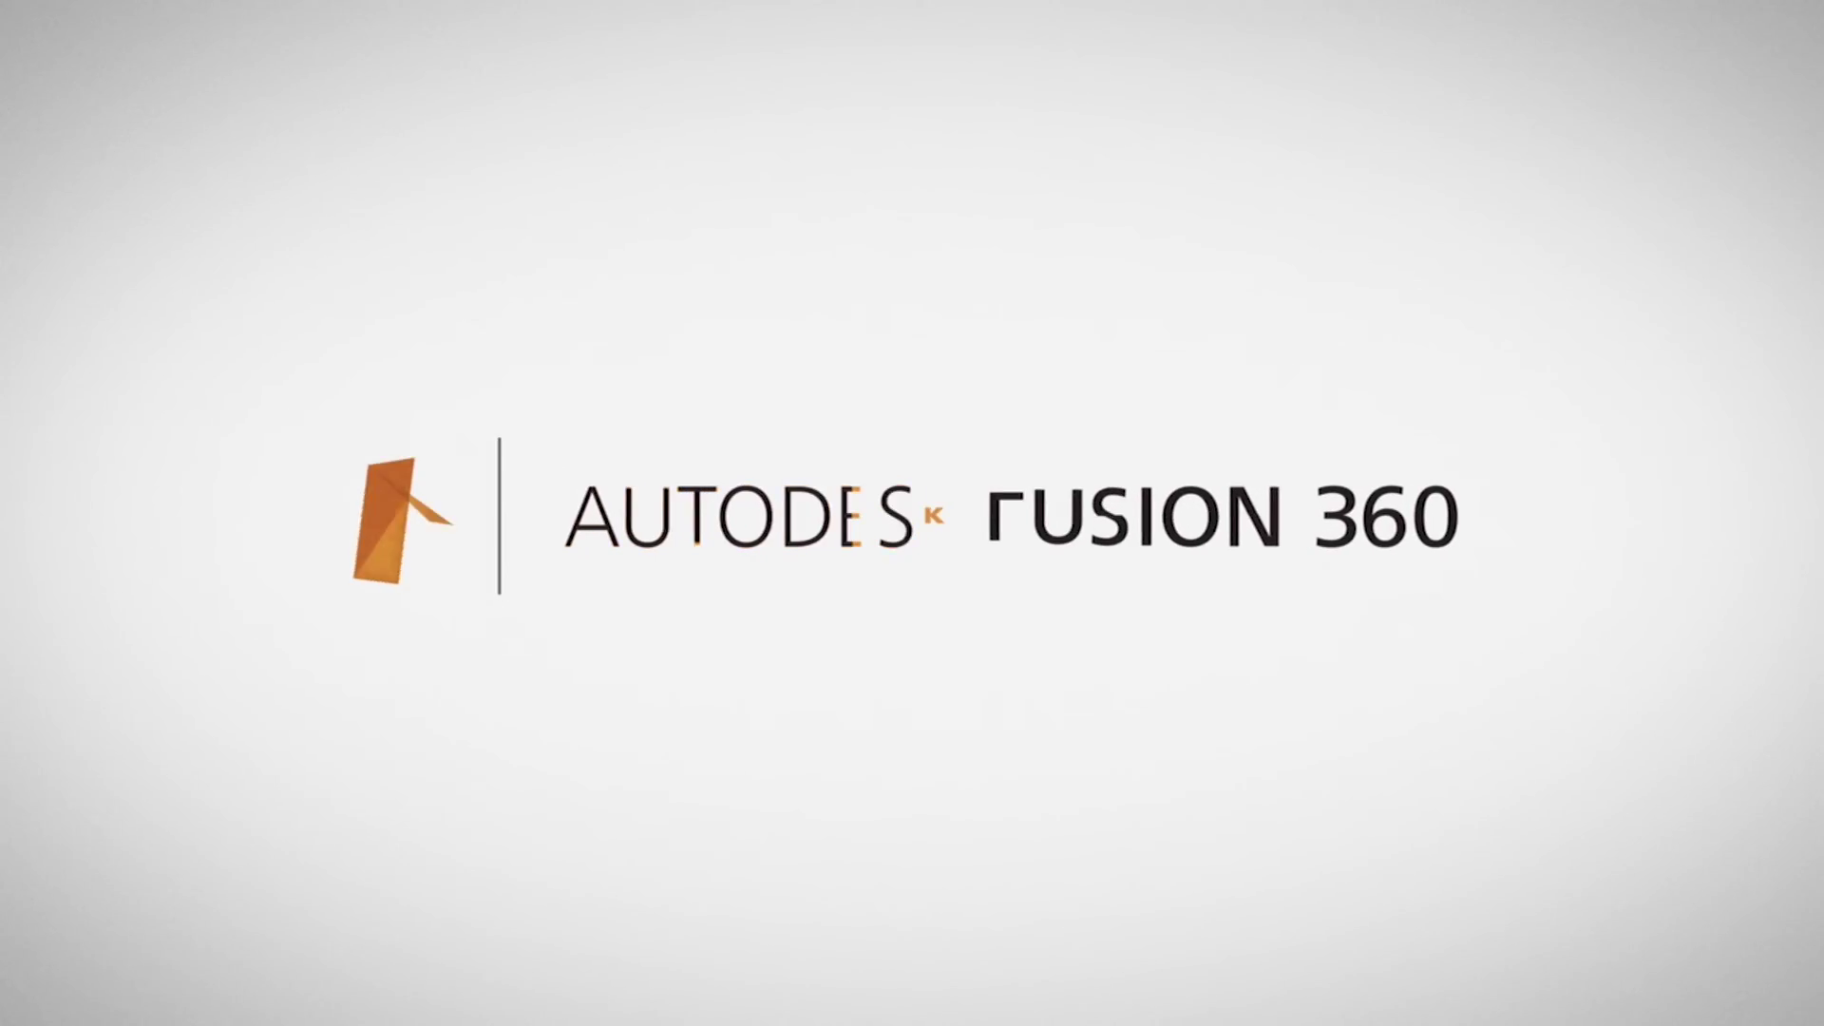